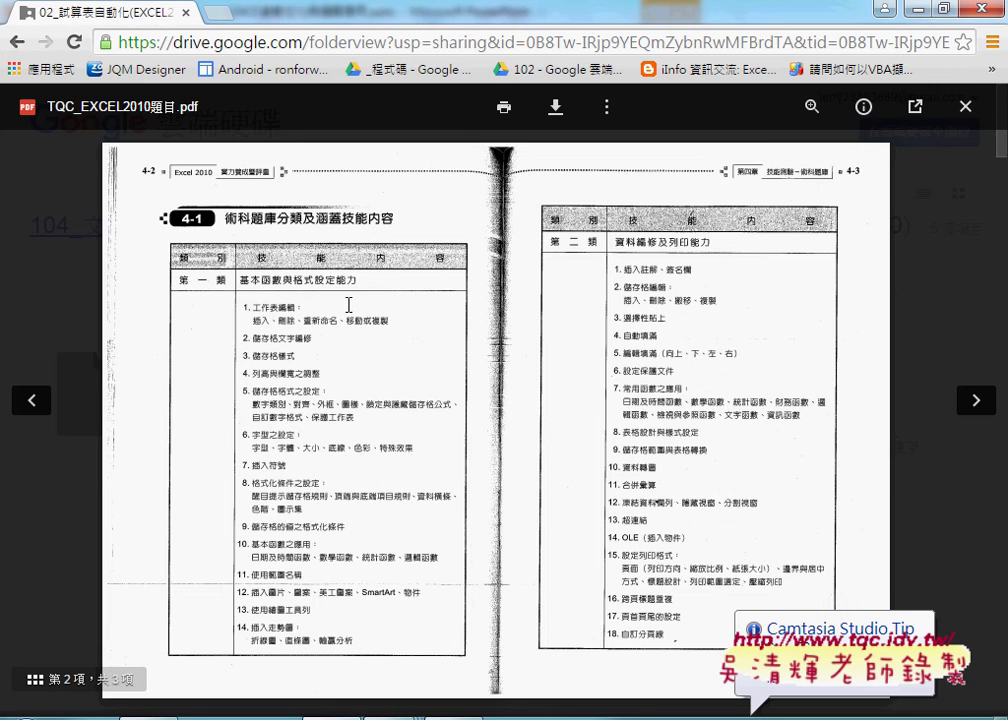
- Zoom into the PDF page and underline the first category heading
click(812, 106)
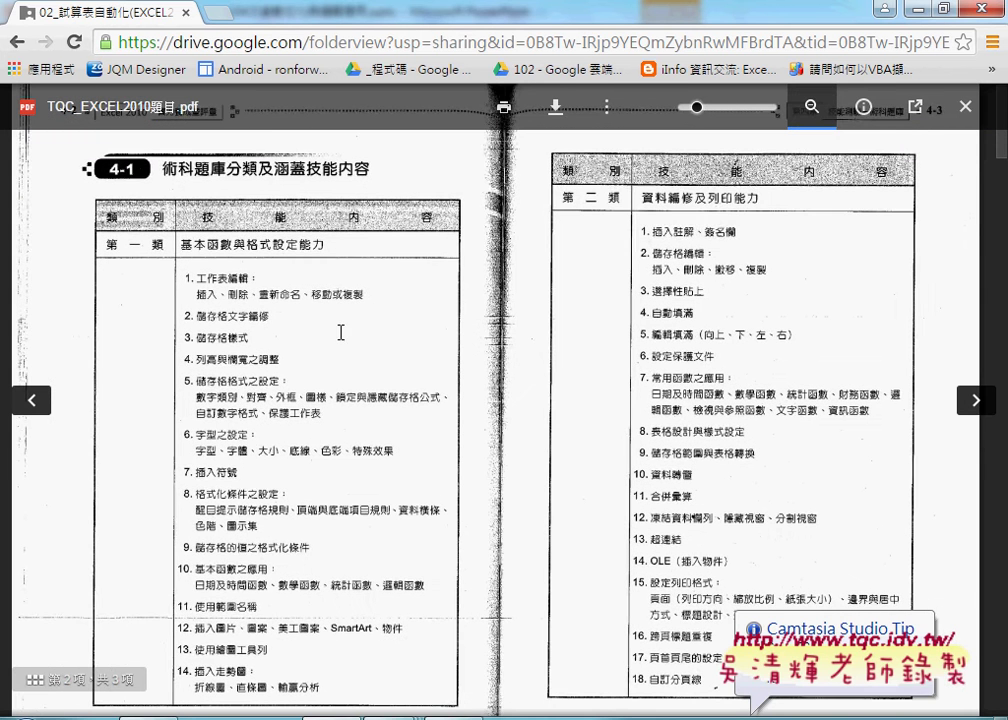
scroll(320, 342, down, 1)
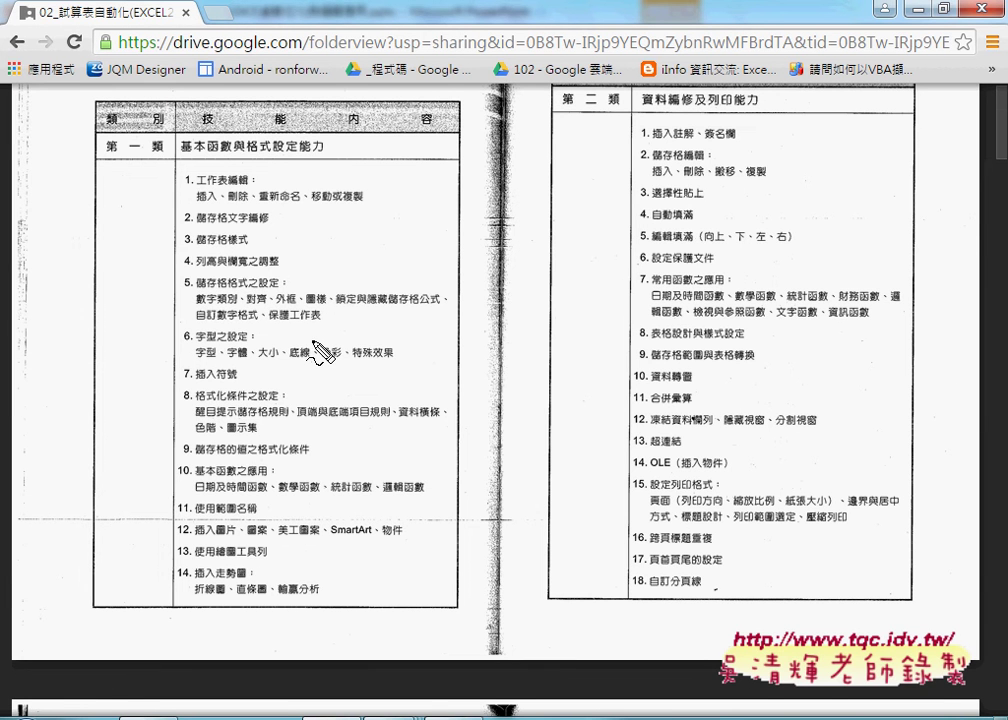
drag(105, 153, 314, 153)
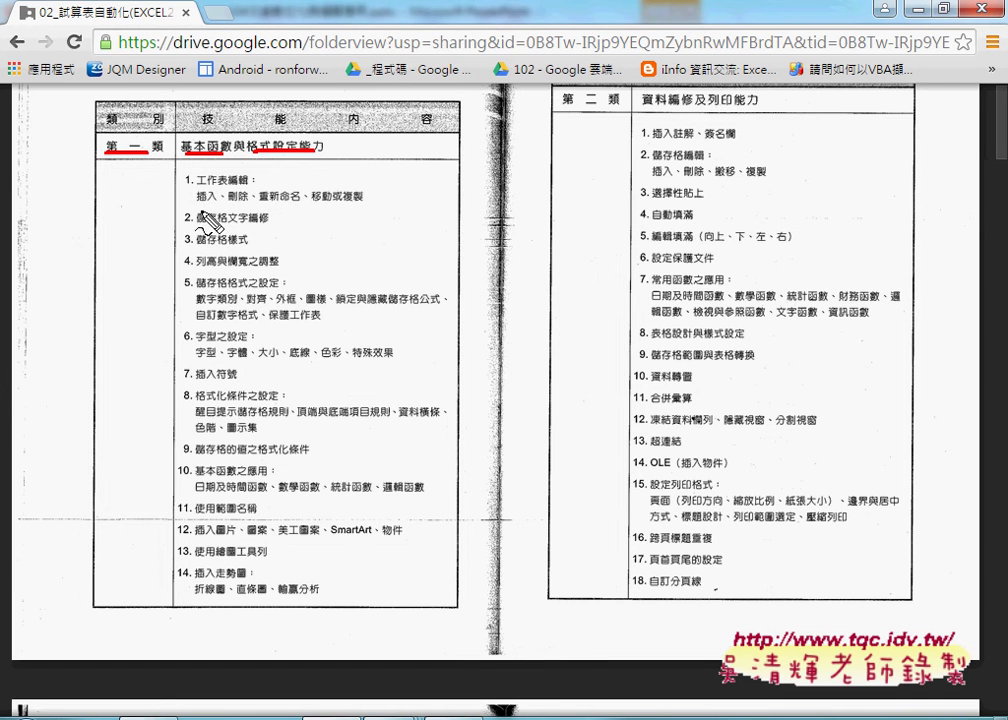
- Underline 插入, 樣式, 走勢圖 and the 基本/數學/邏輯函數 items, then clear the marks
drag(197, 201, 215, 201)
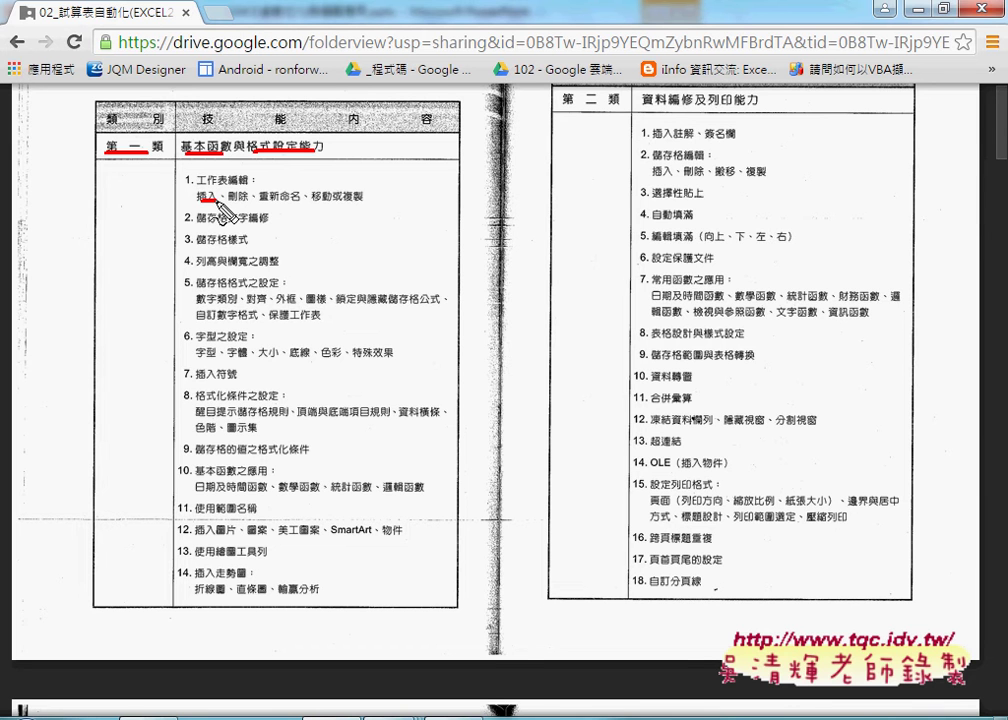
mouse_move(226, 244)
mouse_down()
mouse_move(245, 244)
mouse_move(215, 268)
mouse_move(245, 268)
mouse_up()
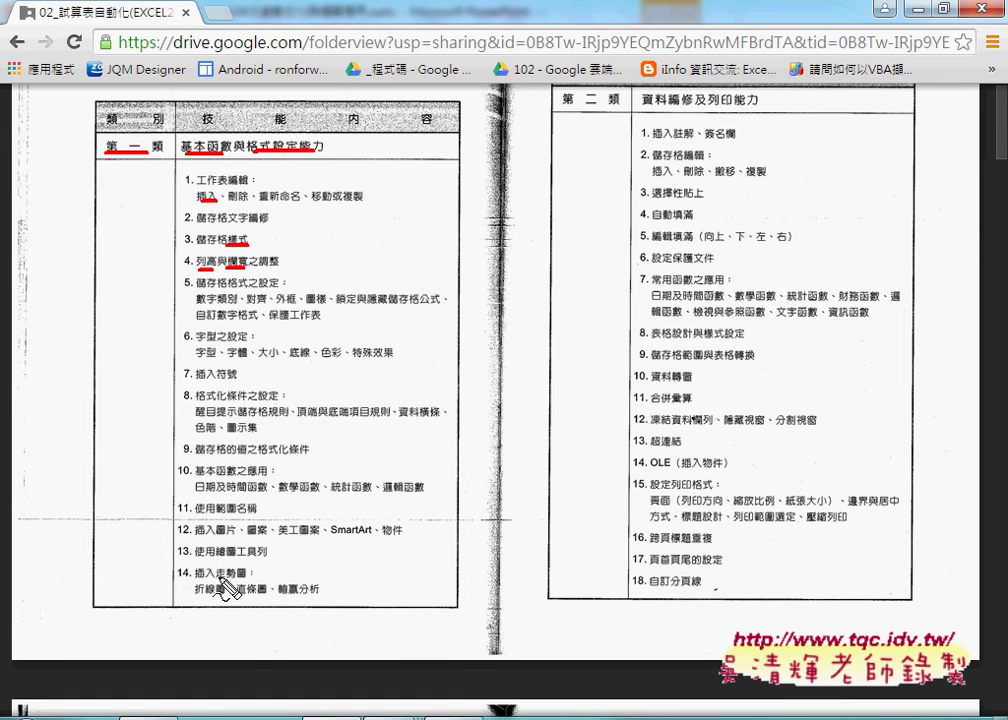
drag(216, 578, 240, 578)
mouse_move(196, 477)
mouse_down()
mouse_move(238, 477)
mouse_move(241, 493)
mouse_move(268, 493)
mouse_up()
drag(276, 493, 320, 493)
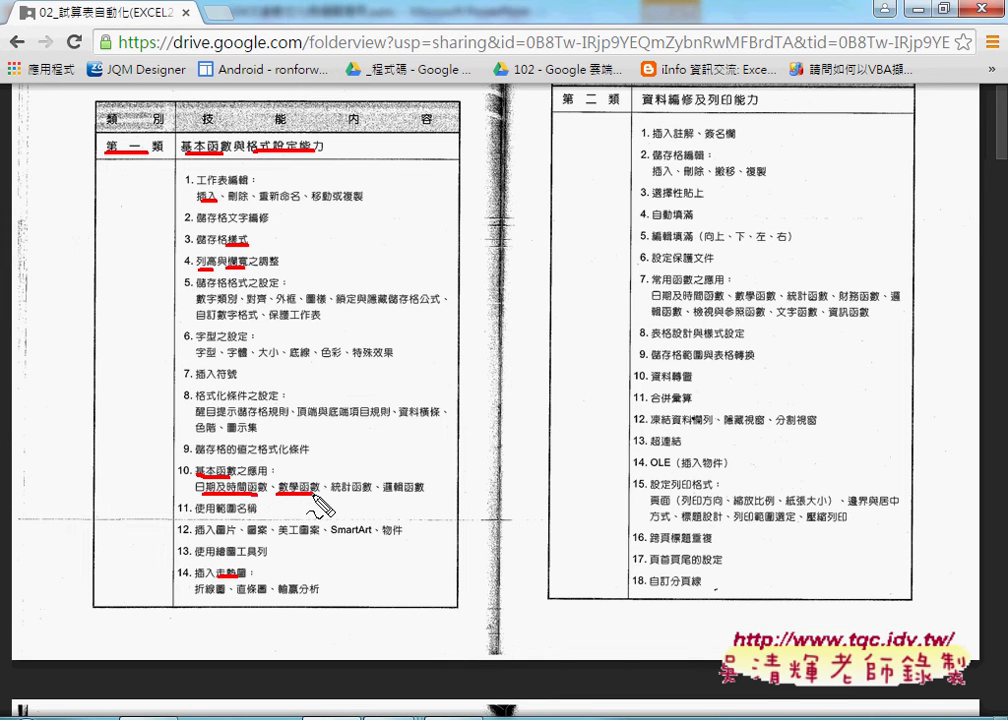
drag(382, 492, 424, 492)
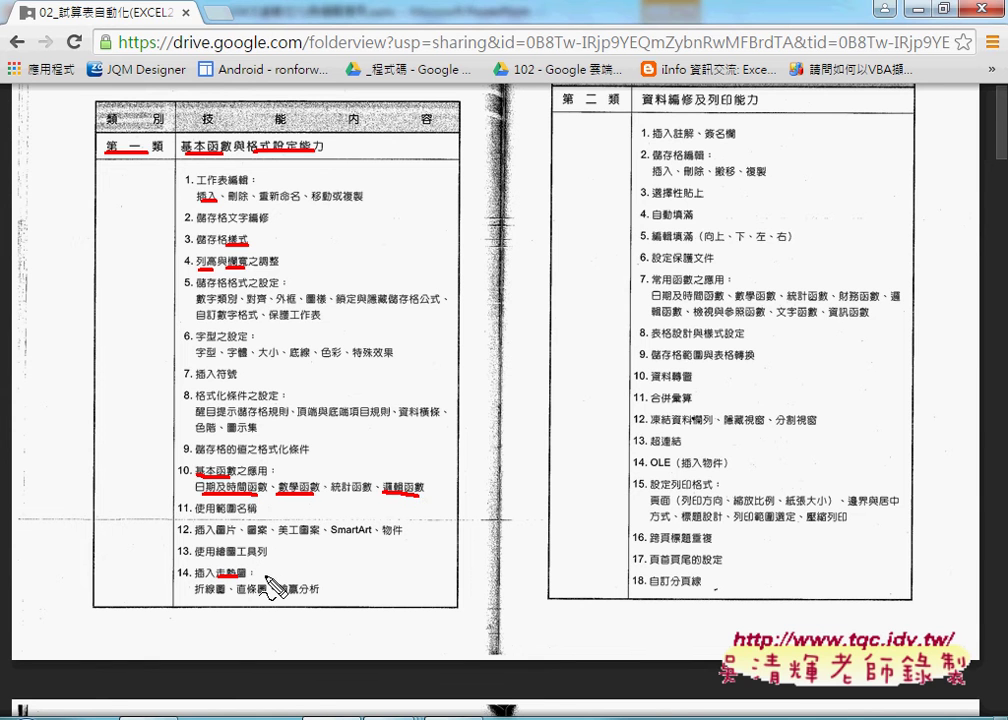
key(Escape)
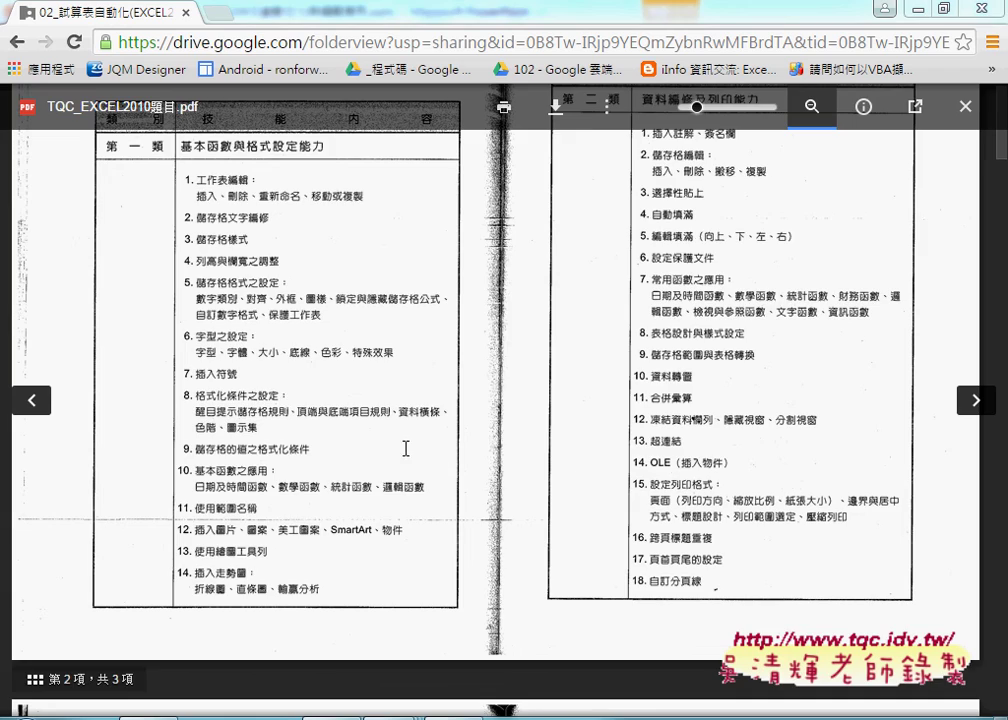
- Scroll the PDF down to page 12, exercise 110 電子股
scroll(406, 448, down, 4)
scroll(410, 450, down, 3)
scroll(412, 450, down, 3)
scroll(414, 451, down, 3)
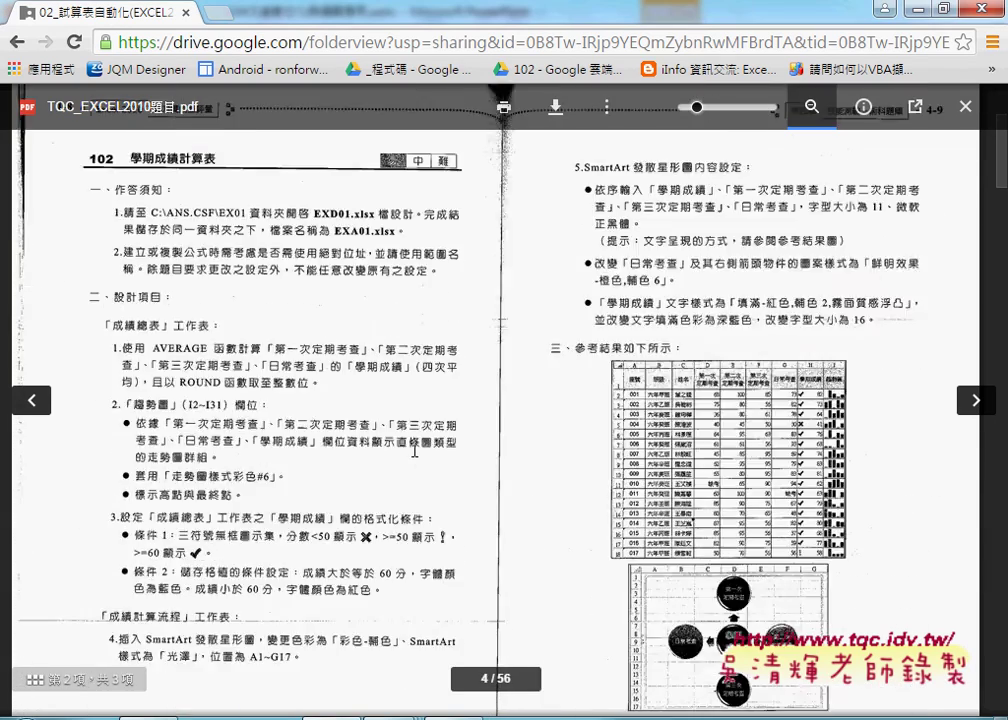
scroll(414, 450, down, 5)
scroll(414, 450, down, 5)
scroll(414, 450, down, 1)
scroll(414, 450, down, 2)
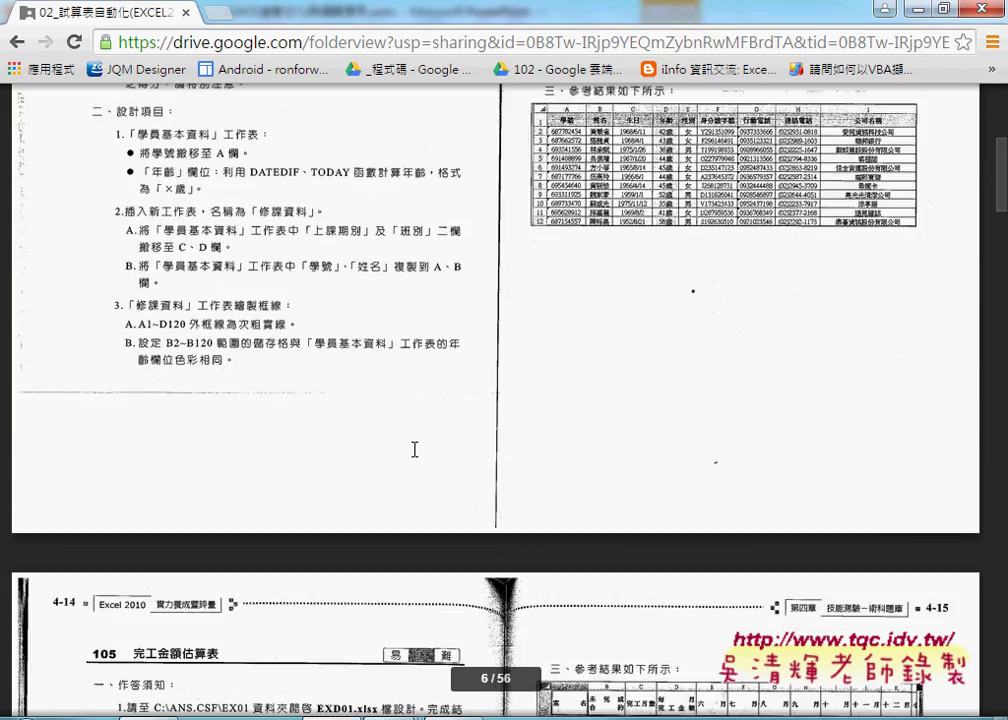
scroll(414, 450, down, 5)
scroll(326, 400, down, 2)
scroll(324, 420, down, 5)
scroll(322, 427, down, 3)
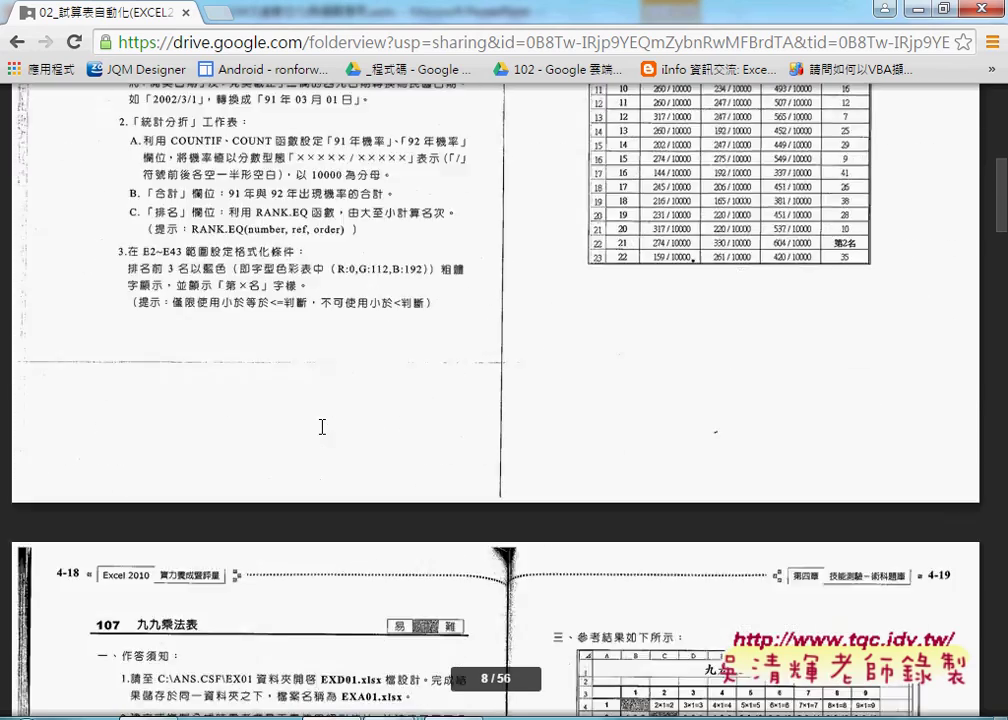
scroll(322, 427, down, 5)
scroll(322, 427, down, 5)
scroll(322, 427, down, 3)
scroll(322, 427, down, 5)
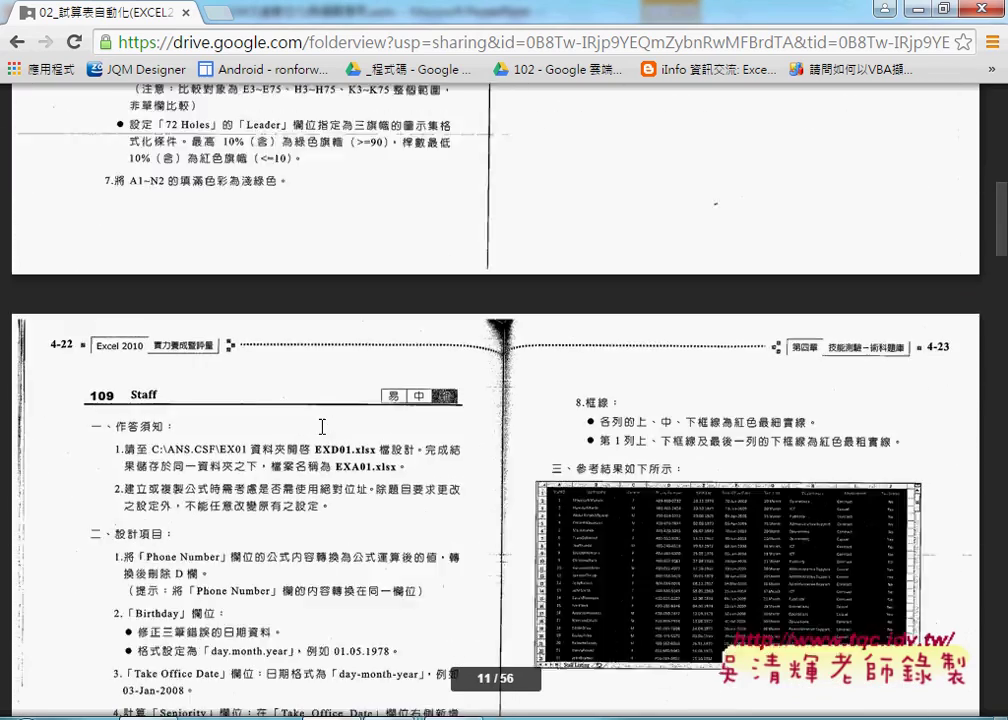
scroll(322, 427, down, 1)
scroll(322, 427, up, 4)
scroll(194, 292, up, 2)
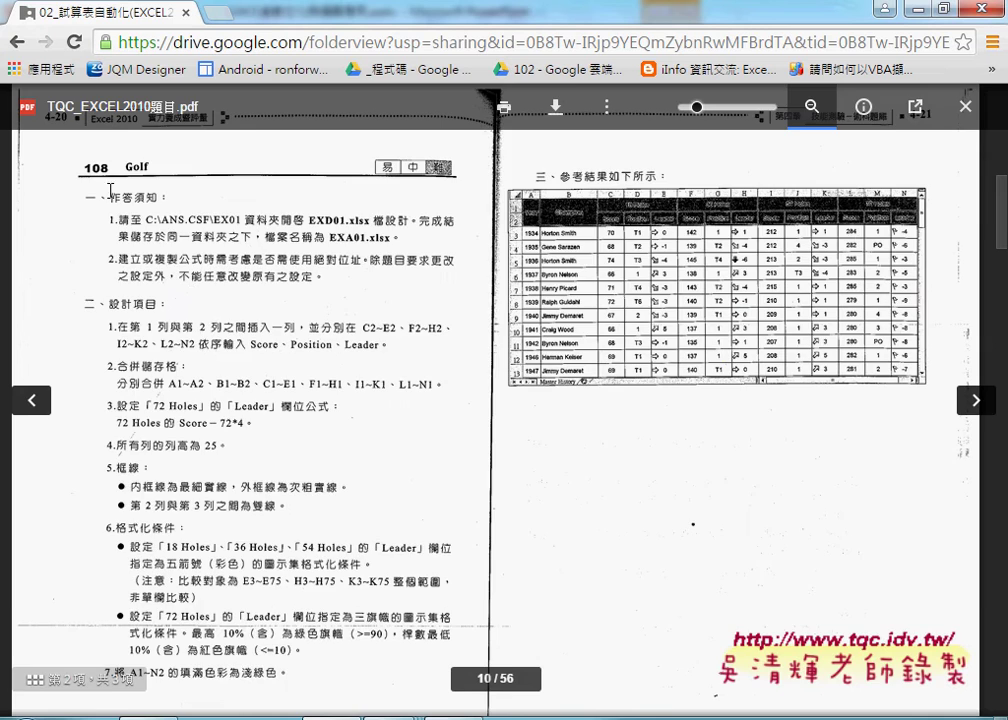
scroll(110, 190, down, 3)
scroll(150, 250, down, 3)
scroll(190, 310, down, 5)
scroll(219, 353, down, 4)
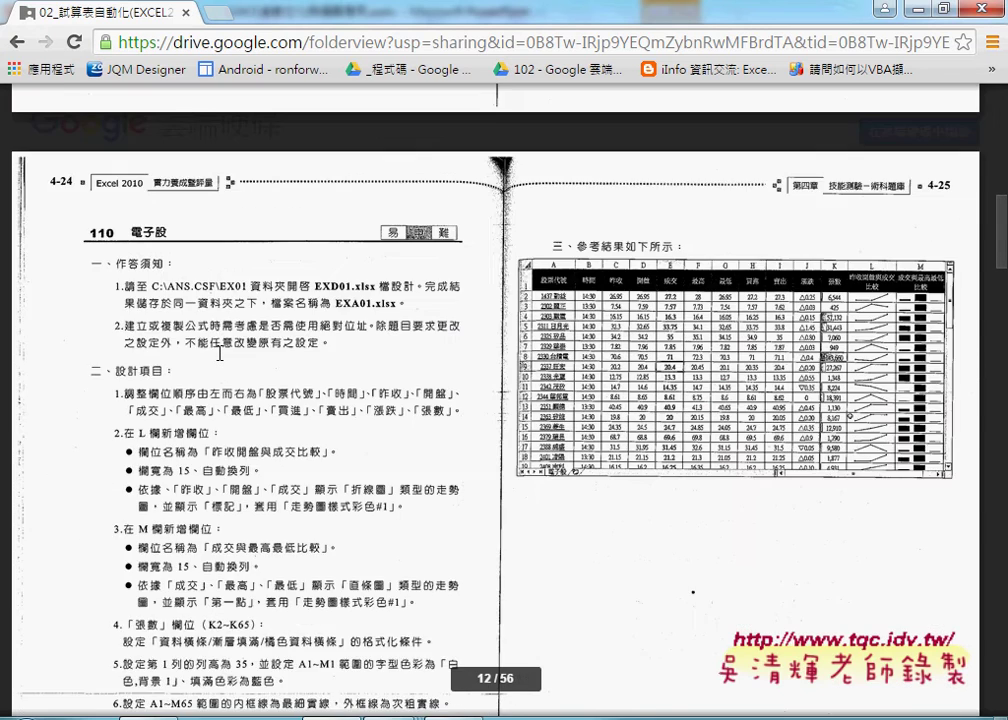
scroll(219, 353, down, 1)
scroll(219, 353, down, 1)
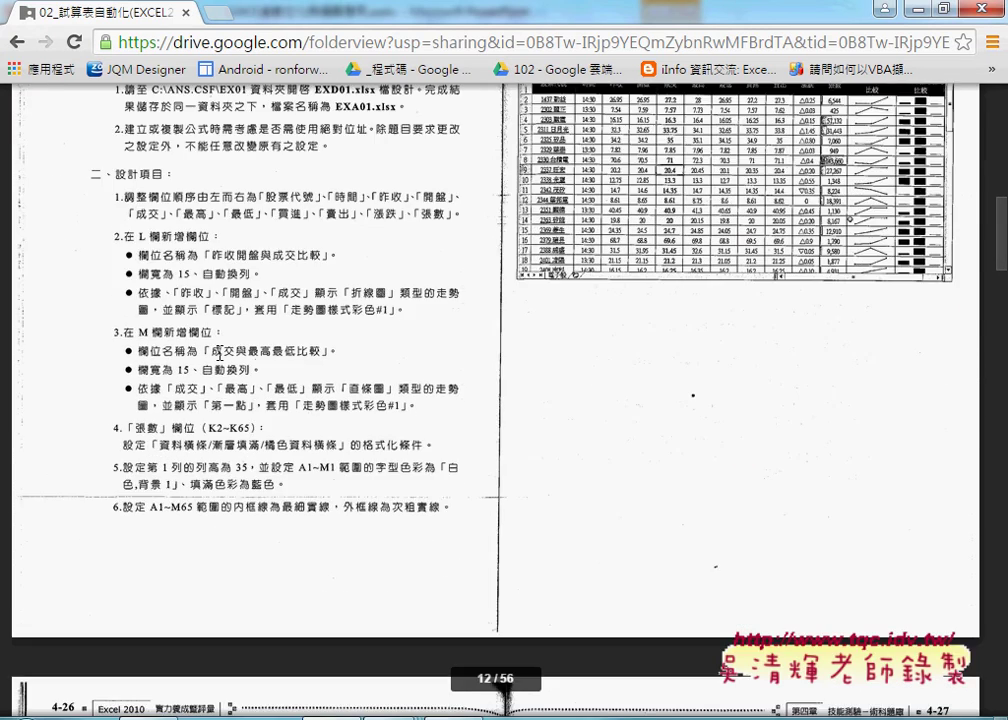
scroll(219, 353, up, 1)
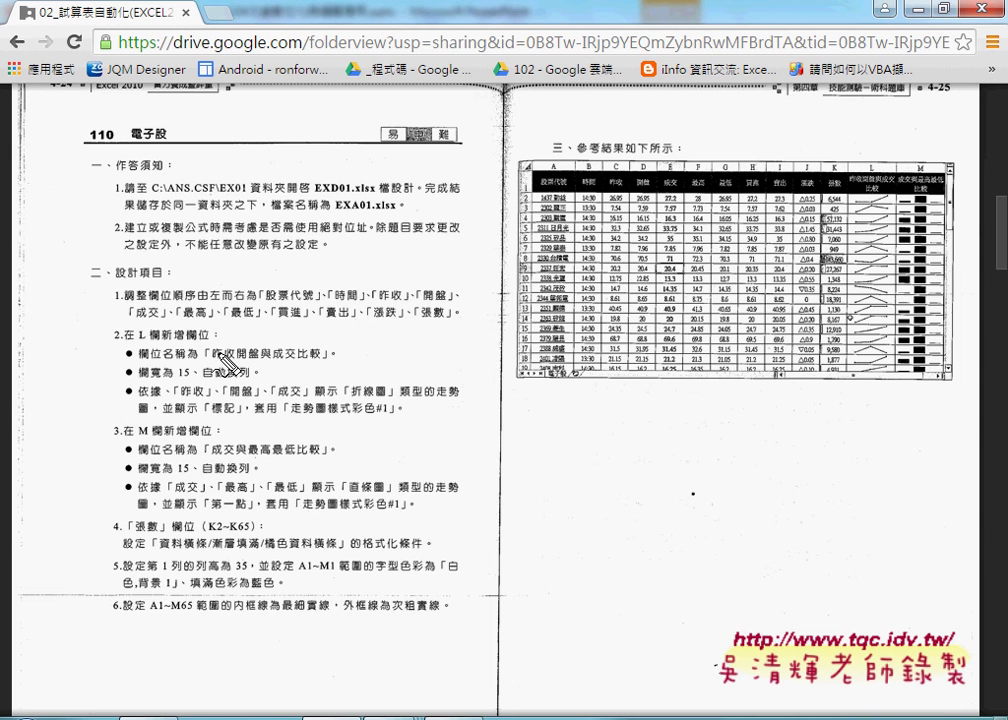
- Circle the reference result table with the pen, then clear the mark
drag(683, 430, 868, 232)
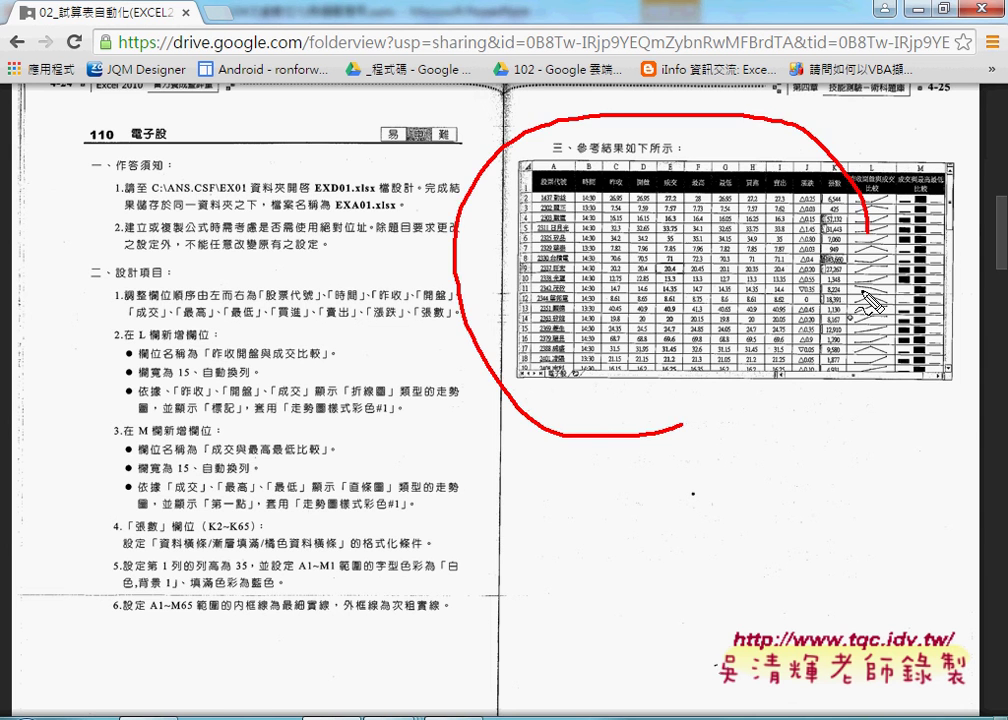
drag(868, 300, 665, 462)
key(Escape)
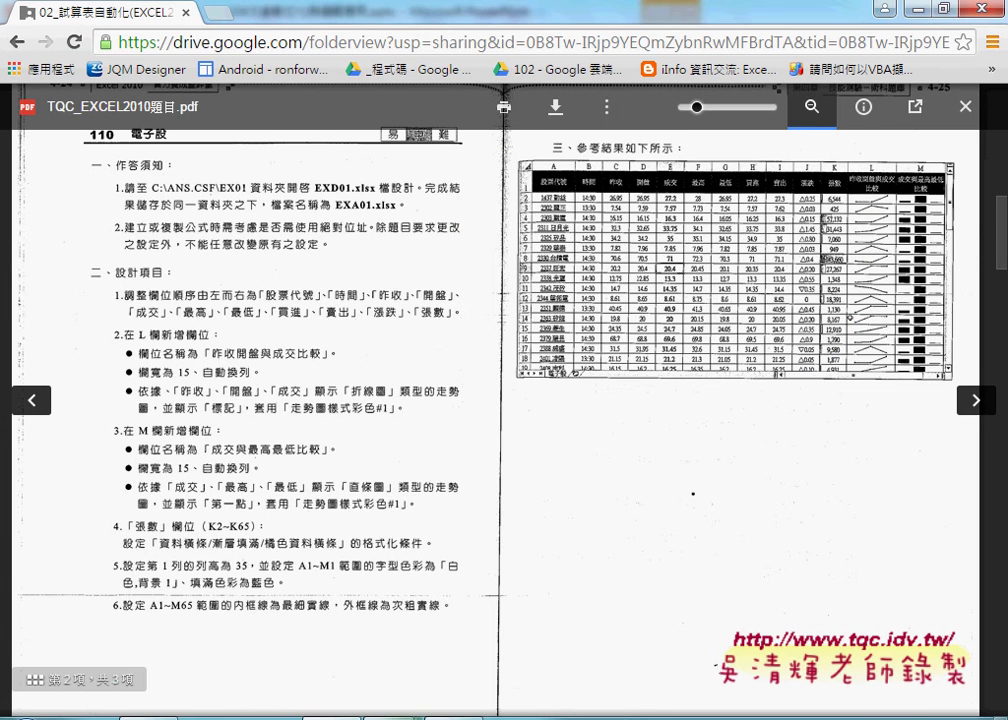
- Bring the stock workbook to the front and select column M
mouse_move(392, 715)
click(592, 626)
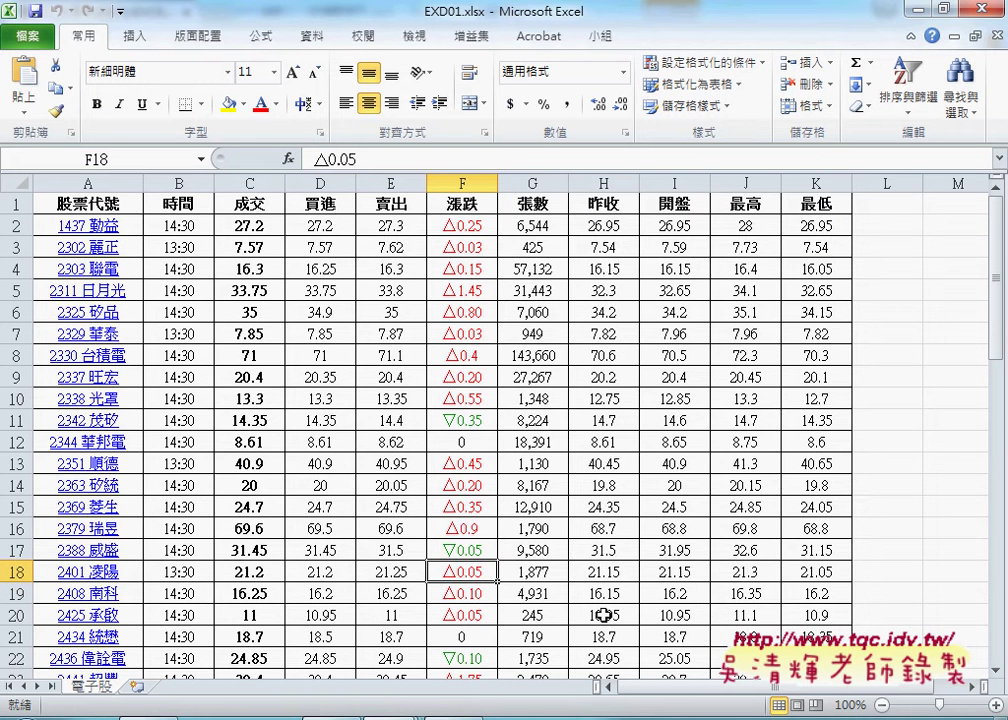
click(889, 203)
key(Right)
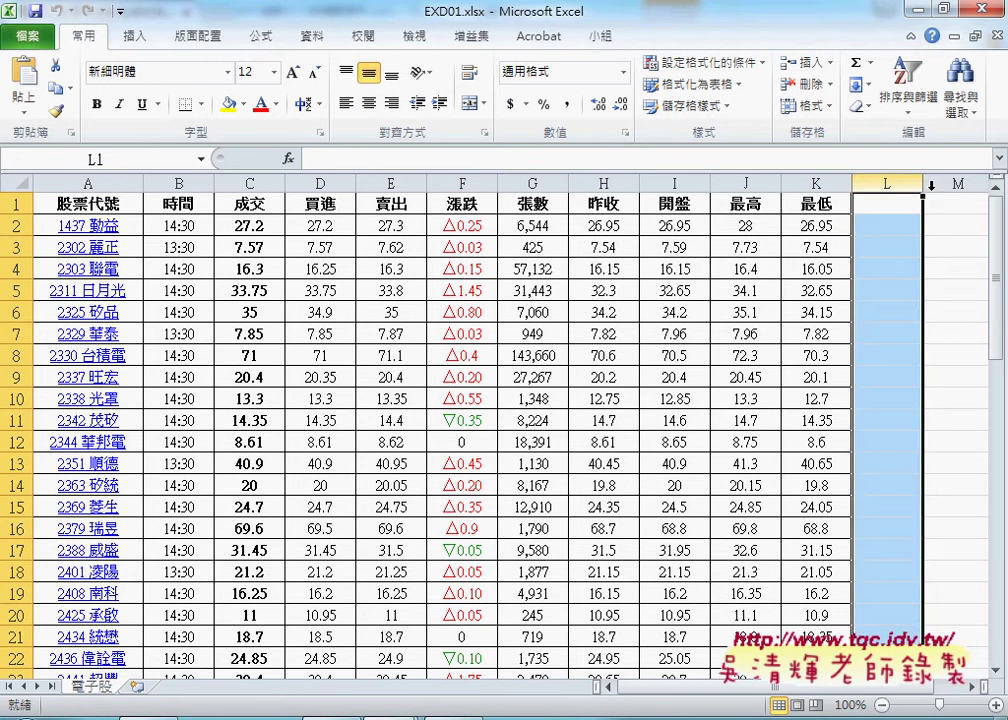
key(ctrl+space)
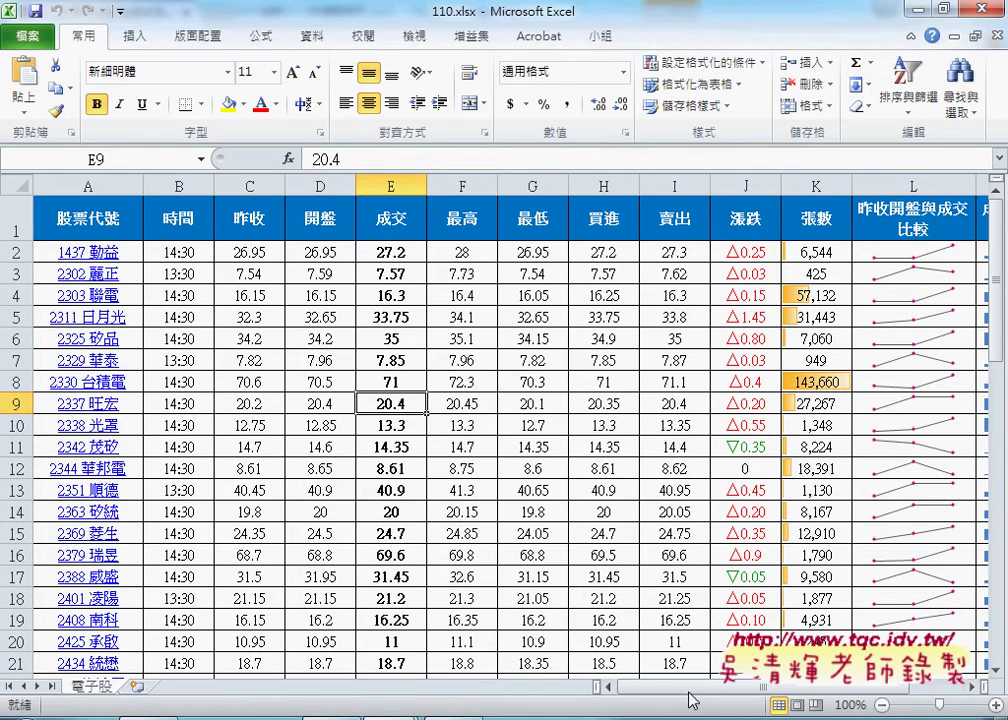
- In 110.xlsx, select sparkline columns L and M and the first sparkline in L2
drag(745, 688, 803, 690)
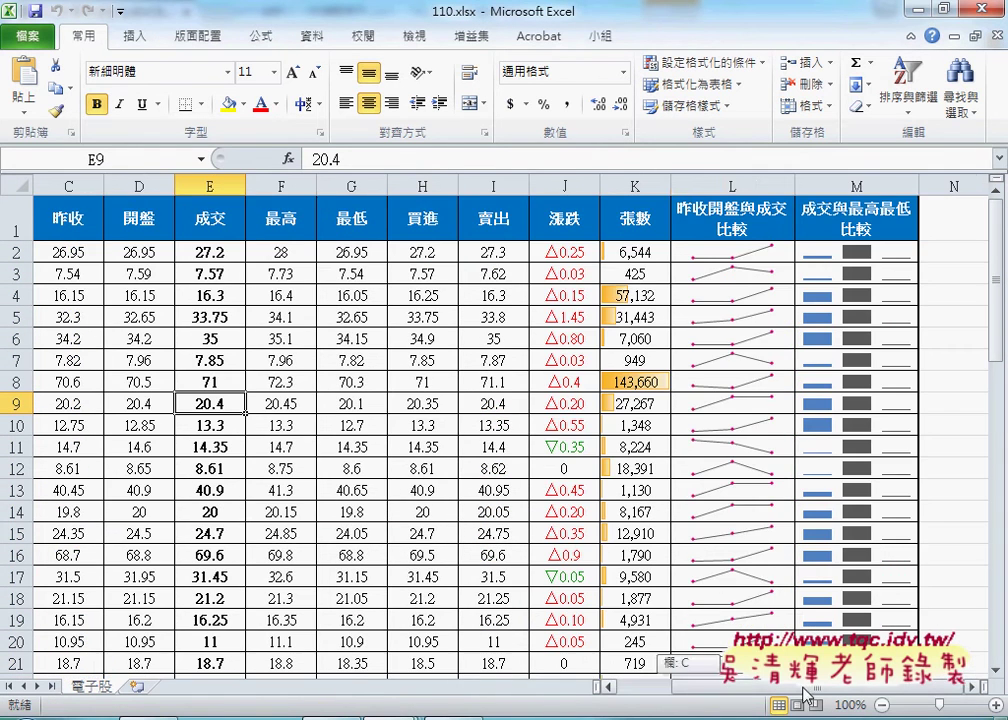
click(733, 184)
click(850, 183)
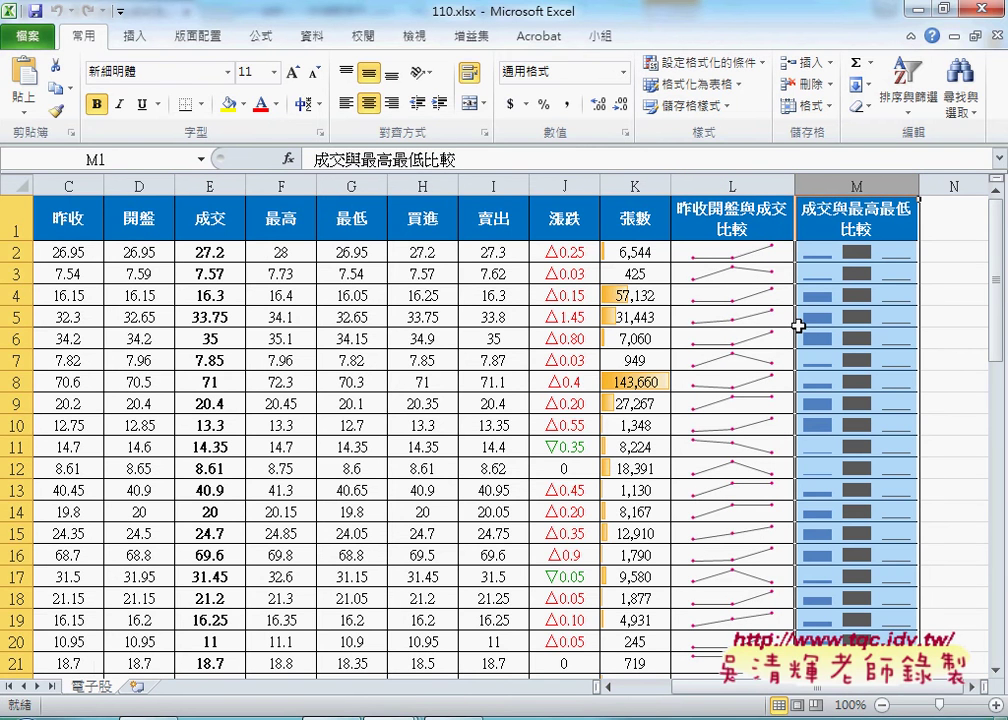
click(735, 256)
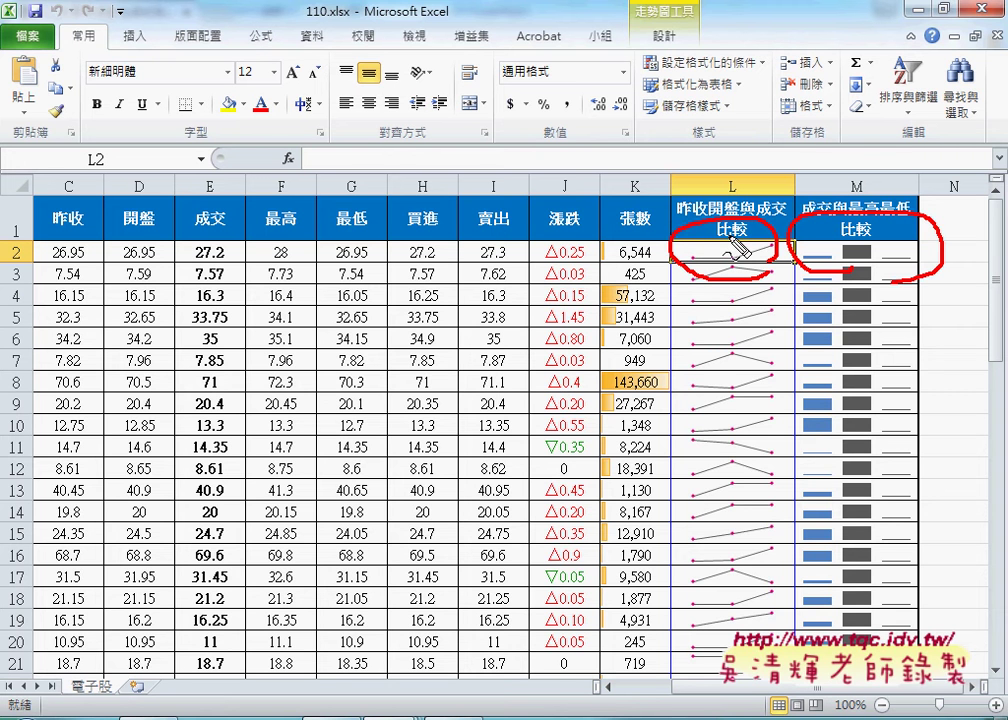
- Circle the 成交 and 開盤 headers, then clear the marks
drag(240, 203, 224, 230)
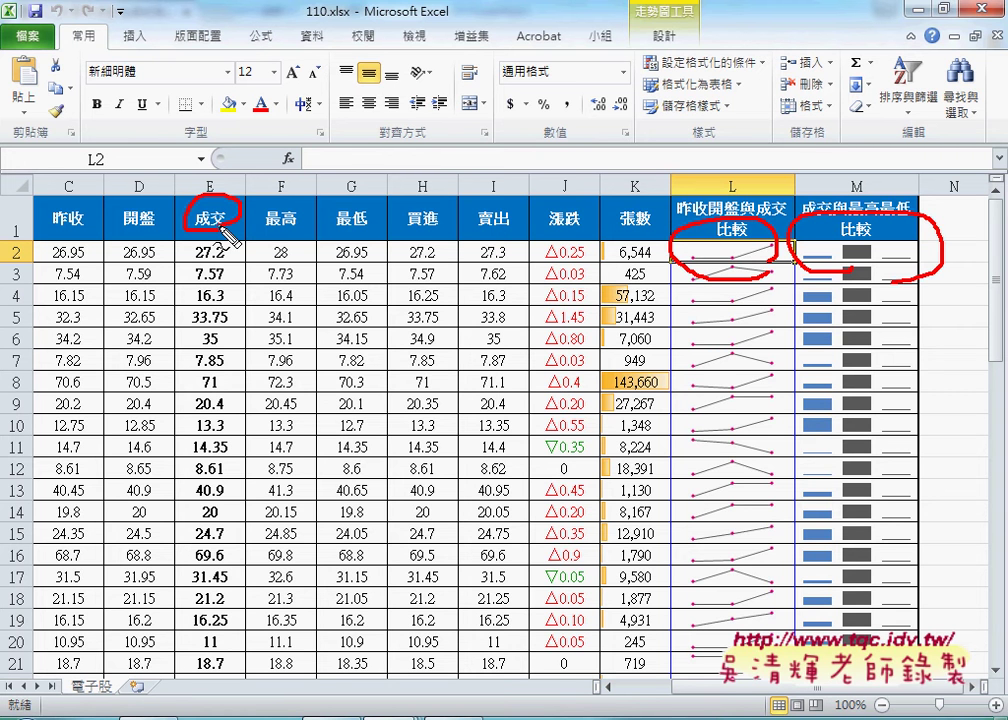
drag(145, 195, 125, 200)
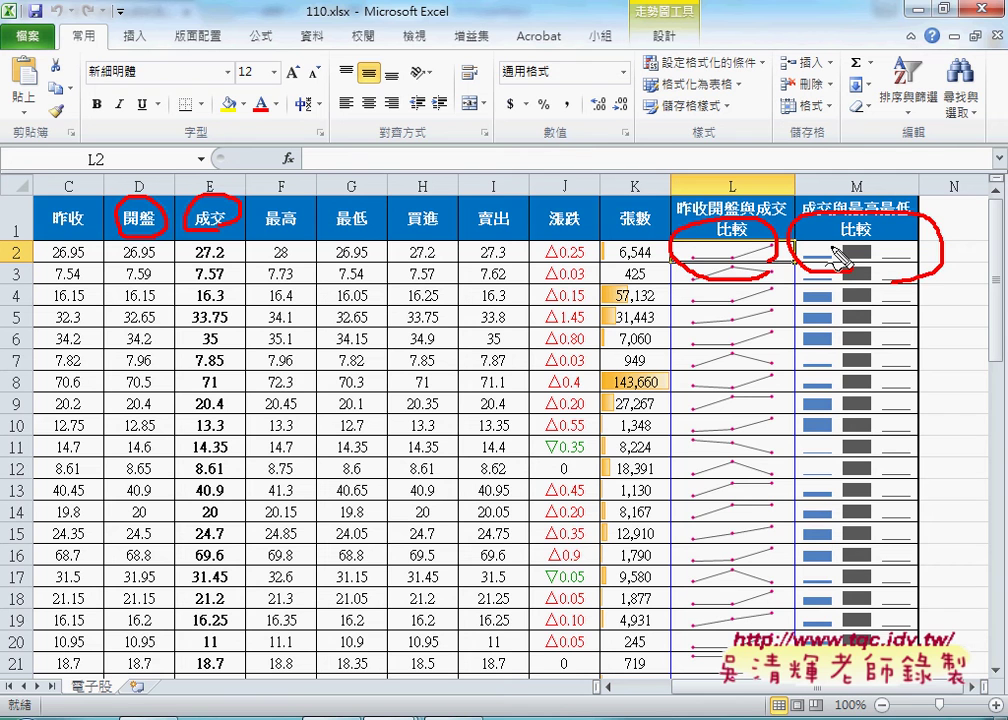
key(Escape)
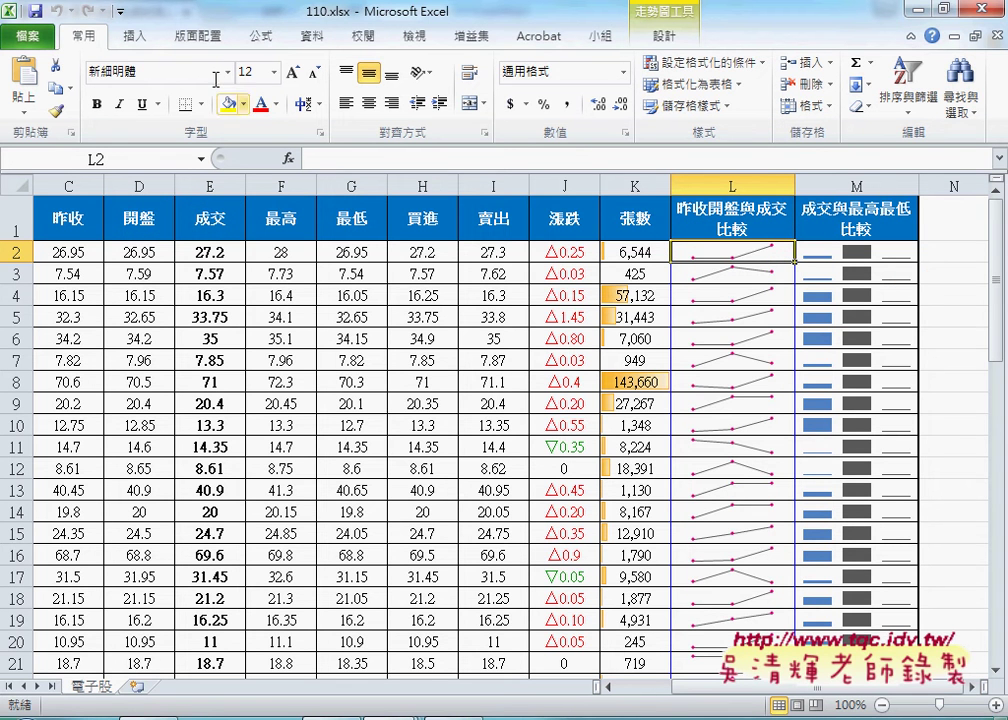
- Highlight the Insert ribbon's Sparklines group and the line sparkline type
click(136, 42)
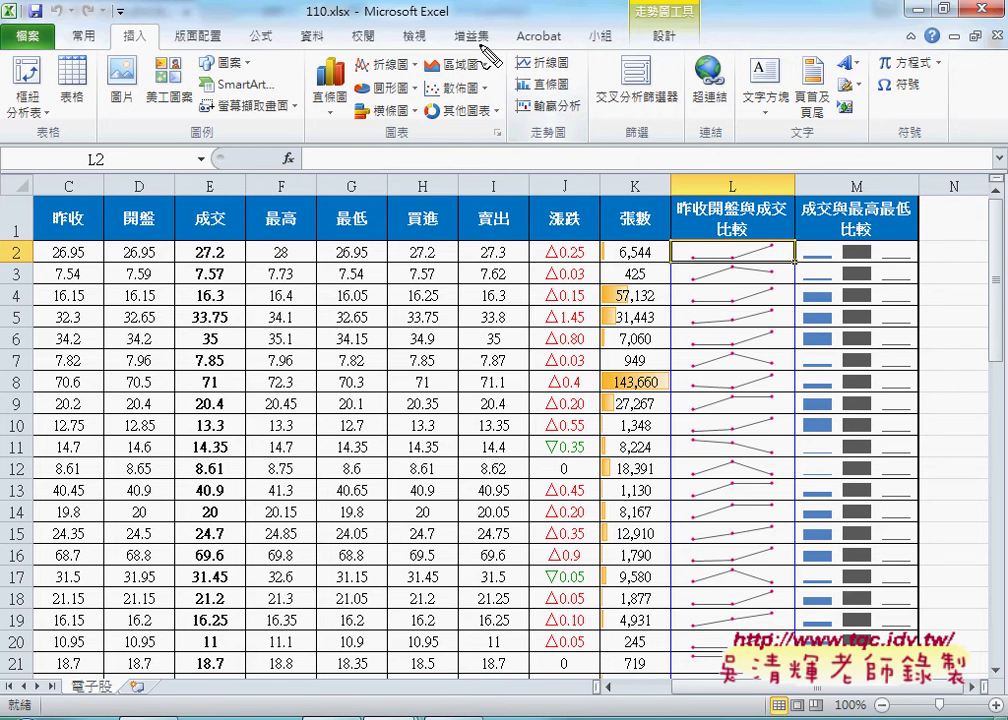
drag(488, 42, 488, 150)
mouse_move(496, 42)
mouse_down()
mouse_move(590, 44)
mouse_move(597, 142)
mouse_up()
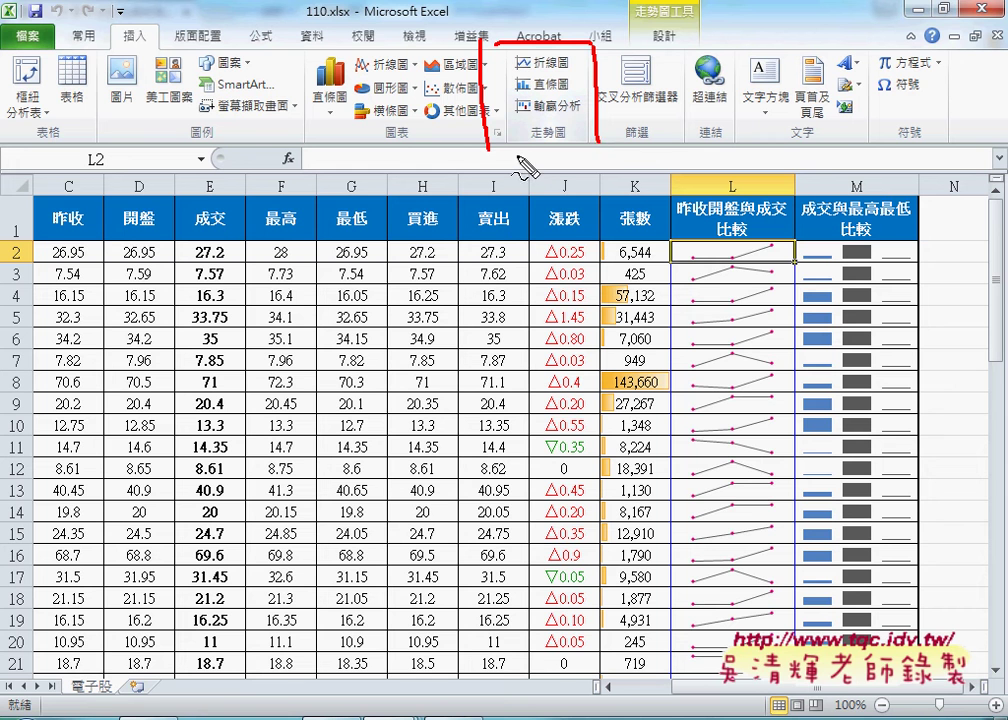
drag(515, 155, 601, 156)
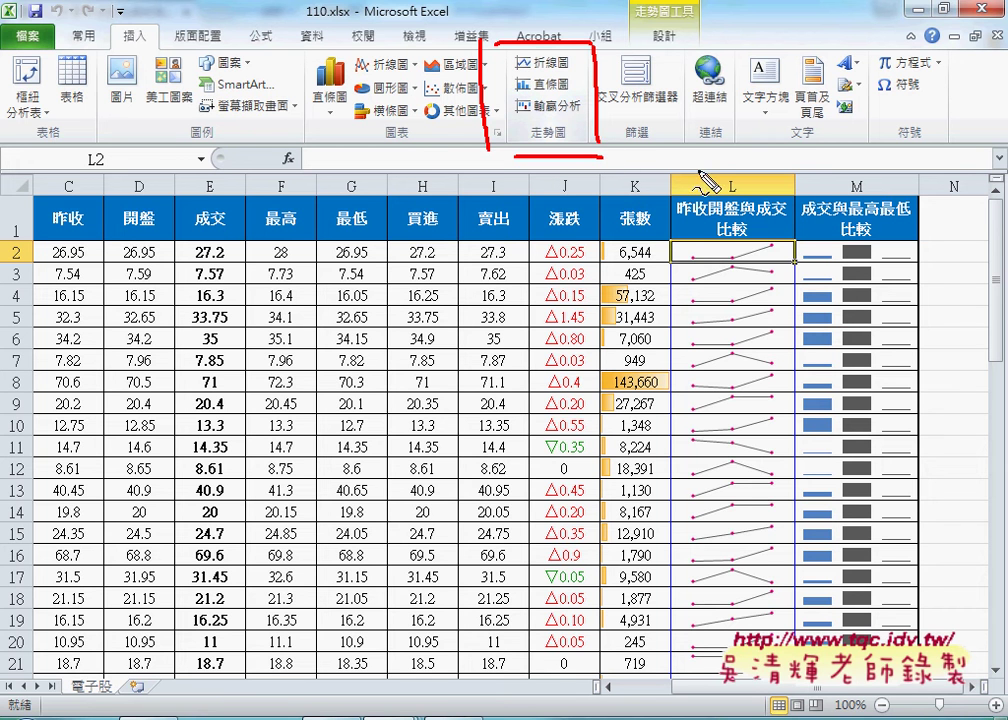
mouse_move(536, 73)
mouse_down()
mouse_move(572, 71)
mouse_move(718, 180)
mouse_move(734, 165)
mouse_up()
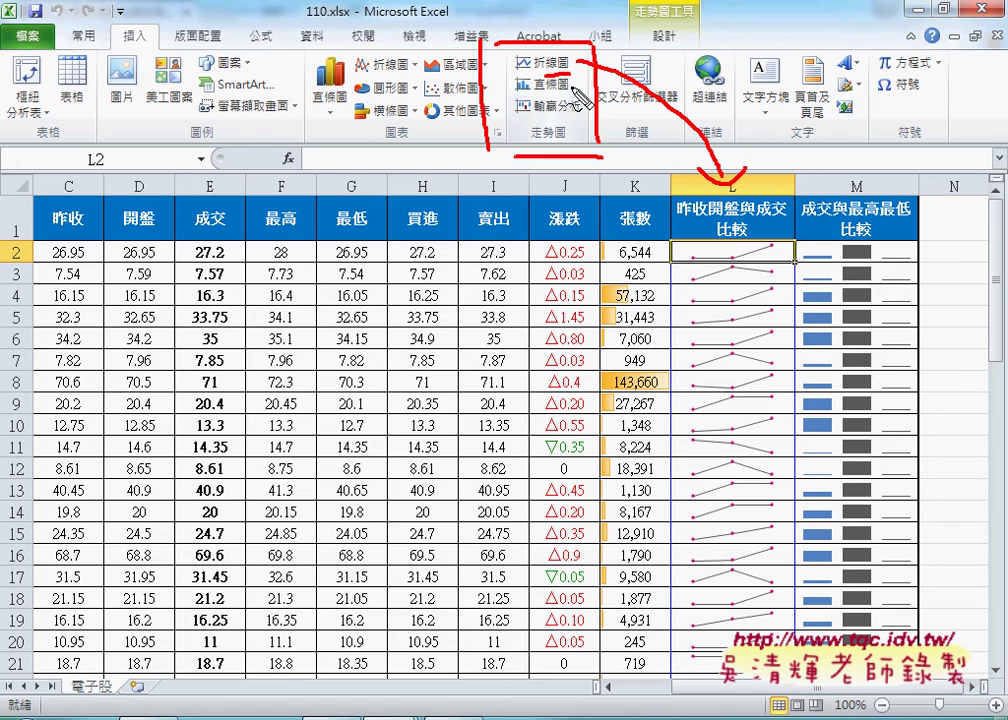
- Mark the sparklines in L2 and column M, clear the marks, and switch to the PDF
mouse_move(786, 246)
mouse_down()
mouse_move(786, 261)
mouse_move(913, 240)
mouse_move(815, 265)
mouse_up()
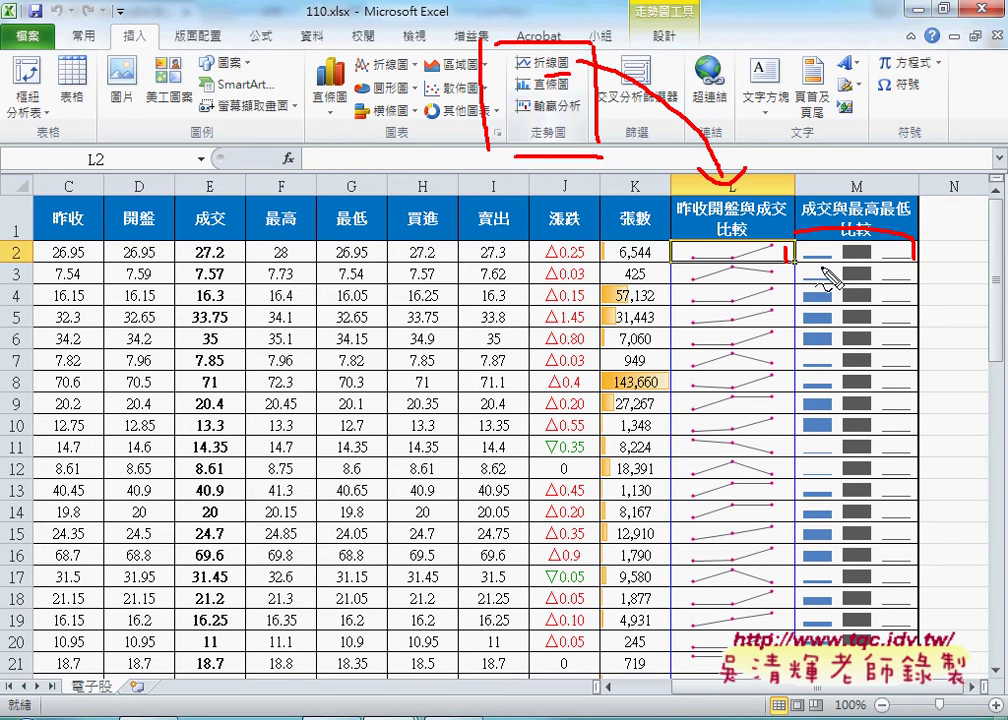
mouse_move(520, 82)
mouse_down()
mouse_move(855, 208)
mouse_move(900, 207)
mouse_up()
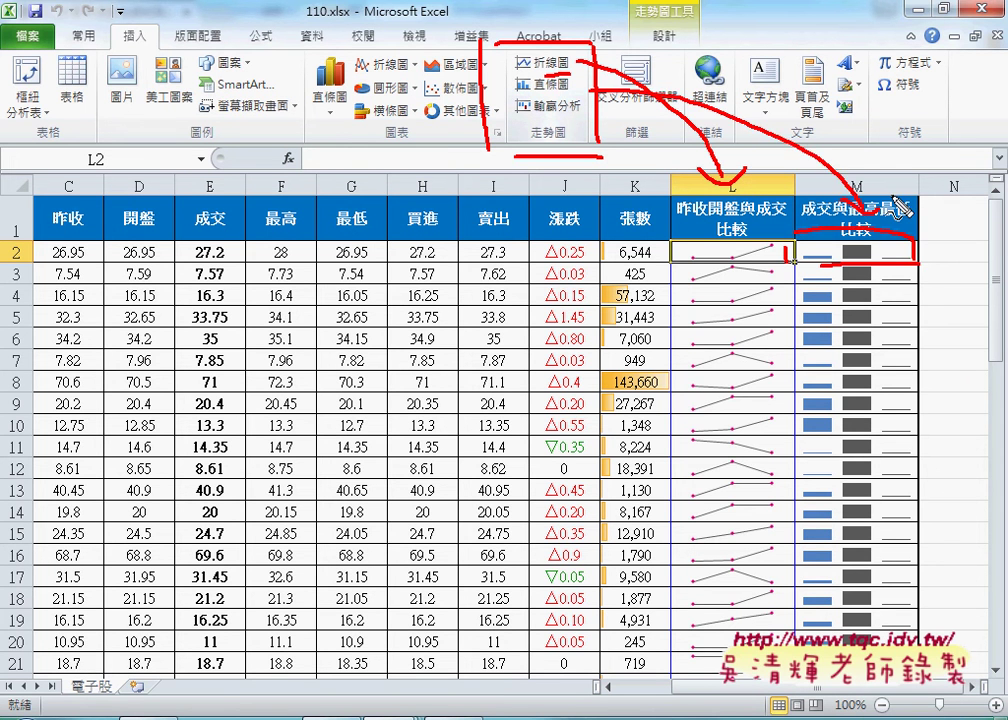
key(Escape)
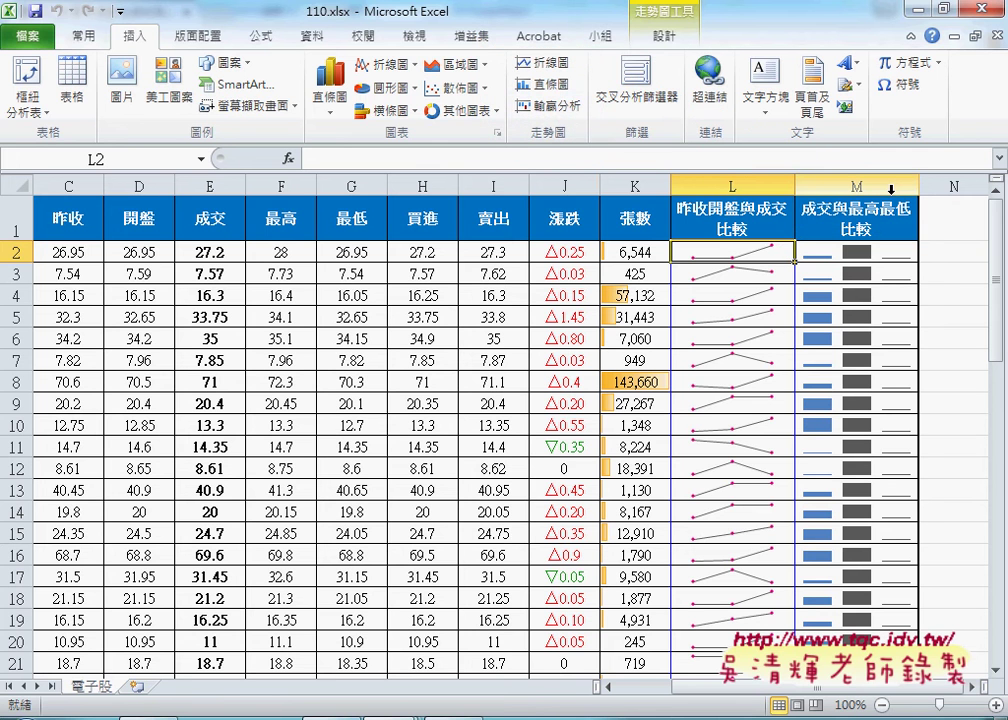
key(alt+Tab)
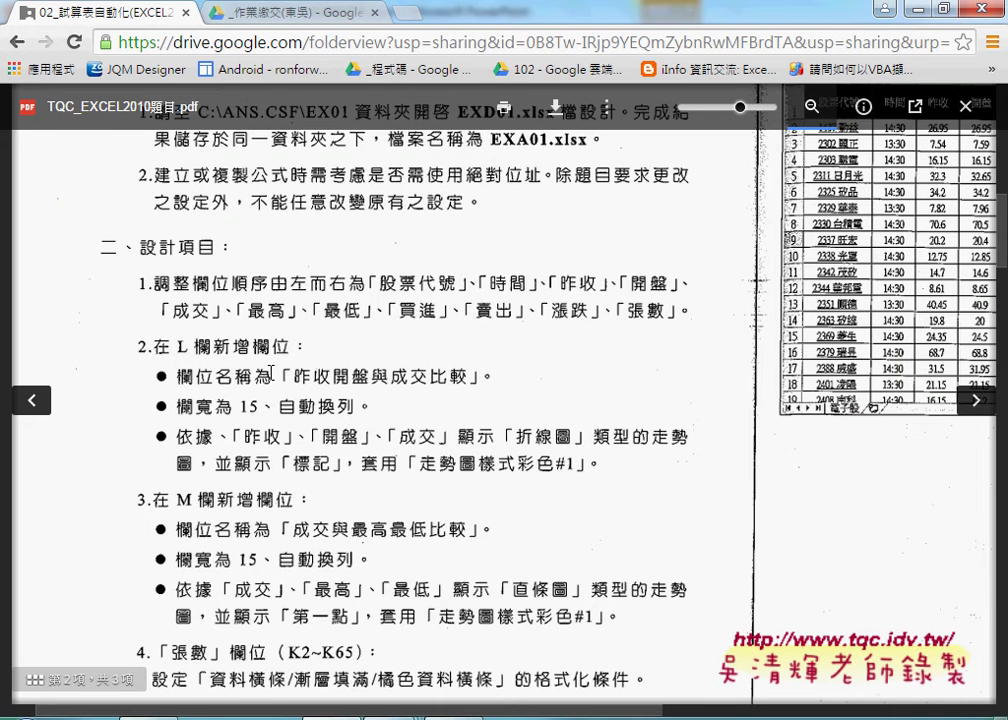
scroll(270, 372, down, 1)
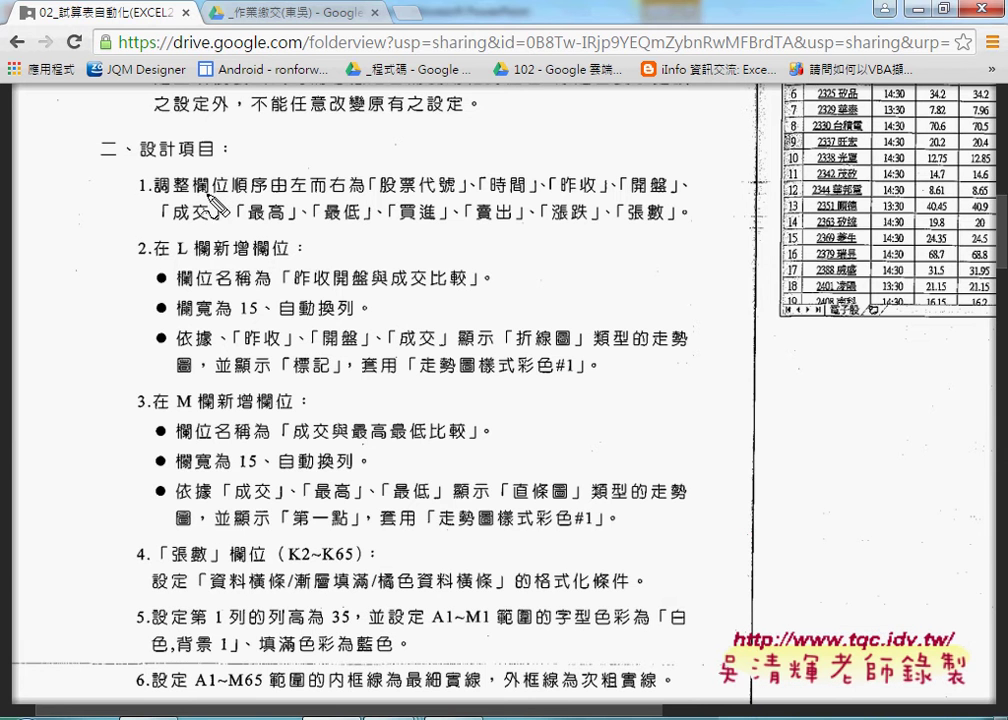
drag(204, 193, 263, 193)
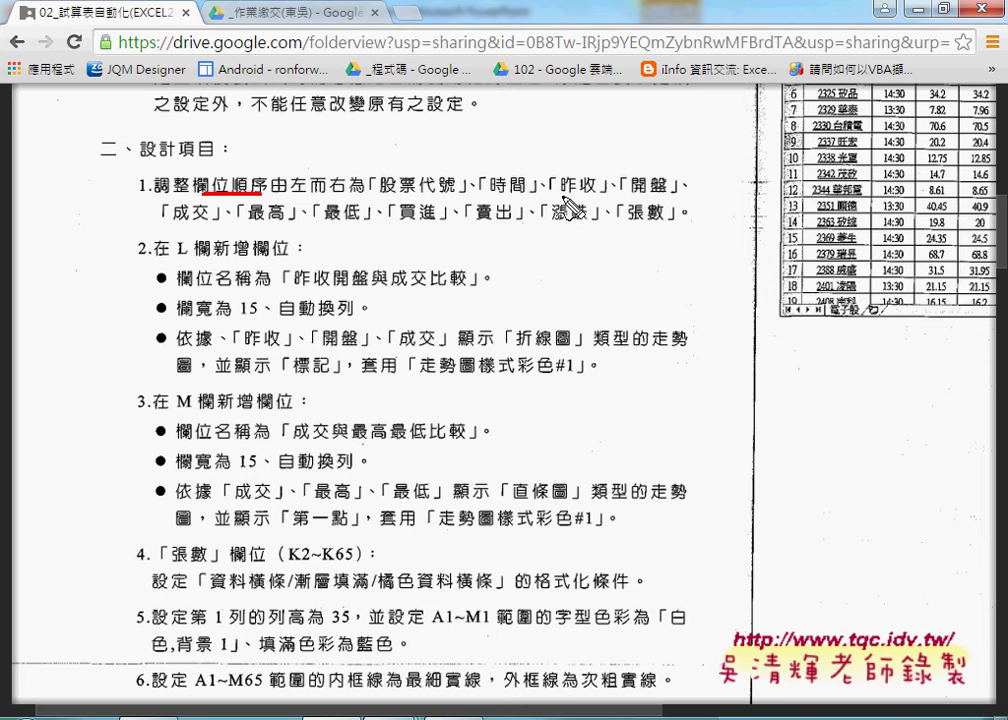
drag(561, 195, 662, 193)
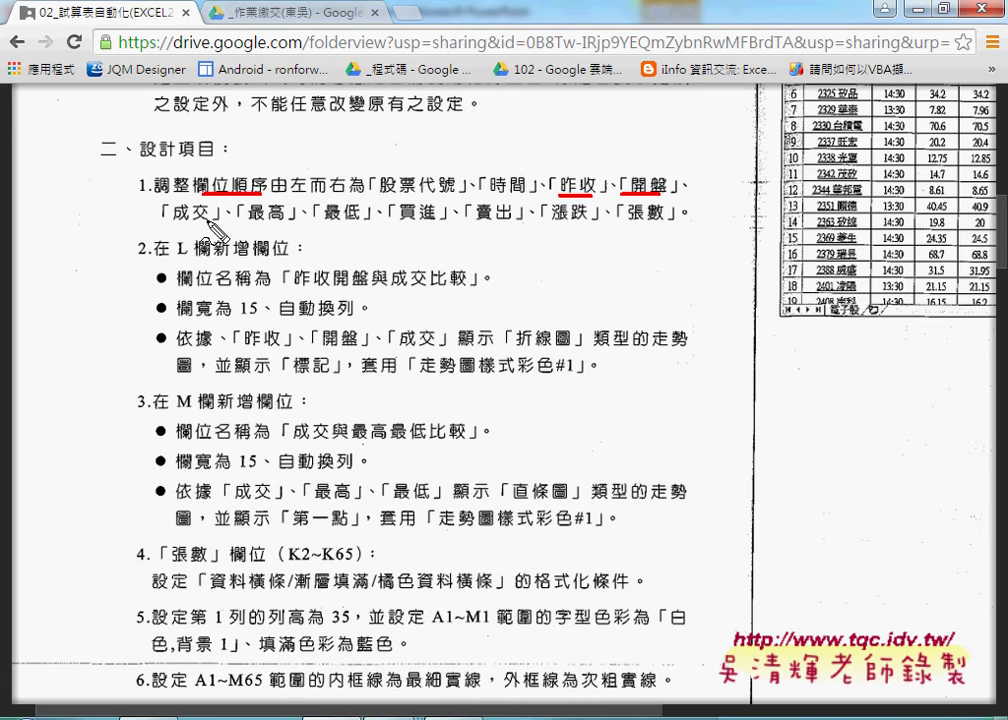
mouse_move(162, 224)
mouse_down()
mouse_move(176, 216)
mouse_move(168, 198)
mouse_up()
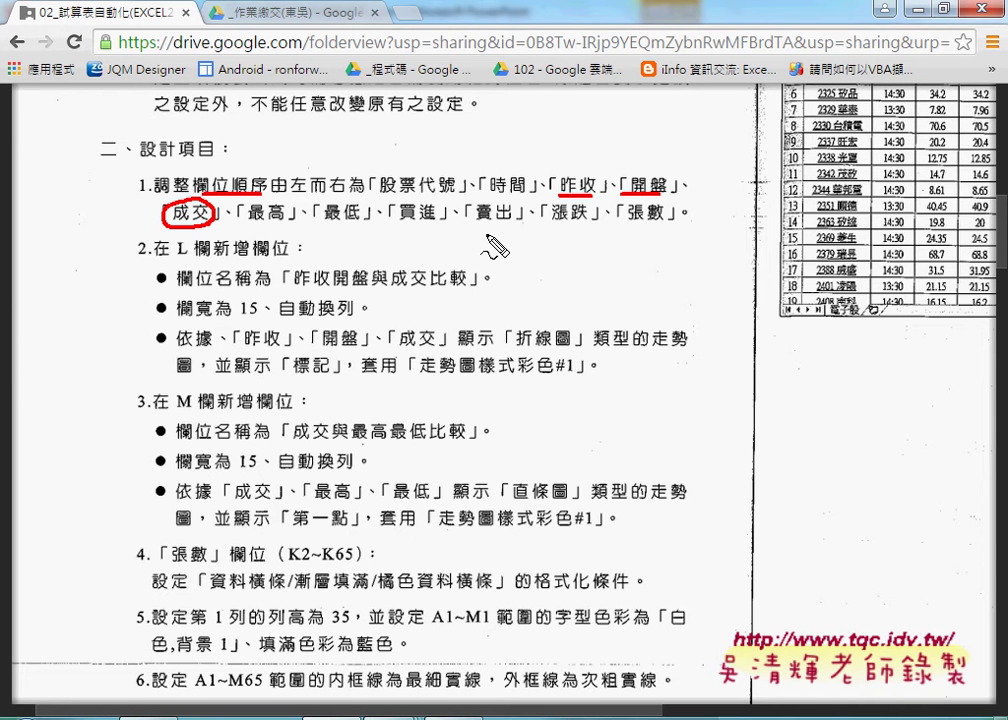
mouse_move(572, 201)
mouse_down()
mouse_move(676, 201)
mouse_move(553, 200)
mouse_up()
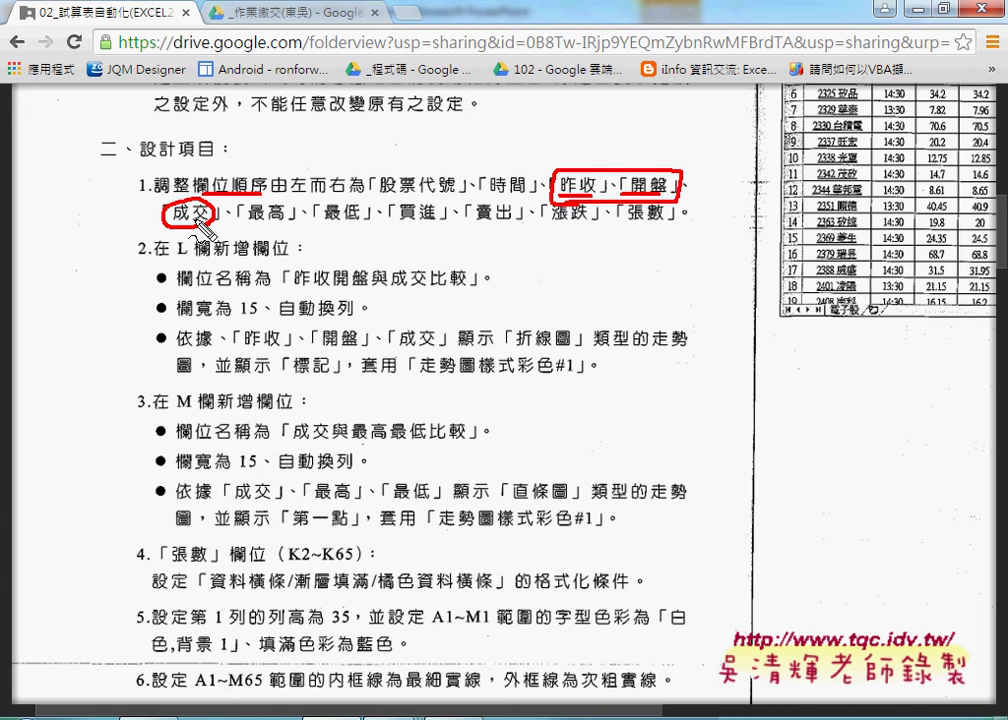
mouse_move(229, 197)
mouse_down()
mouse_move(229, 221)
mouse_move(378, 225)
mouse_up()
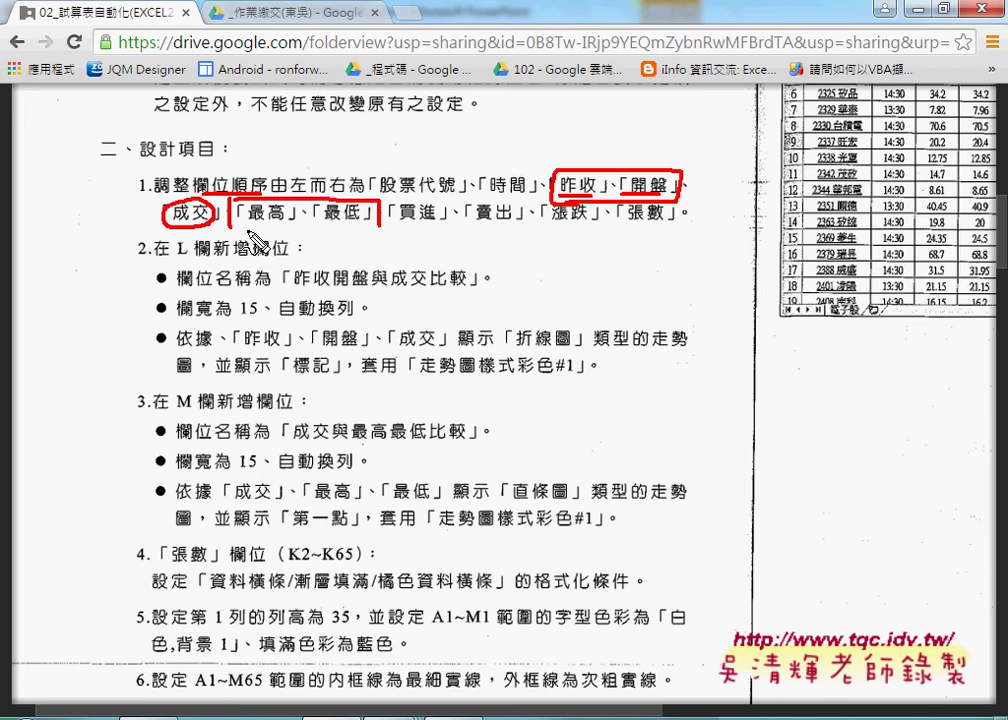
drag(250, 230, 372, 230)
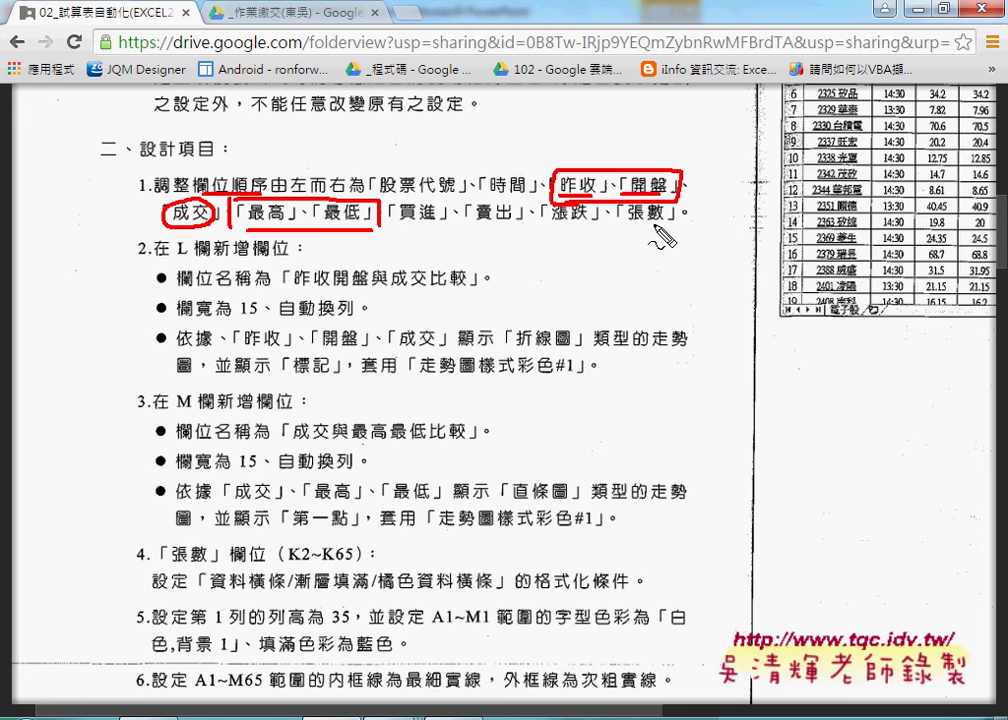
key(Escape)
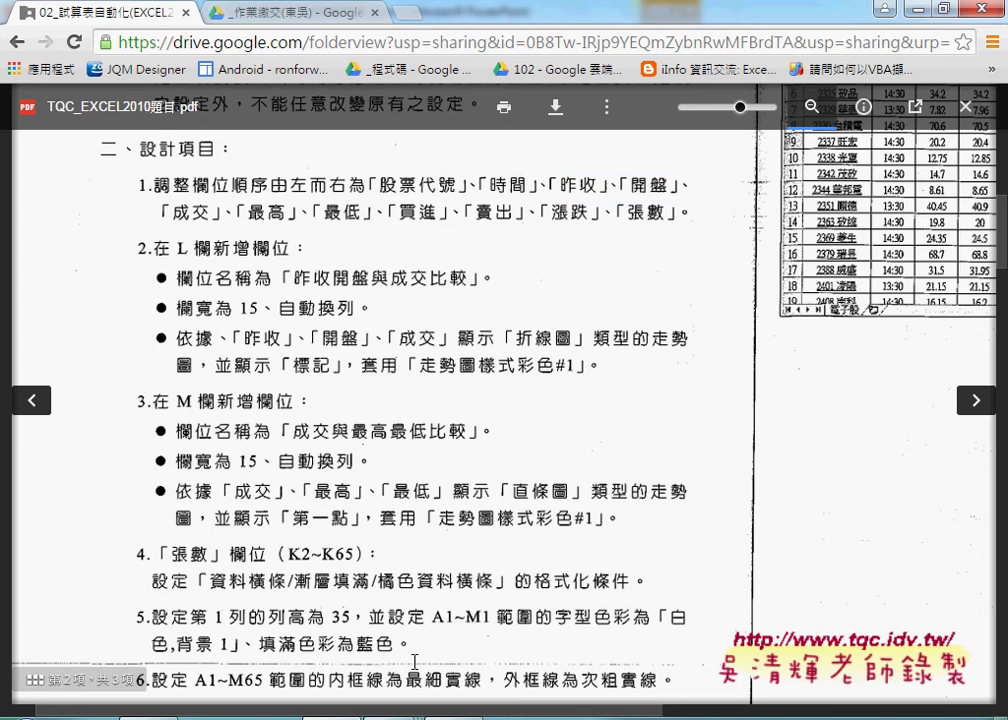
- Select the 昨收 and 開盤 columns H:I and cut them
mouse_move(392, 716)
click(570, 650)
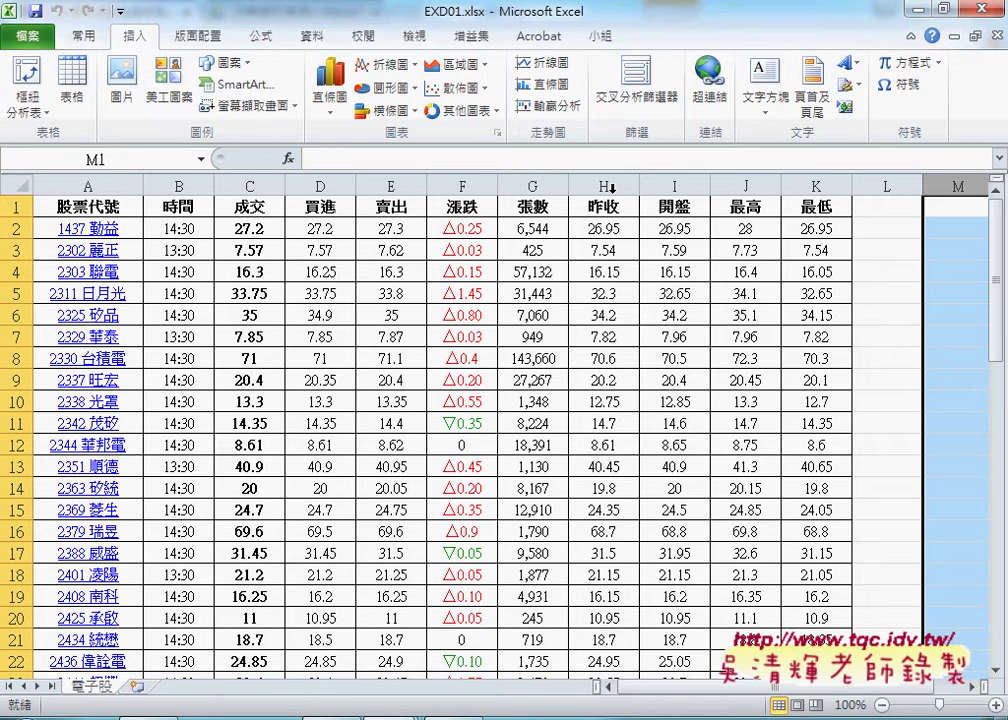
drag(603, 186, 674, 186)
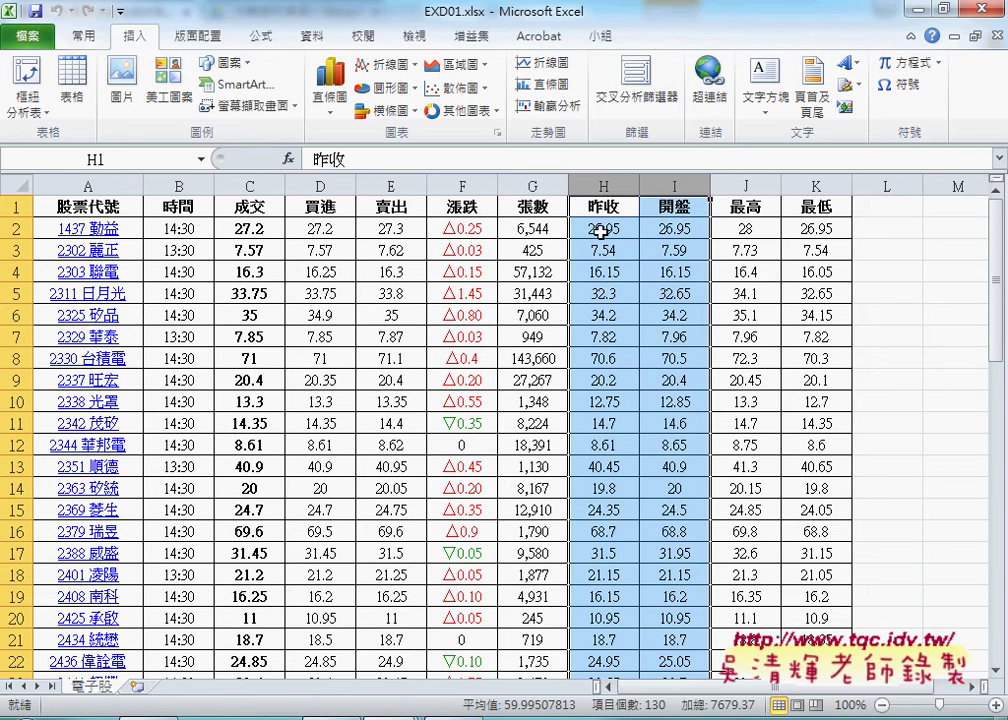
drag(600, 184, 670, 184)
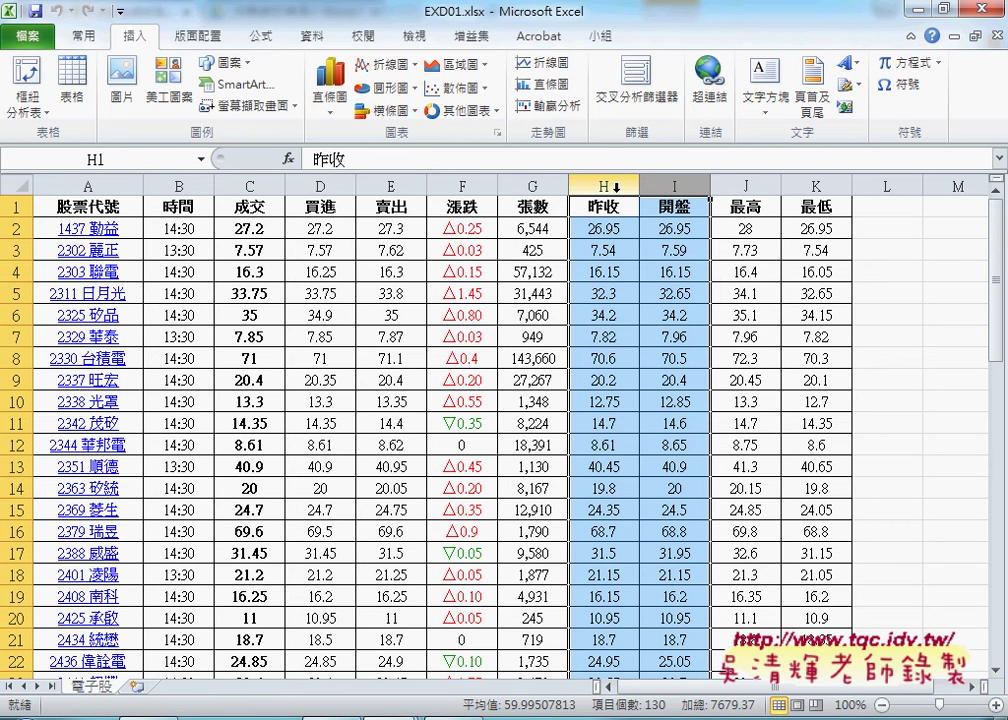
drag(603, 186, 672, 186)
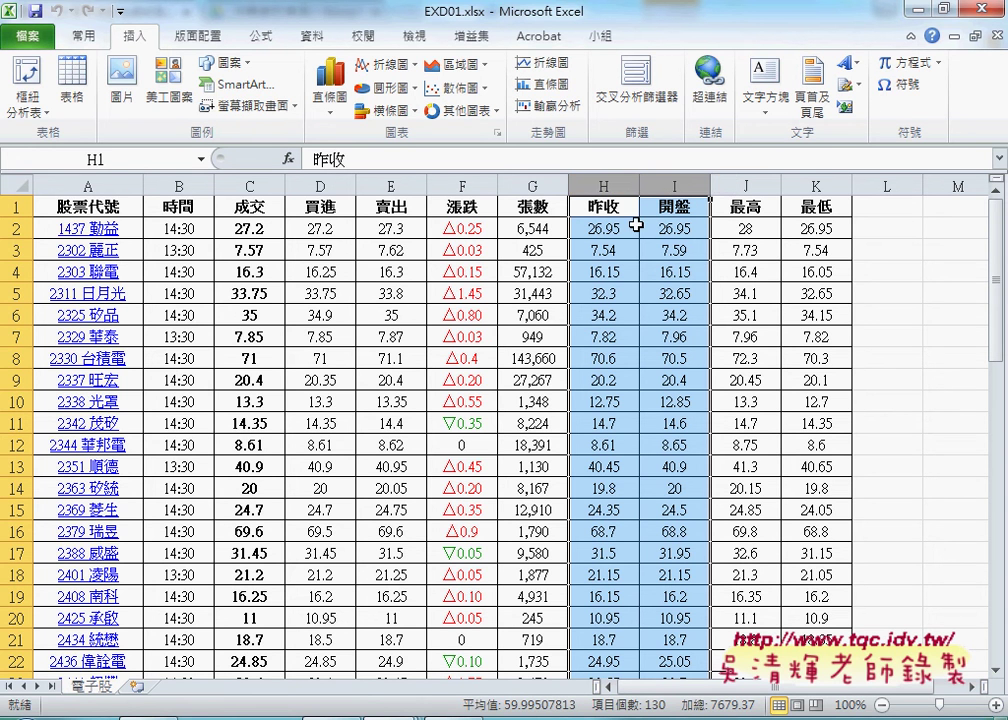
right_click(604, 229)
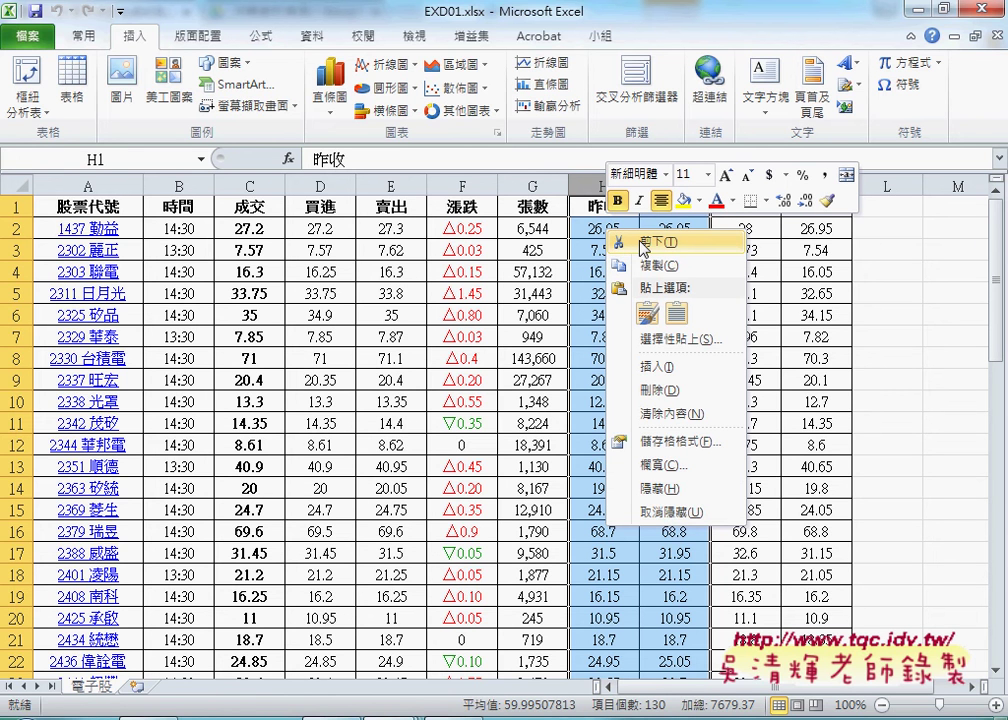
click(636, 240)
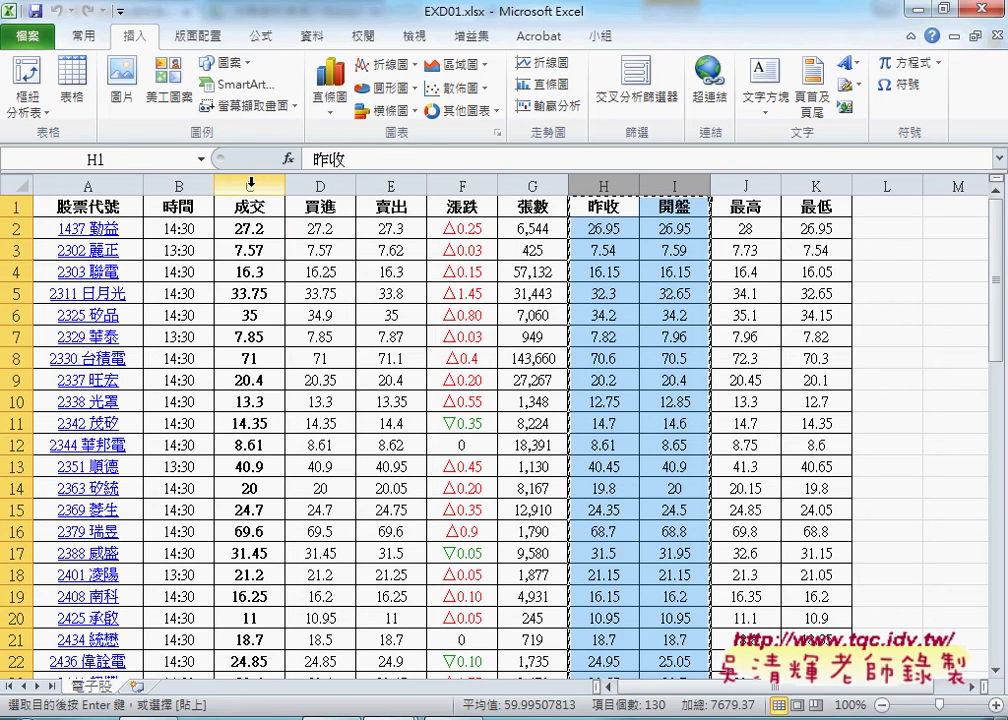
- Insert the cut 昨收 and 開盤 columns before column C
click(250, 183)
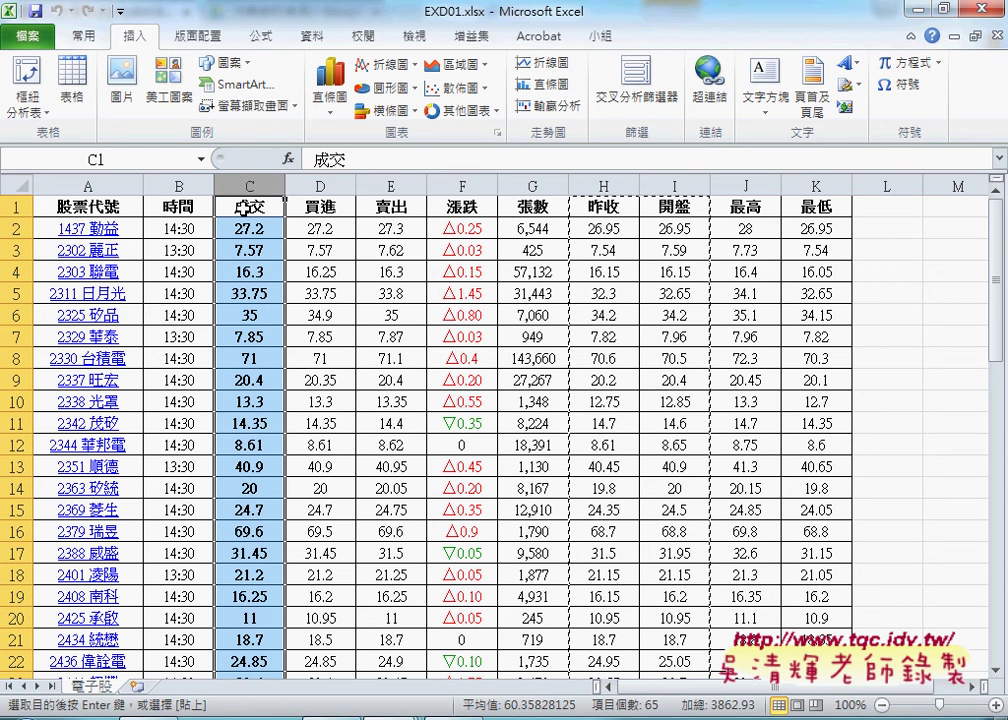
right_click(245, 209)
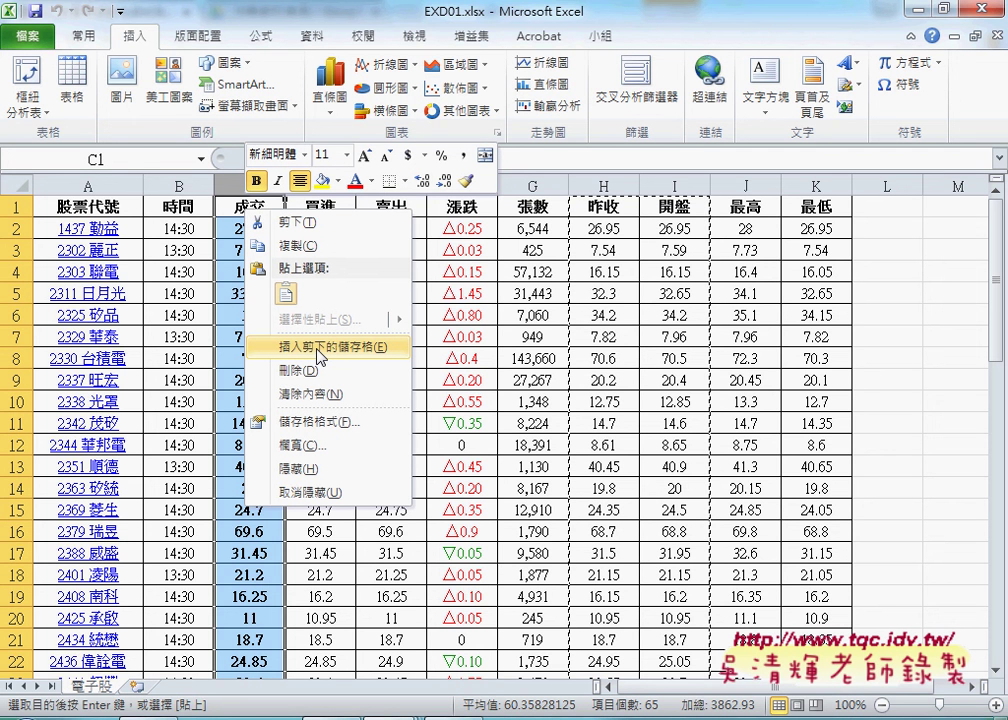
drag(413, 362, 330, 366)
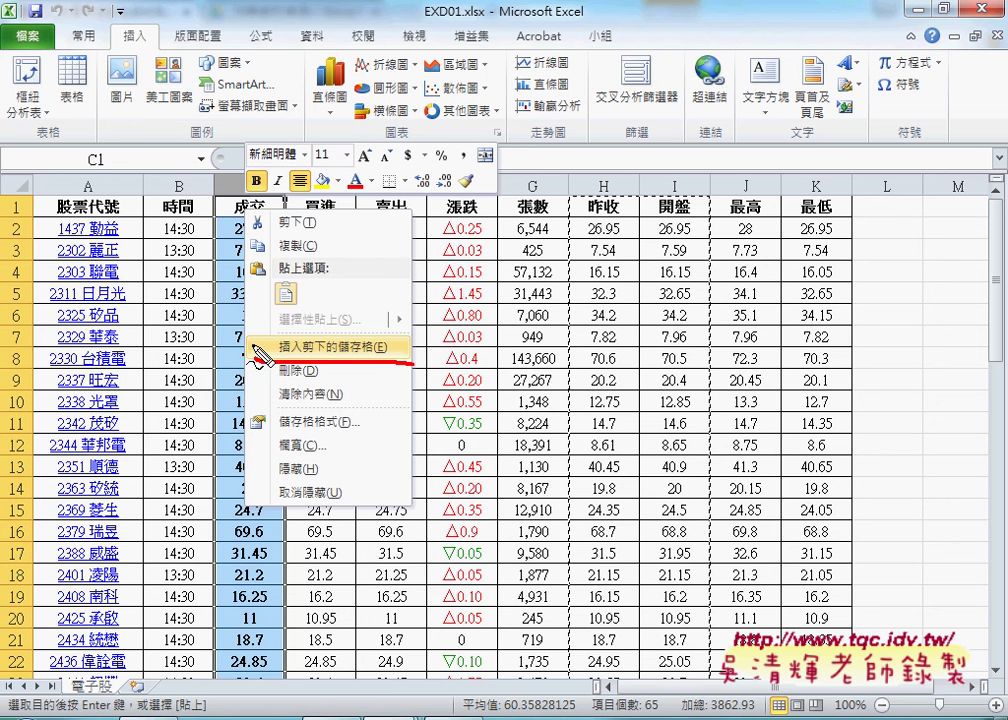
drag(413, 374, 258, 356)
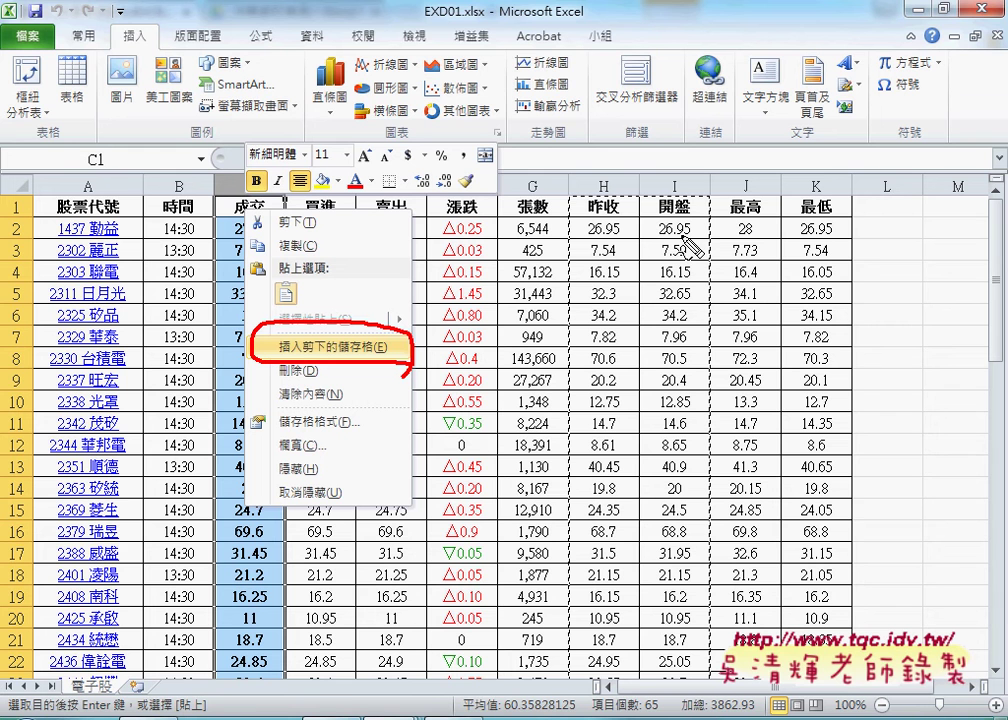
drag(570, 195, 558, 290)
mouse_move(578, 166)
mouse_down()
mouse_move(695, 170)
mouse_move(718, 268)
mouse_up()
mouse_move(585, 152)
mouse_down()
mouse_move(284, 122)
mouse_move(268, 183)
mouse_up()
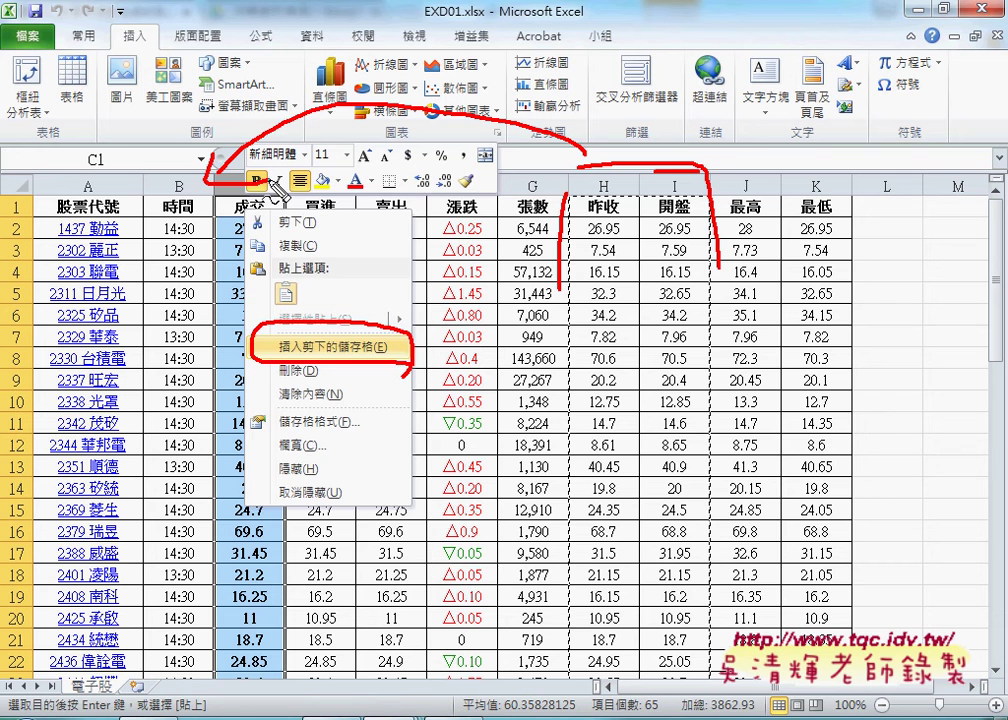
key(Escape)
right_click(268, 174)
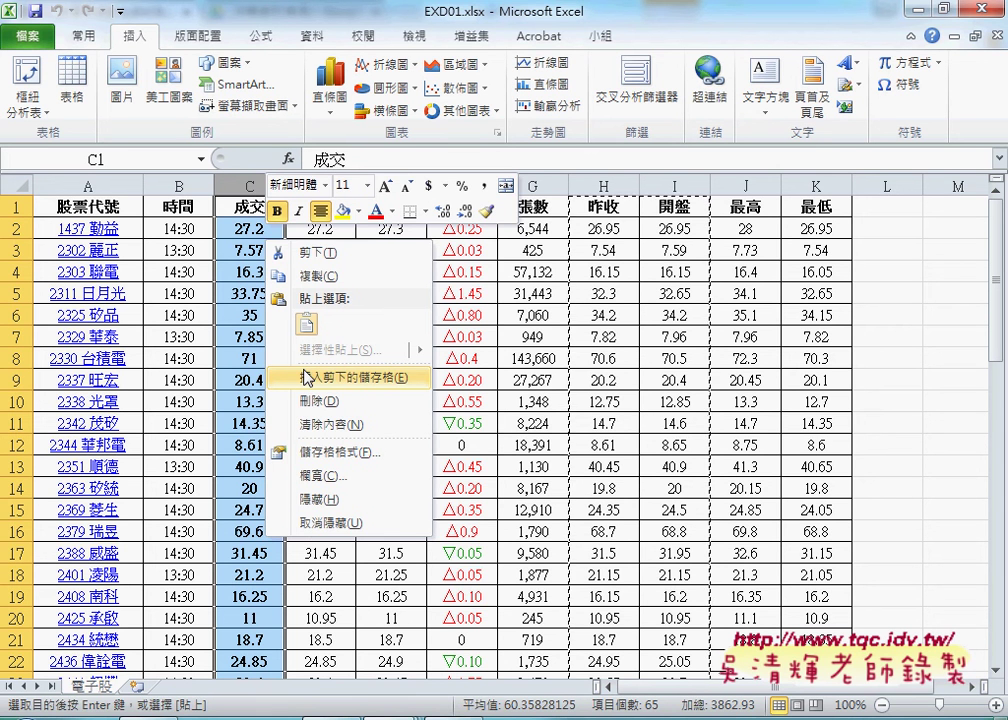
click(305, 377)
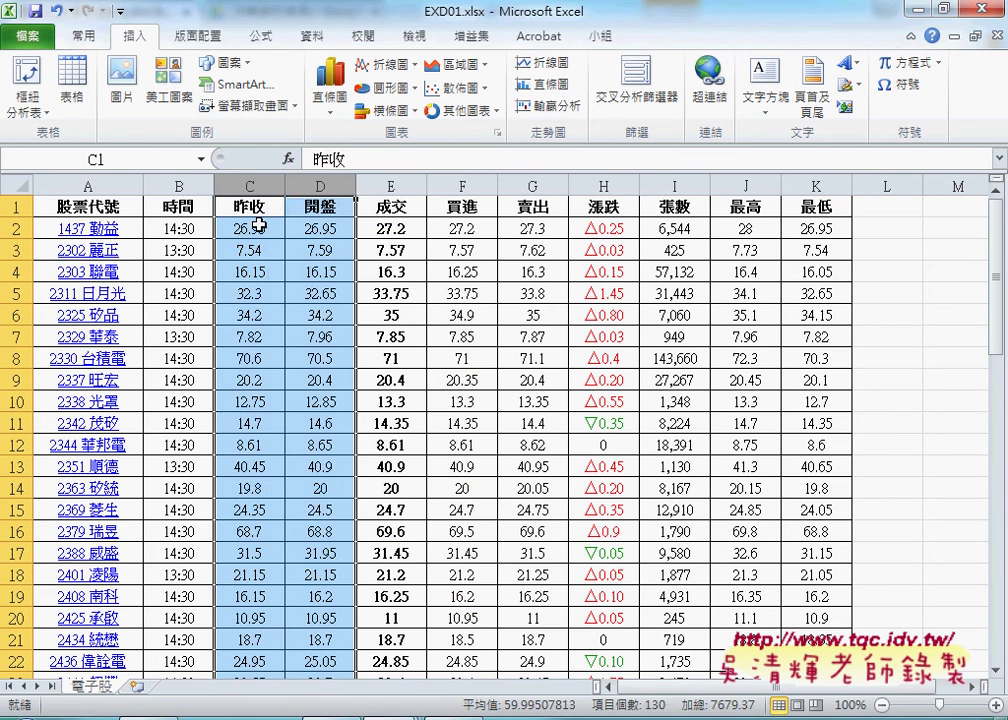
- Check that 開盤 now sits in column D and 成交 in column E
click(250, 206)
click(320, 207)
click(371, 211)
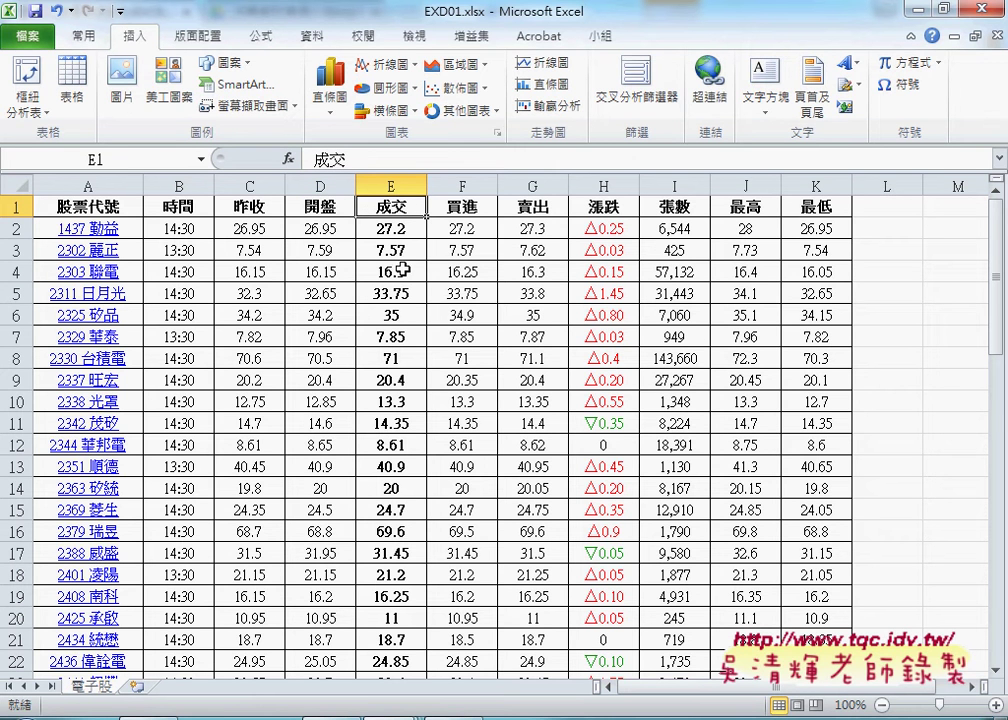
- Glance at the PDF instructions, then minimize Chrome to return to Excel
mouse_move(330, 714)
click(330, 655)
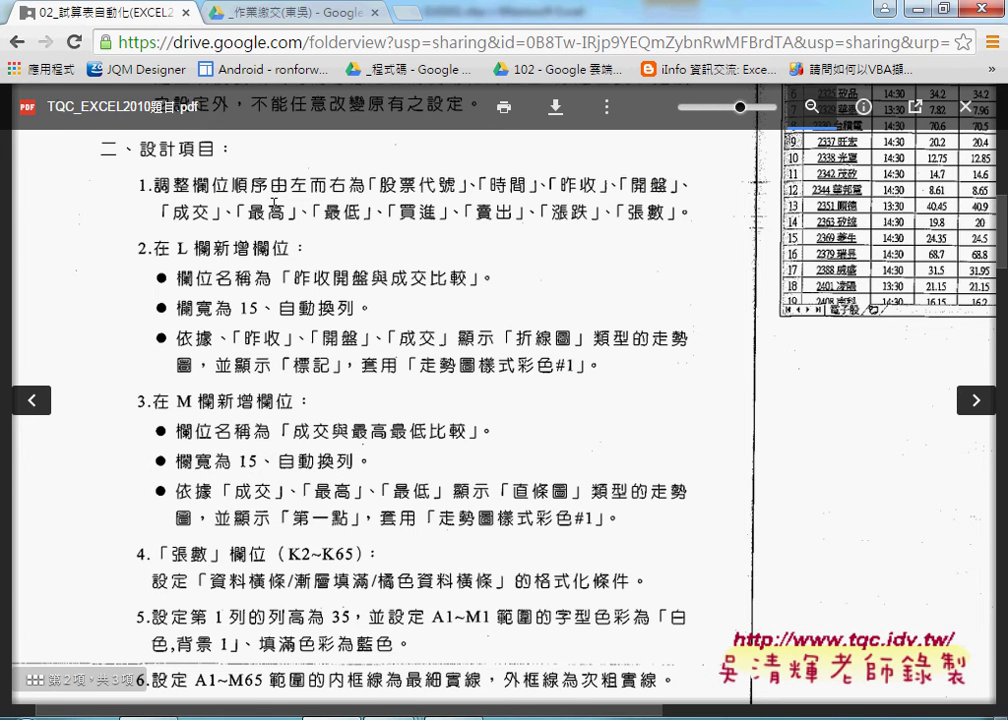
click(922, 8)
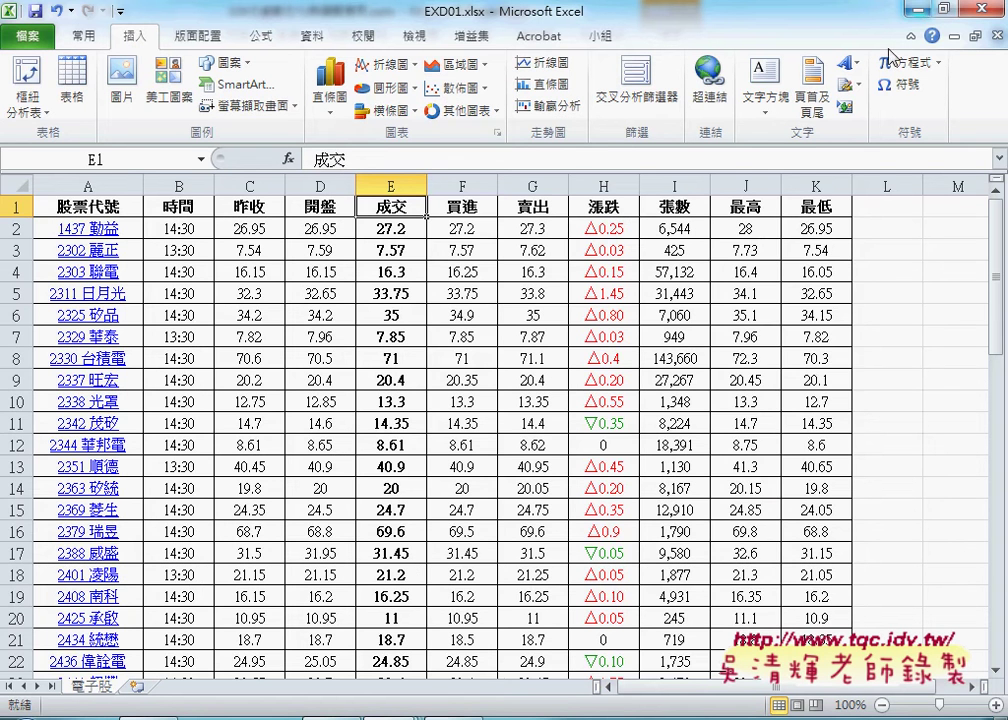
- Select the 最高 and 最低 columns J:K and sketch their destination at column F
click(778, 185)
drag(784, 185, 808, 185)
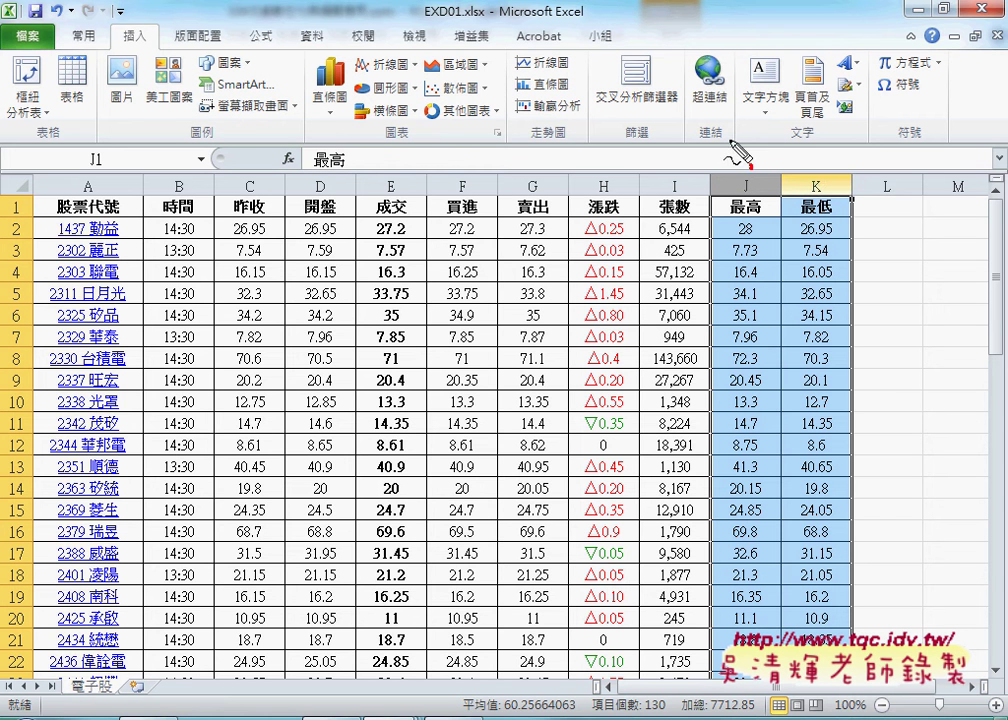
mouse_move(752, 168)
mouse_down()
mouse_move(430, 142)
mouse_move(405, 188)
mouse_up()
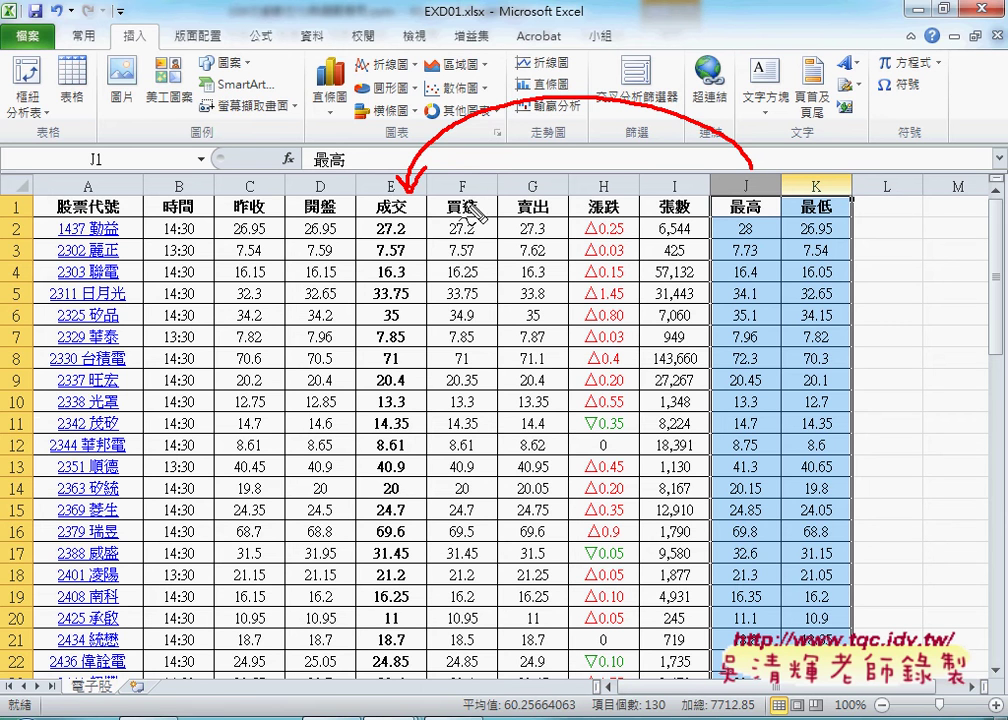
drag(470, 180, 455, 265)
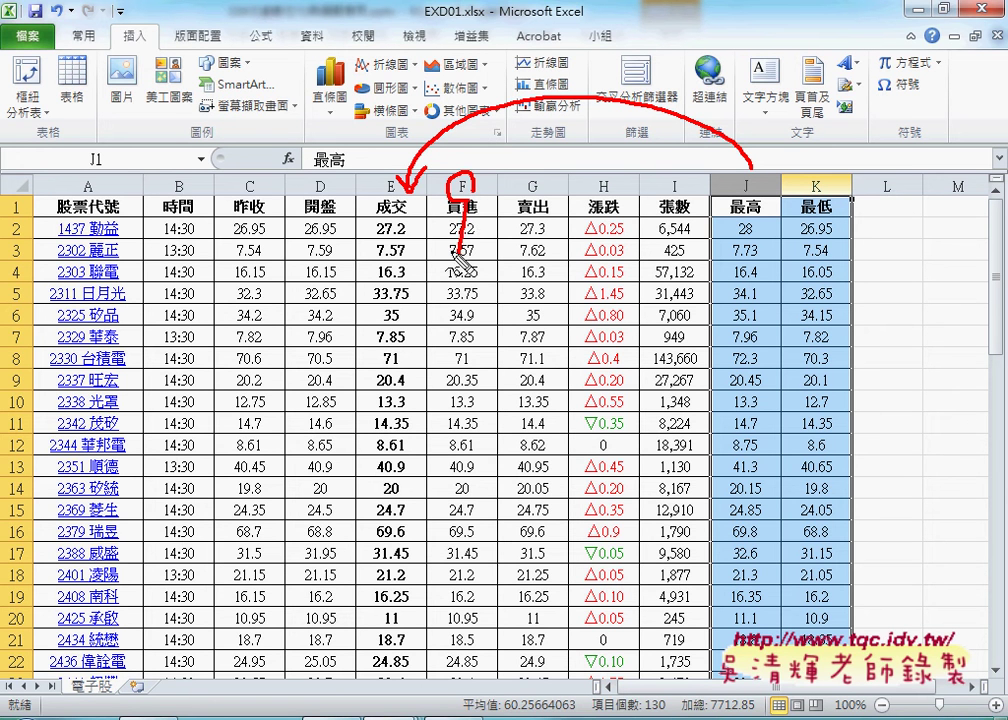
key(Escape)
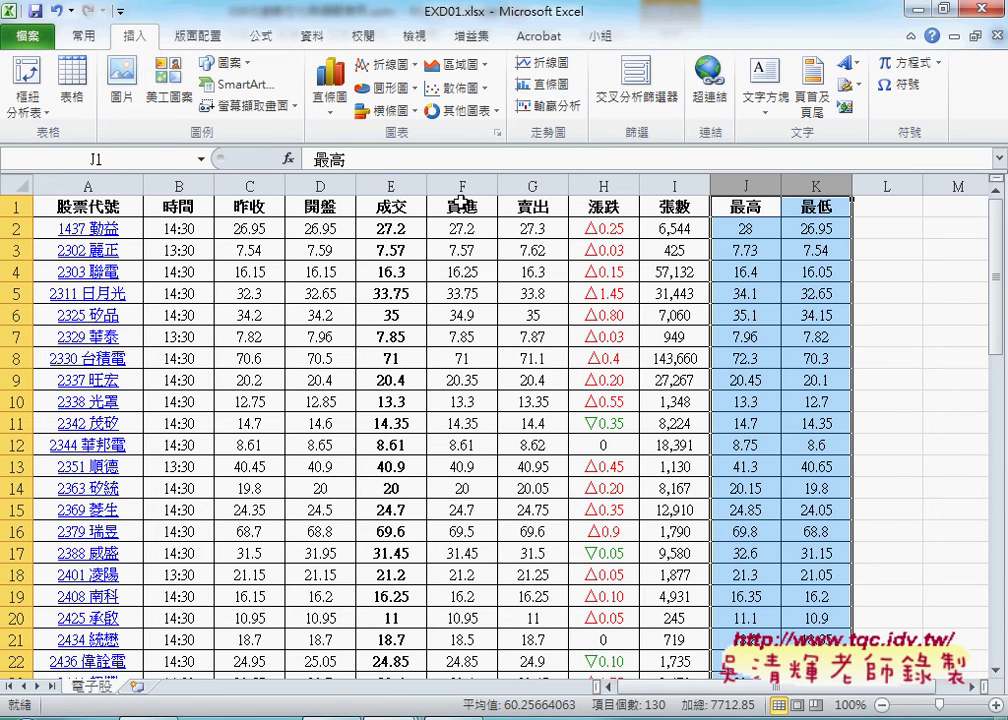
- Cut 最高 and 最低 and insert them before column F, checking F1 and G1
right_click(766, 216)
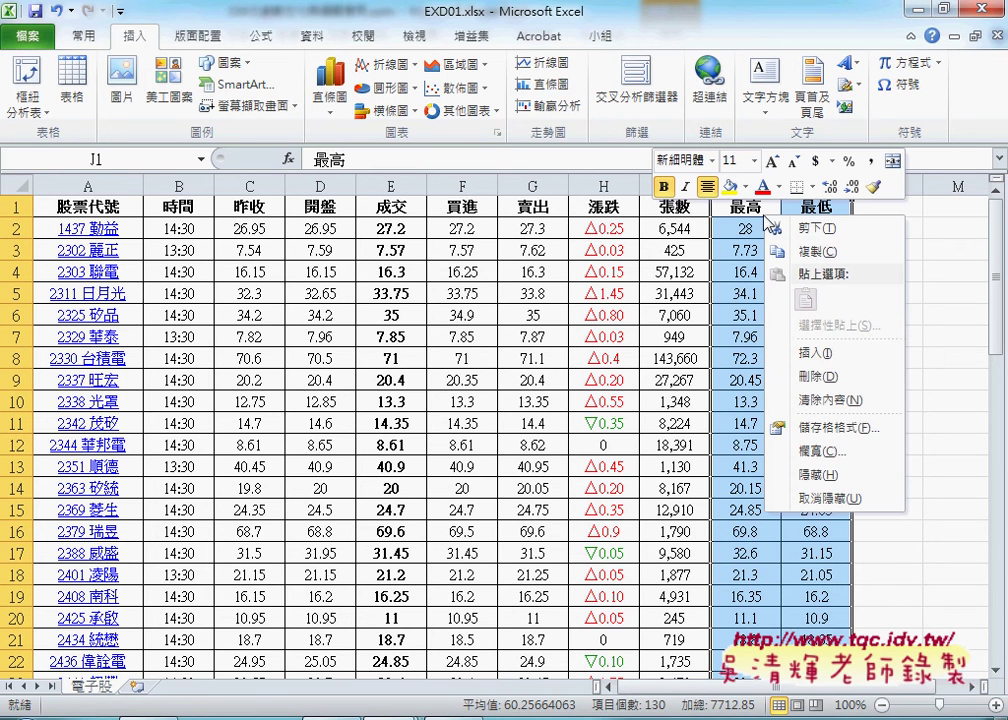
click(823, 230)
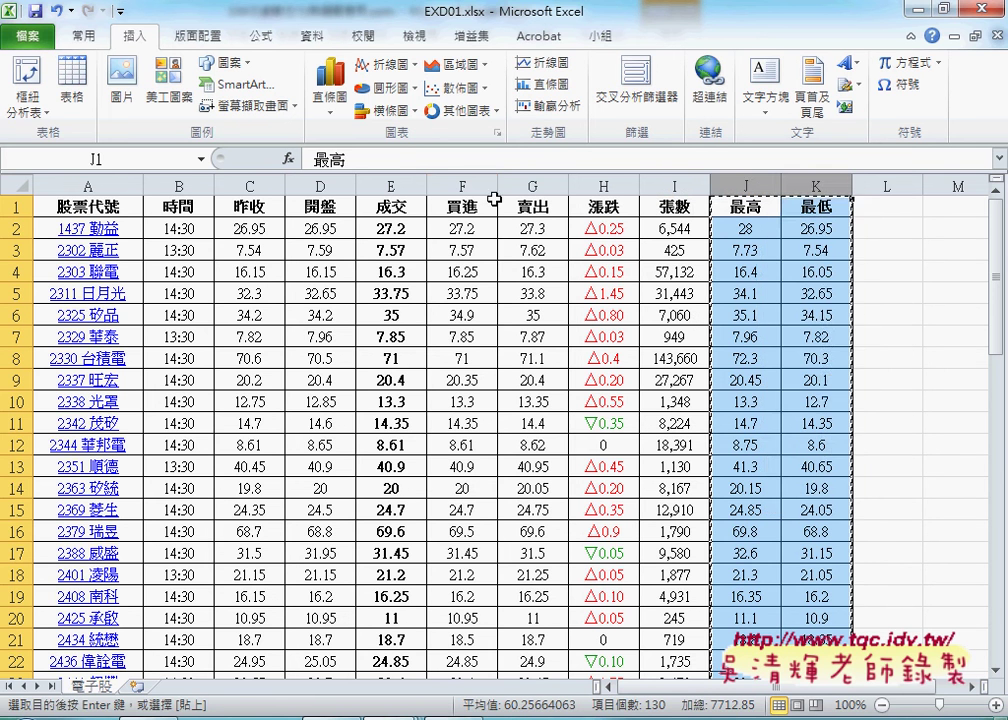
click(461, 186)
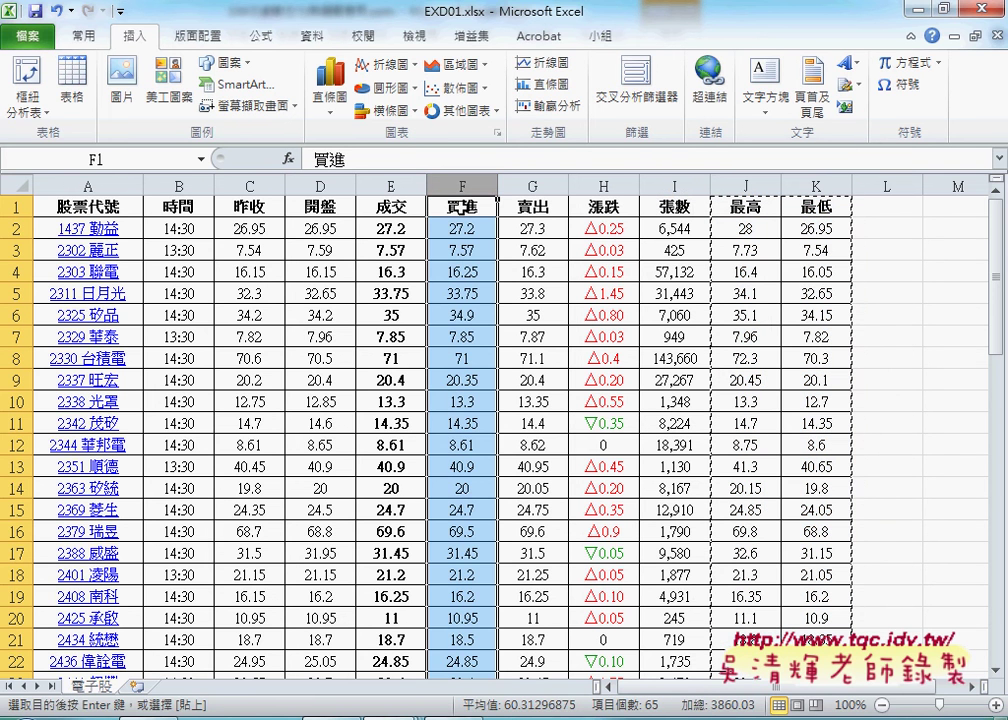
right_click(461, 206)
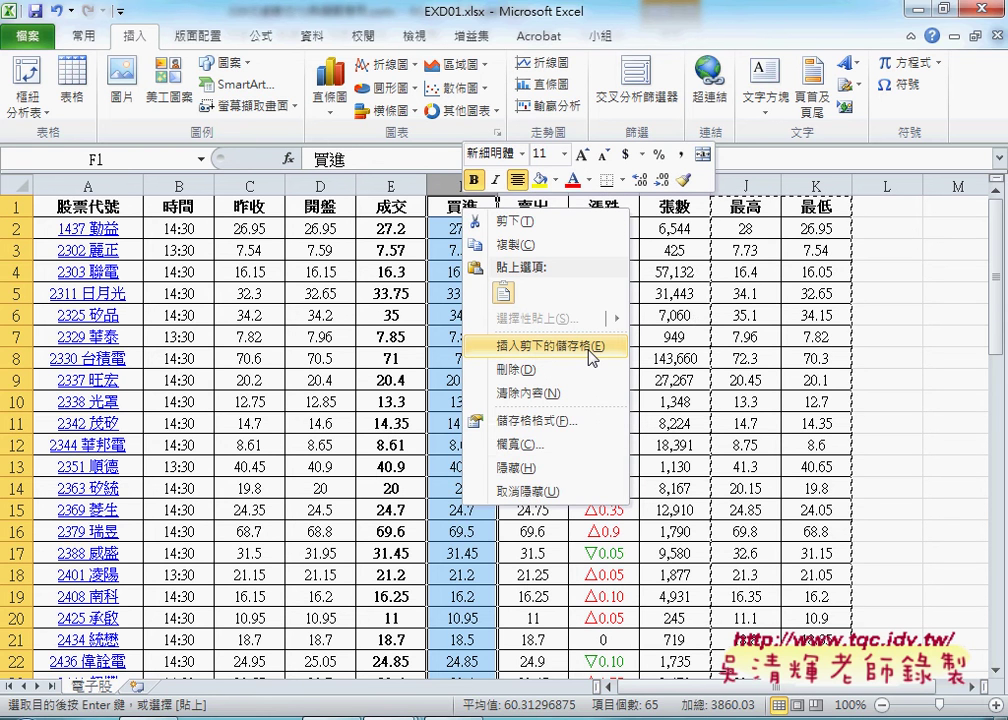
click(536, 350)
click(453, 208)
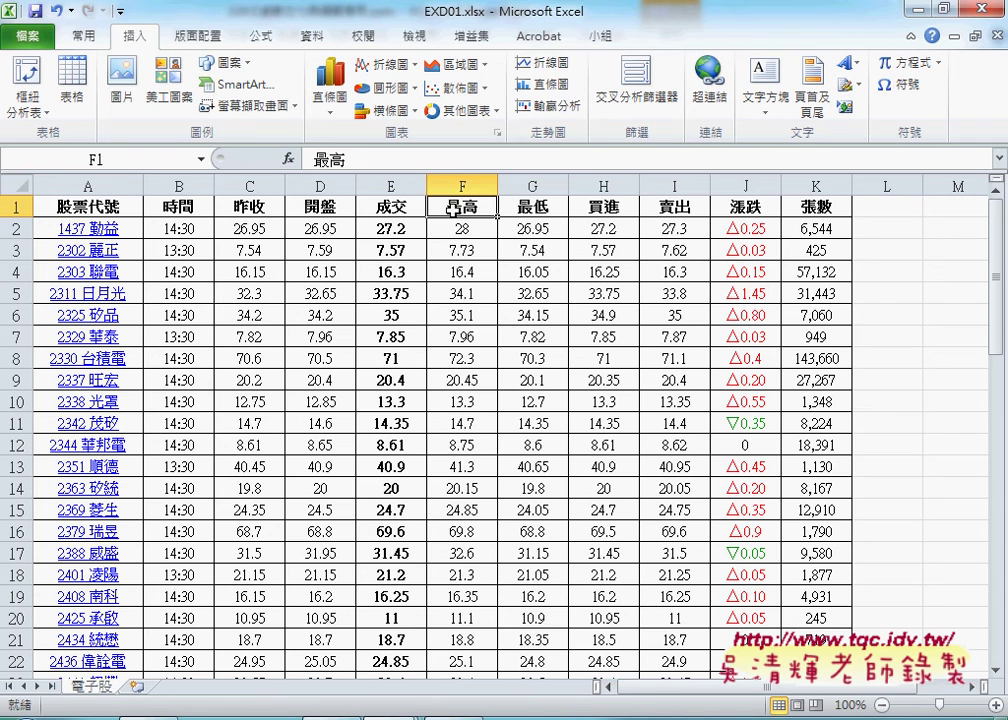
click(536, 208)
- Check the 買進, 賣出, 漲跌 and 張數 headers in H1–K1
click(608, 208)
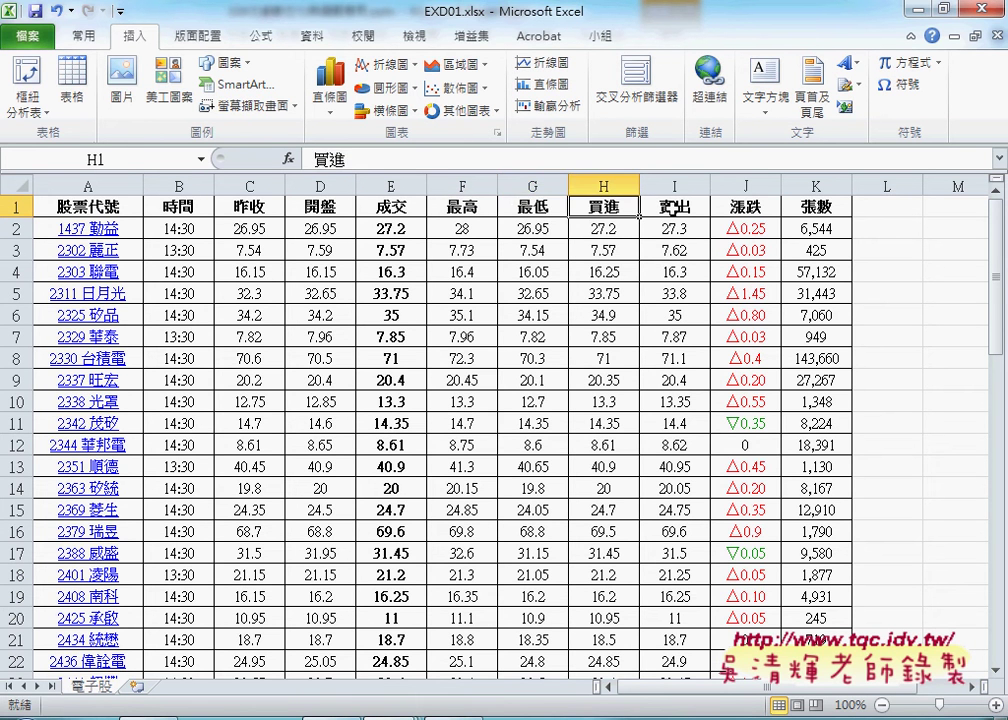
click(676, 208)
click(748, 208)
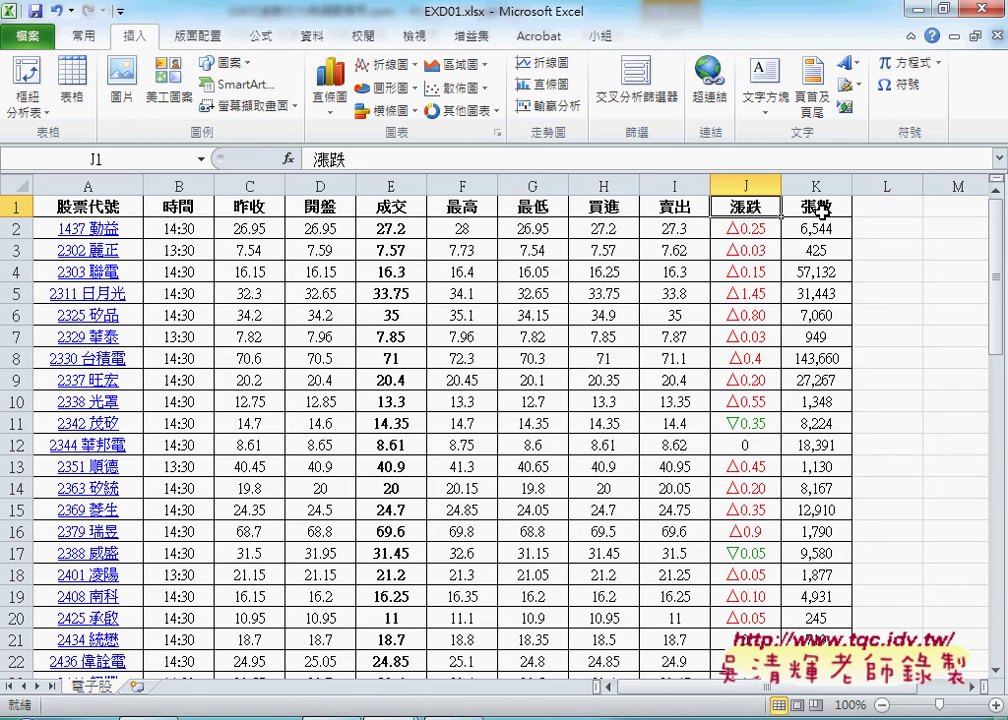
click(820, 210)
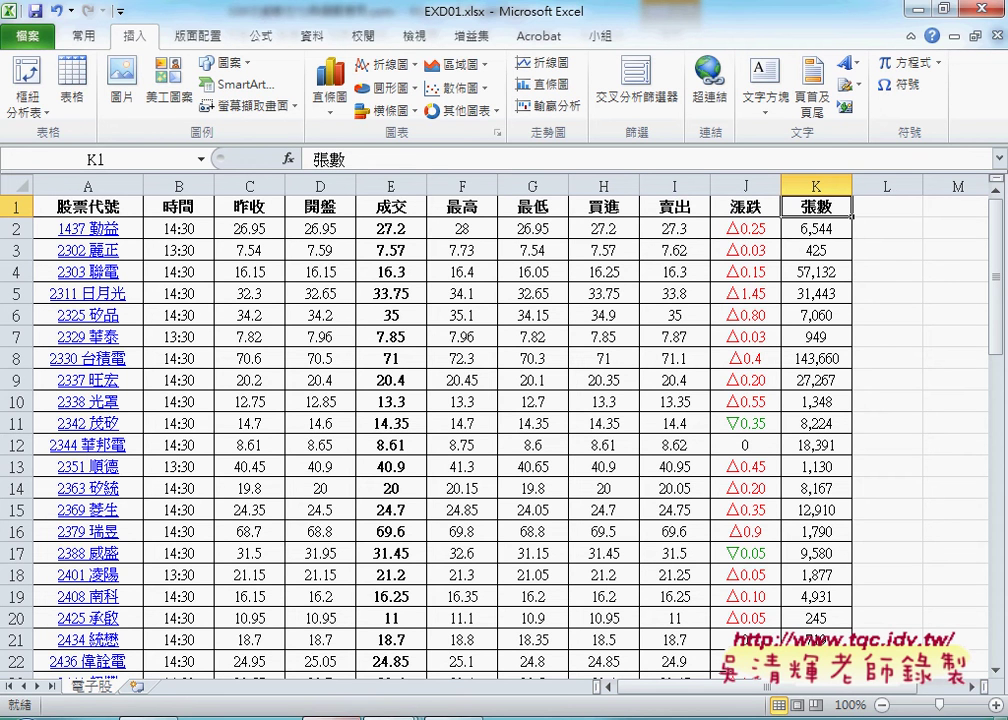
- Circle the moved 昨收/開盤 and 最高/最低 headers, then bring the PDF back
click(272, 500)
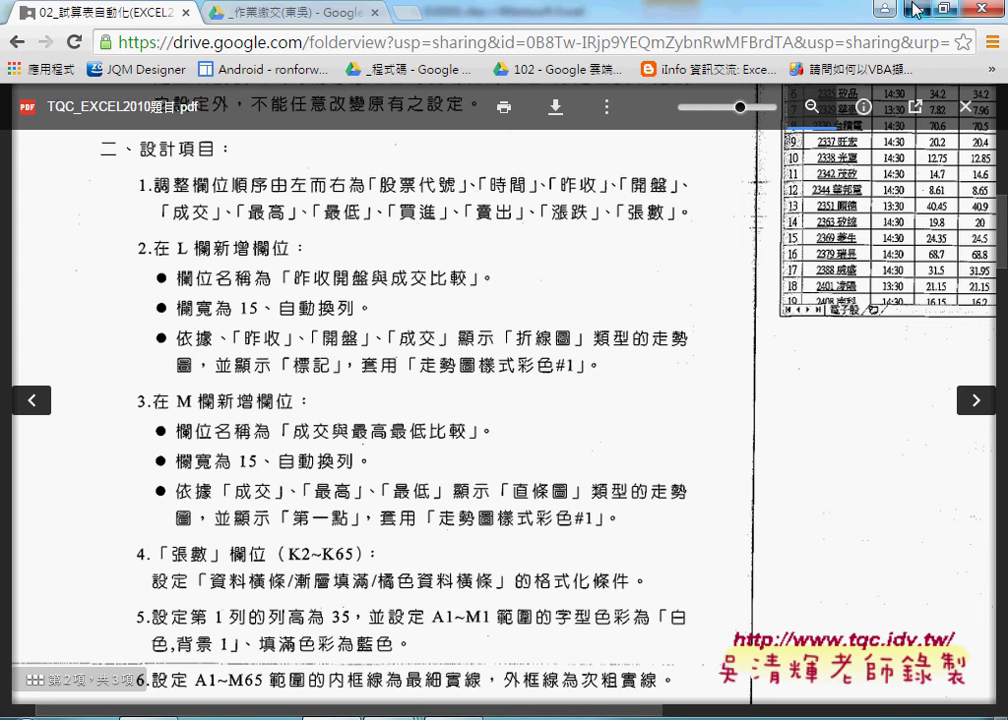
key(alt+Tab)
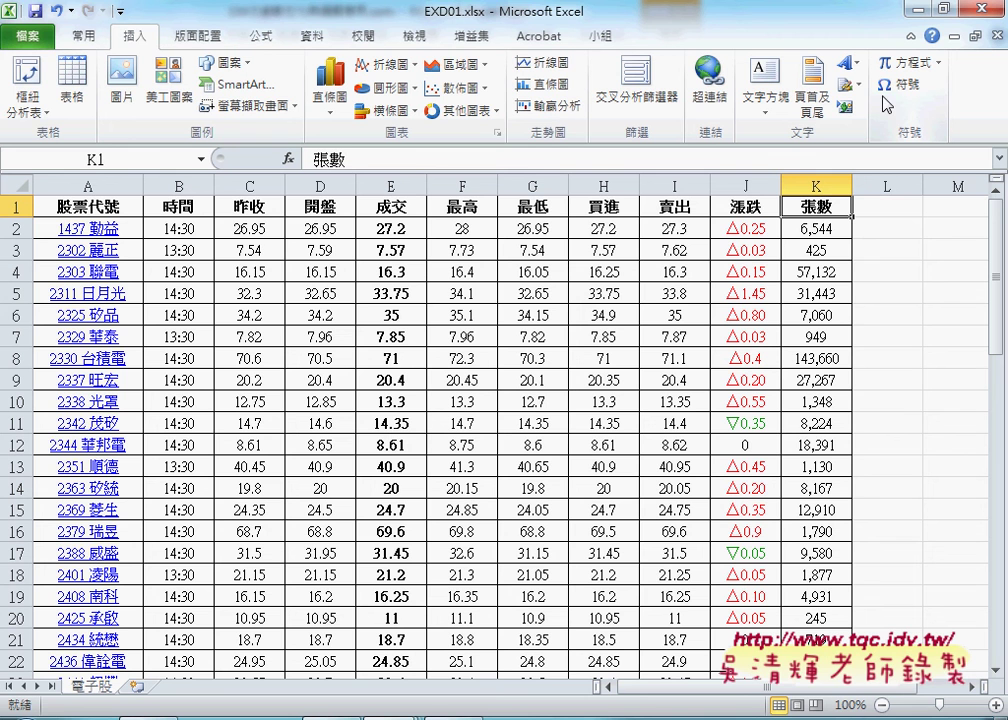
mouse_move(215, 190)
mouse_down()
mouse_move(289, 192)
mouse_move(214, 190)
mouse_up()
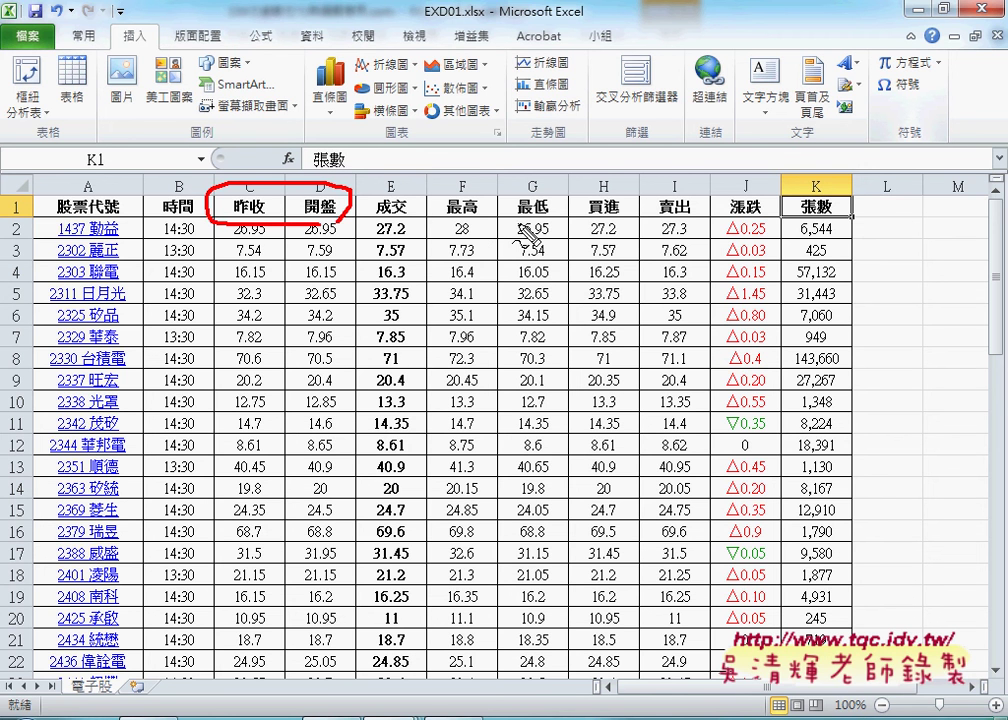
drag(460, 190, 445, 192)
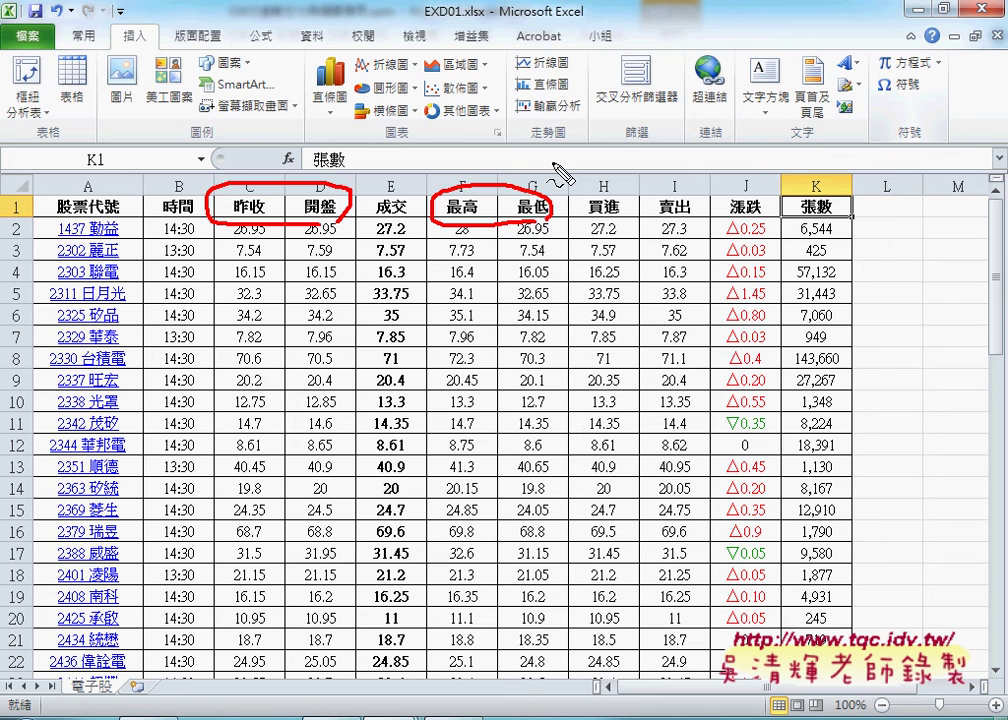
key(Escape)
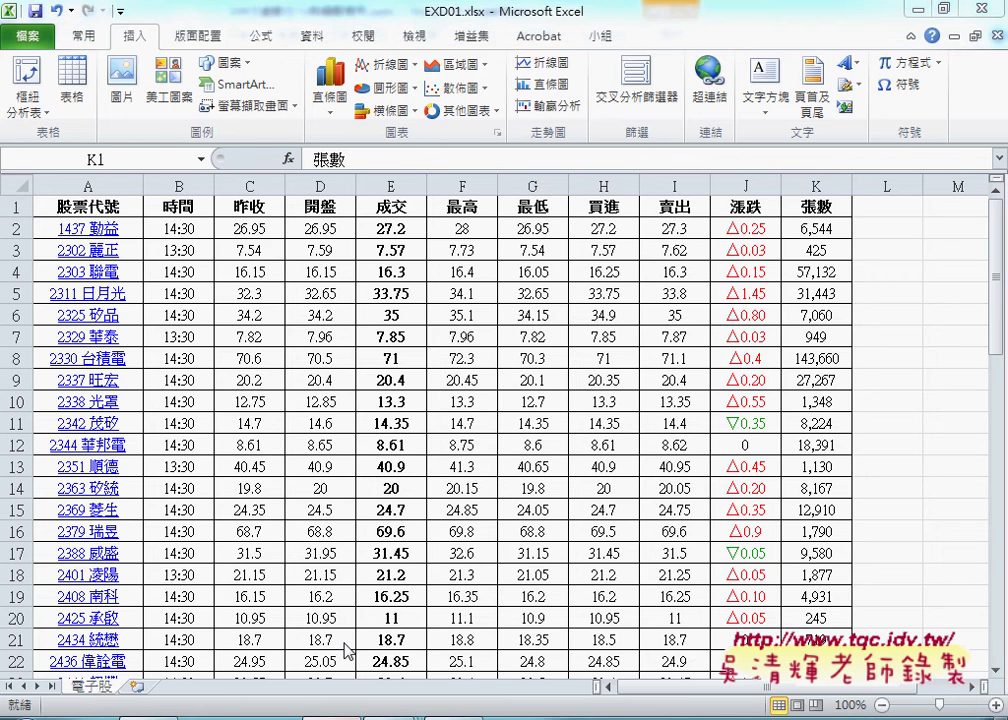
click(349, 715)
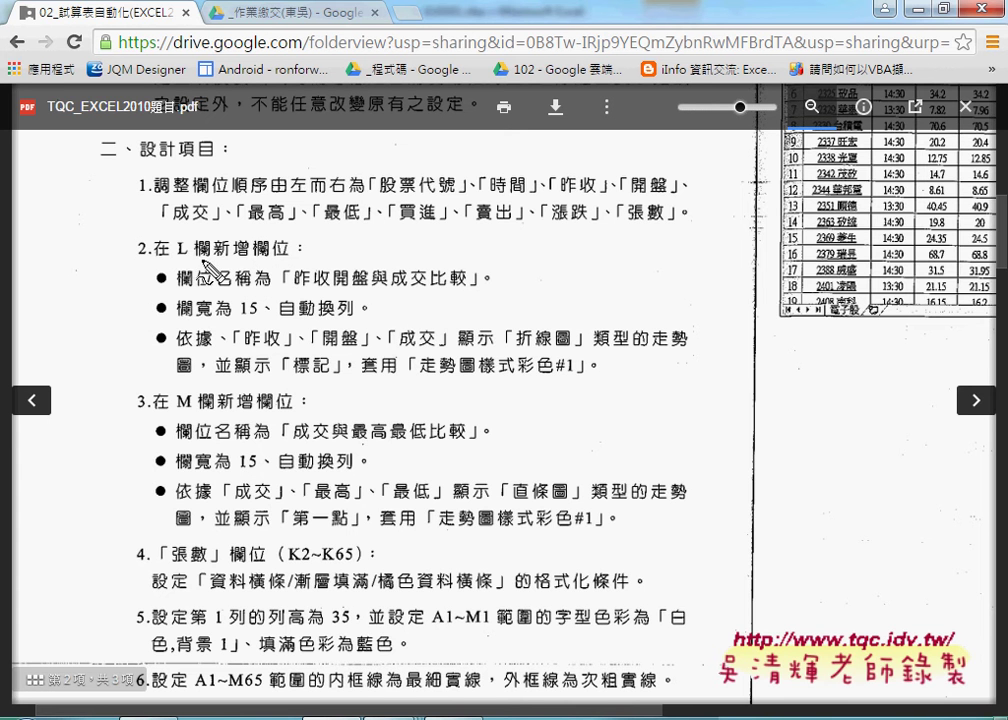
- Underline column L's requirements: name 昨收開盤與成交比較, width 15, 自動換列
drag(176, 258, 212, 258)
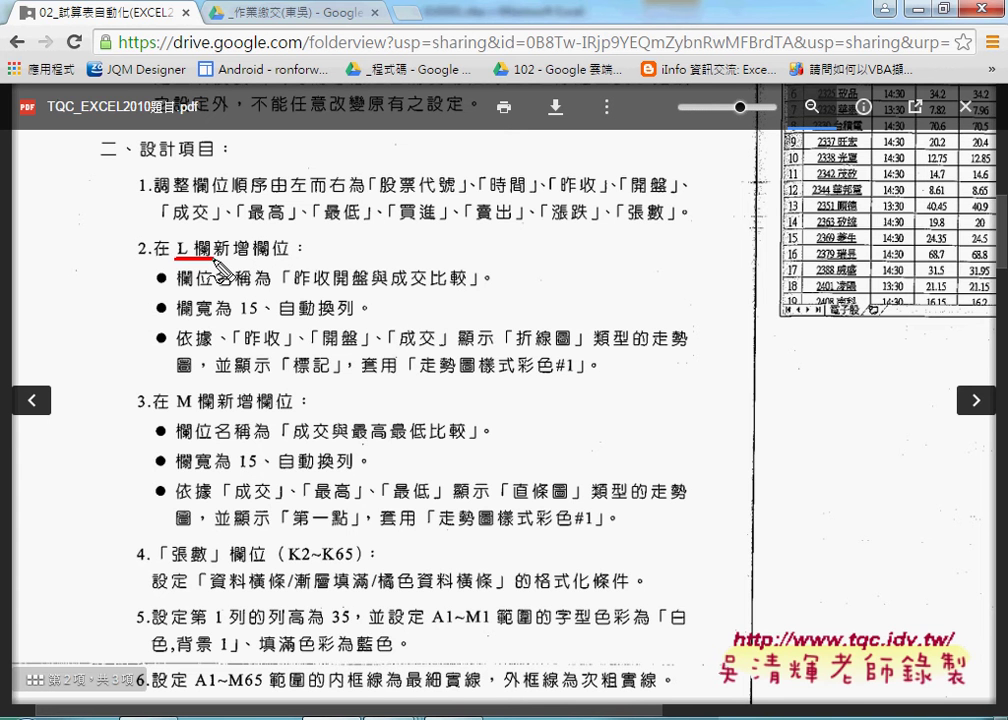
drag(295, 290, 462, 292)
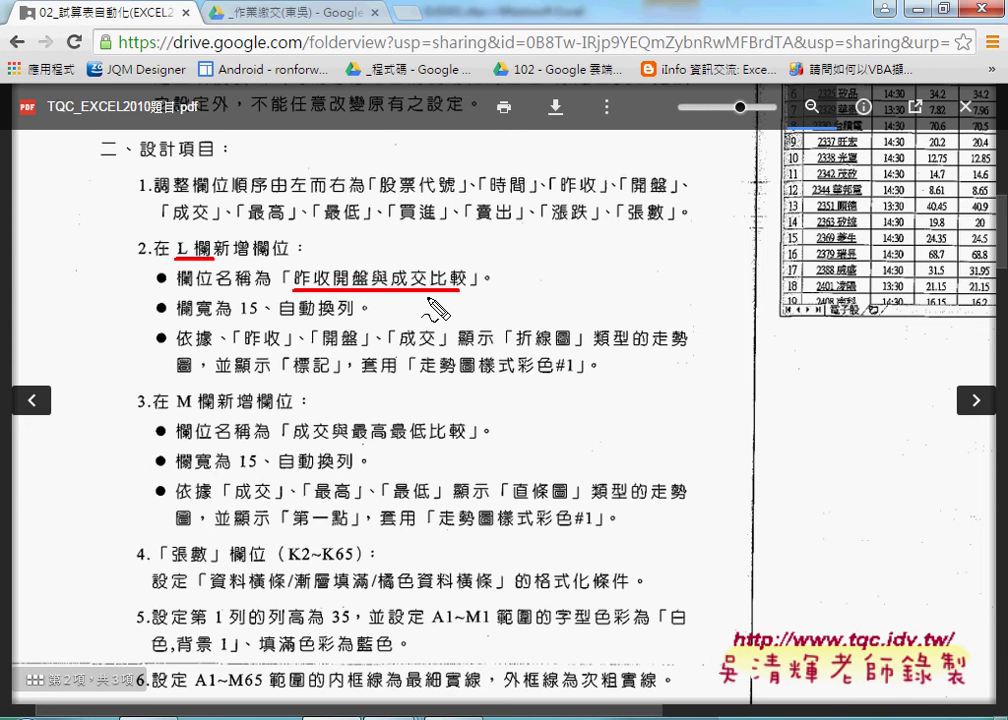
drag(258, 320, 204, 299)
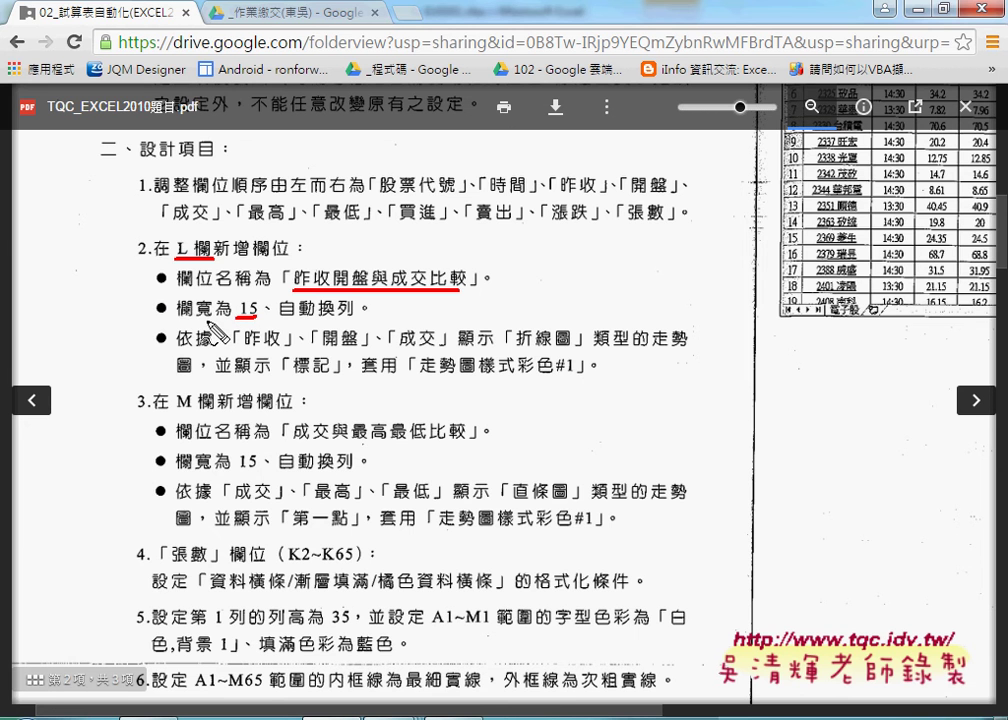
mouse_move(280, 320)
mouse_down()
mouse_move(352, 320)
mouse_move(410, 300)
mouse_up()
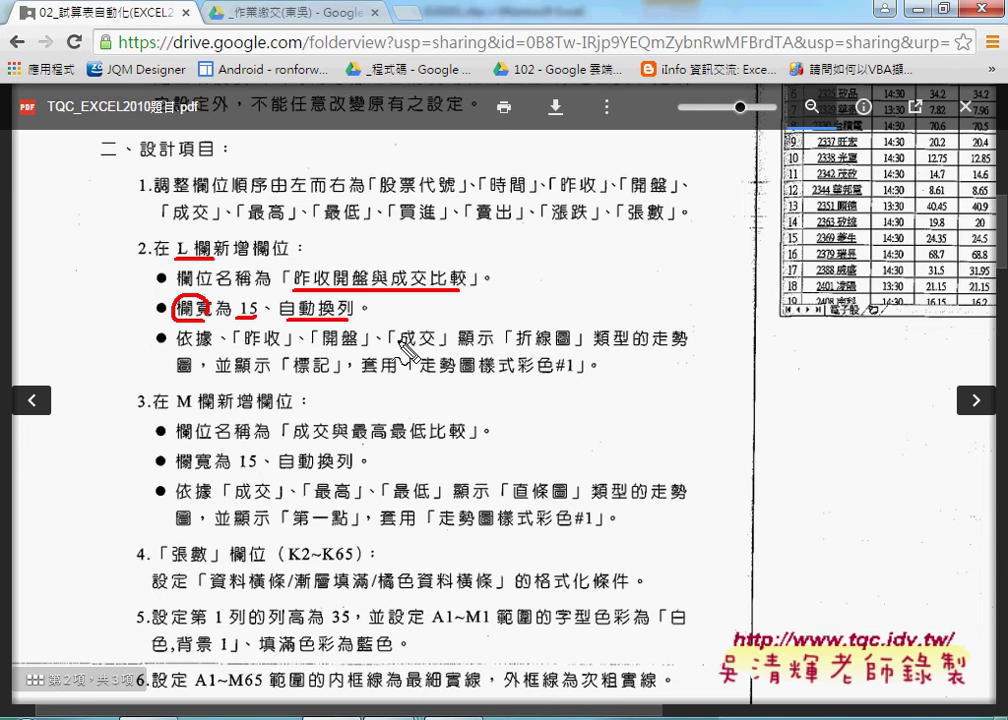
- Underline the 折線圖 sparkline, 標記 markers and 走勢圖樣式彩色#1 requirements, then return to Excel
drag(523, 353, 567, 354)
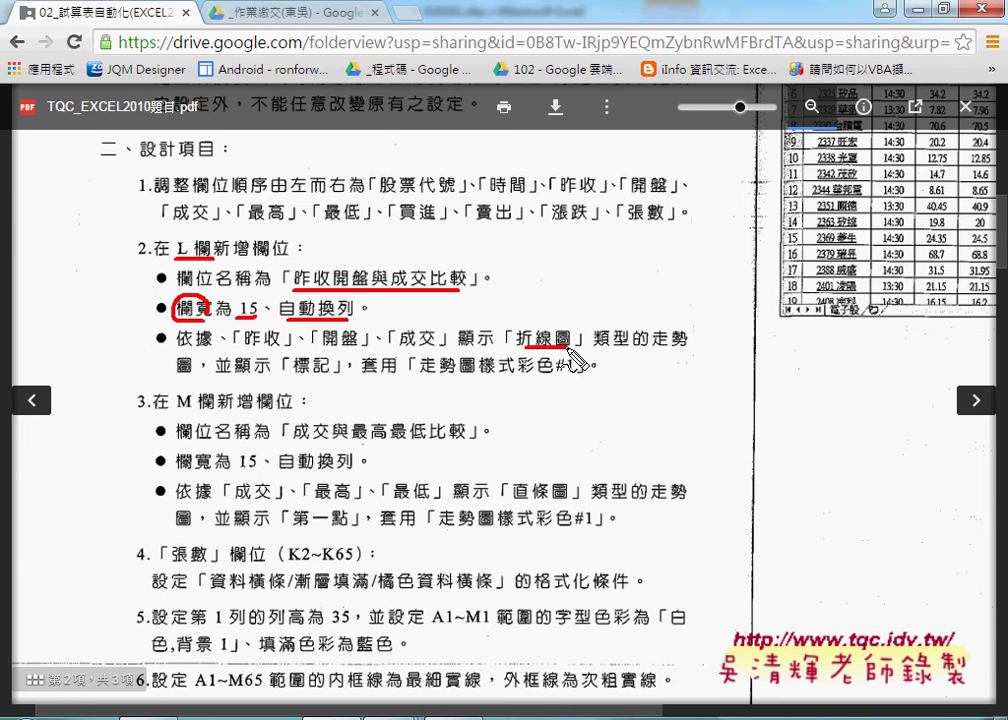
drag(655, 344, 693, 343)
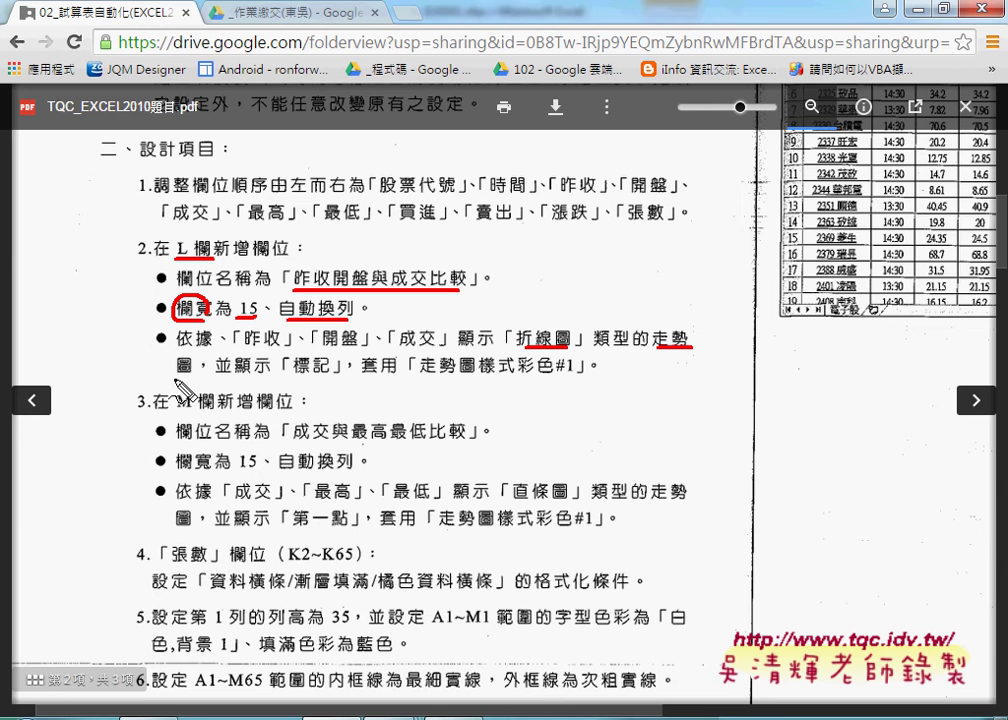
drag(177, 373, 193, 373)
drag(562, 295, 562, 302)
mouse_move(690, 345)
mouse_down()
mouse_move(563, 330)
mouse_move(576, 330)
mouse_up()
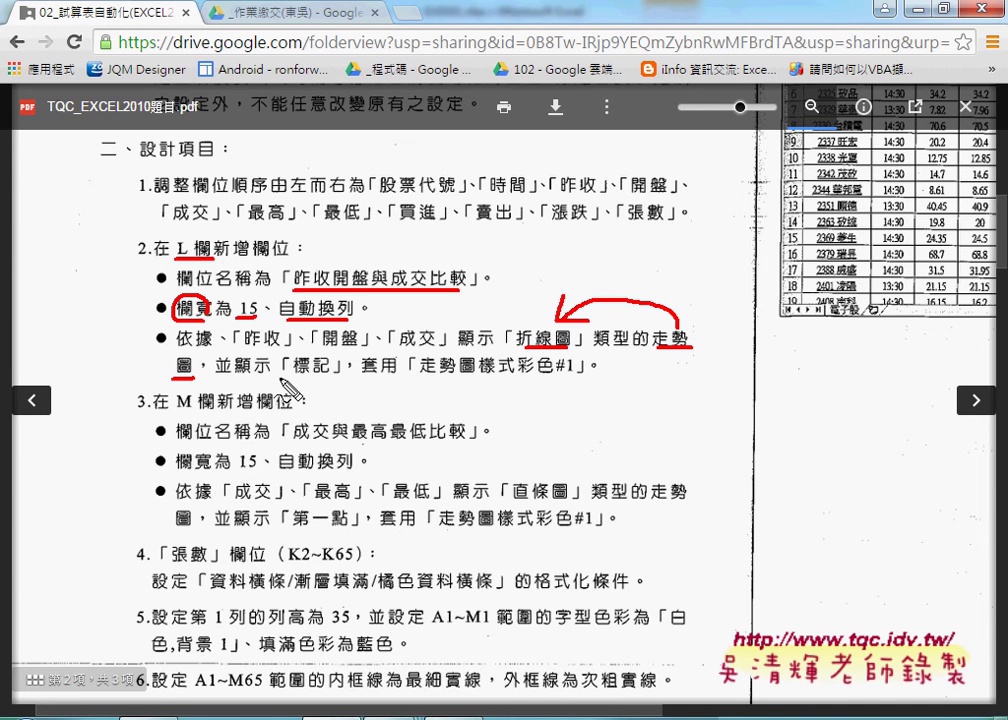
drag(296, 374, 329, 374)
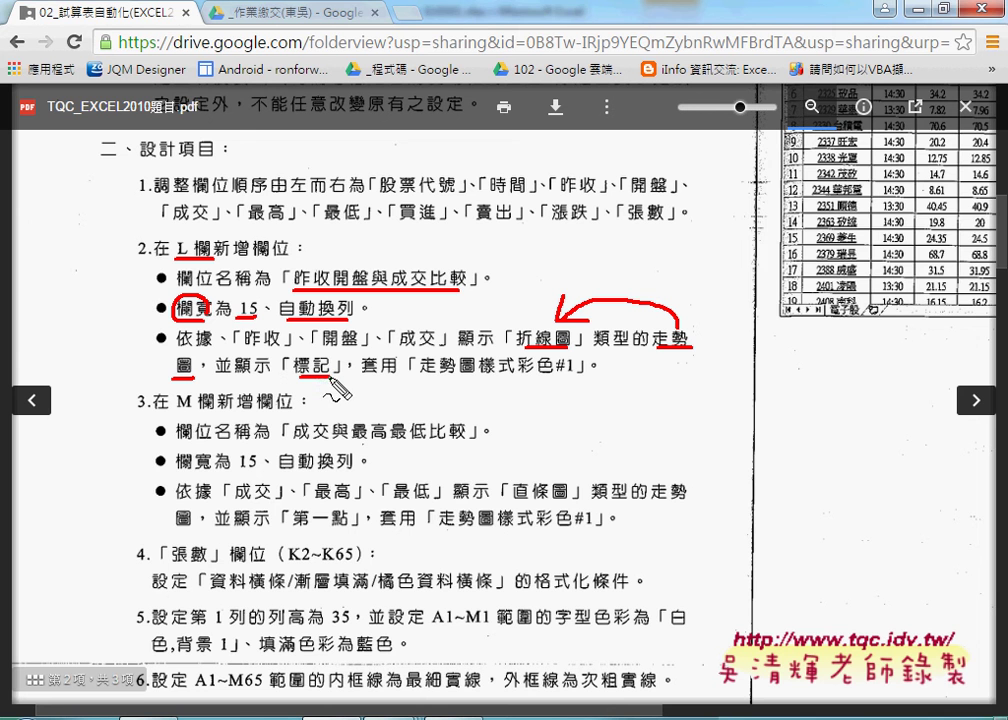
mouse_move(418, 378)
mouse_down()
mouse_move(554, 378)
mouse_move(570, 388)
mouse_up()
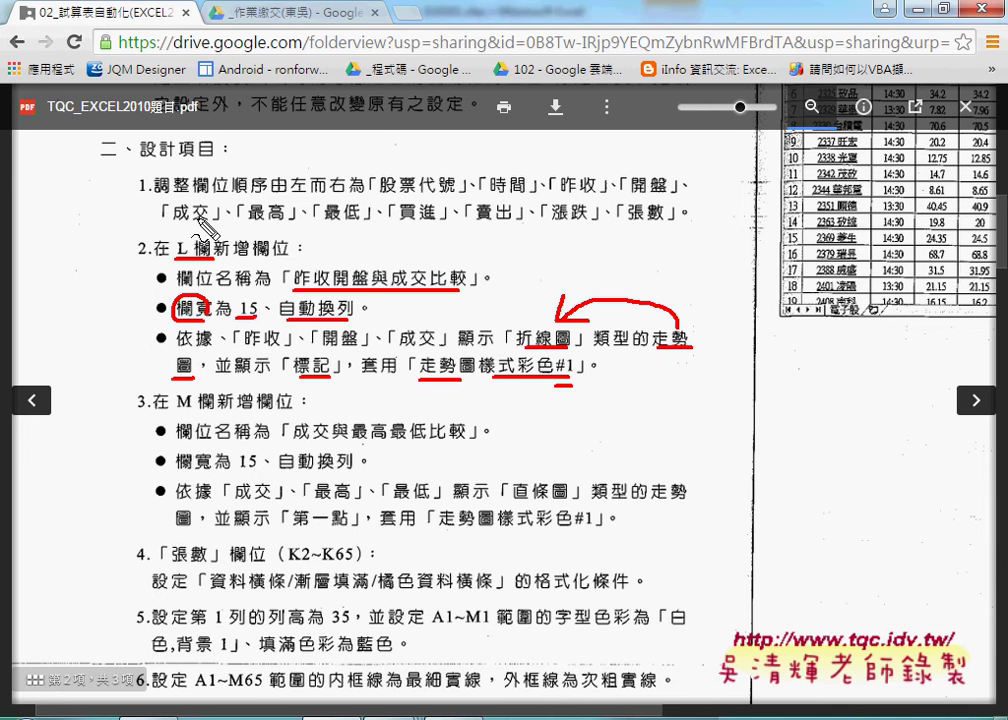
key(Escape)
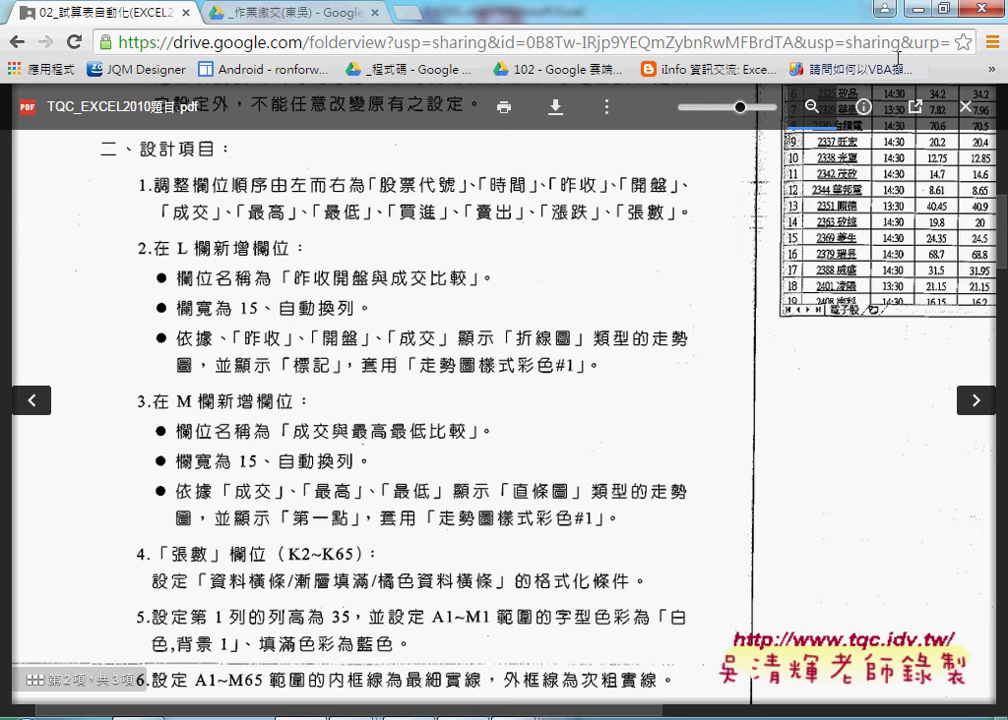
click(914, 10)
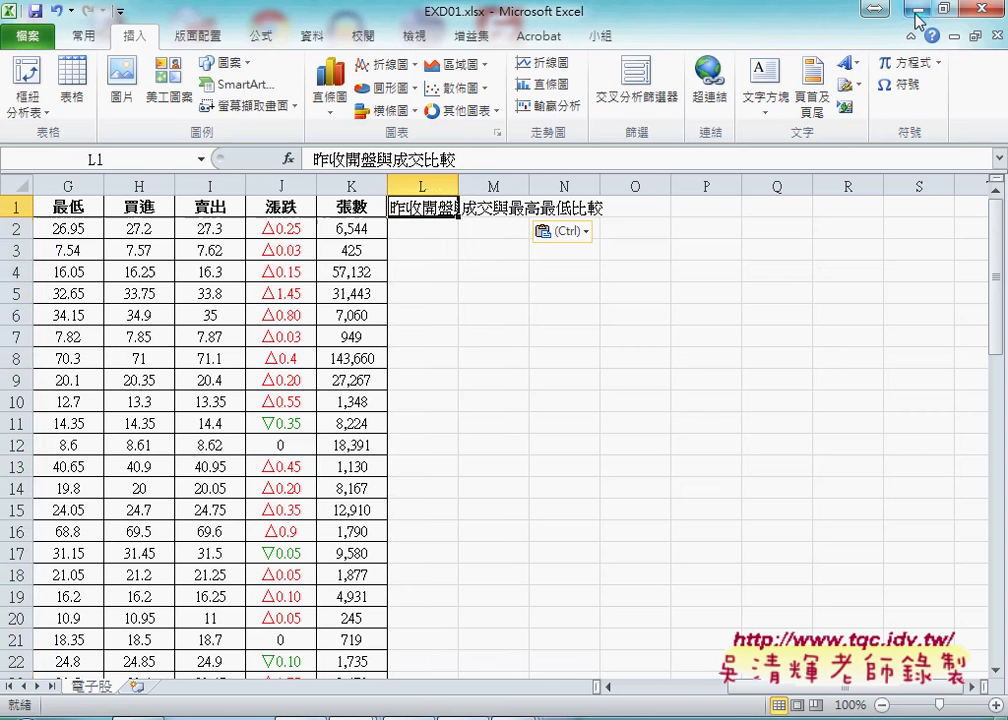
- Set the width of column L (昨收開盤與成交比較) to 15
click(425, 186)
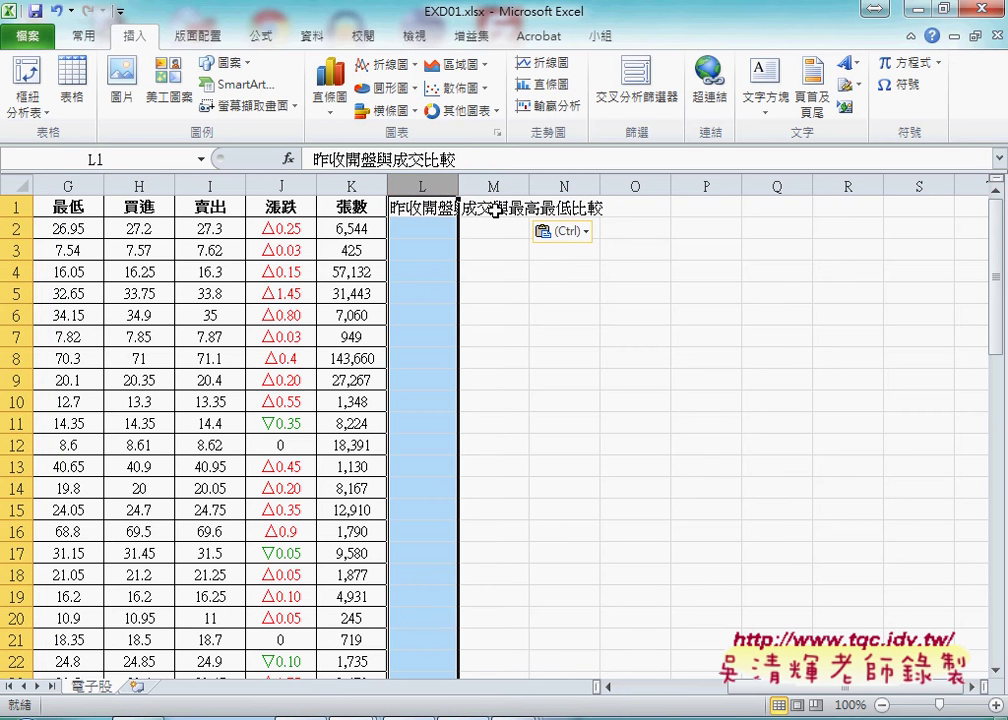
right_click(424, 230)
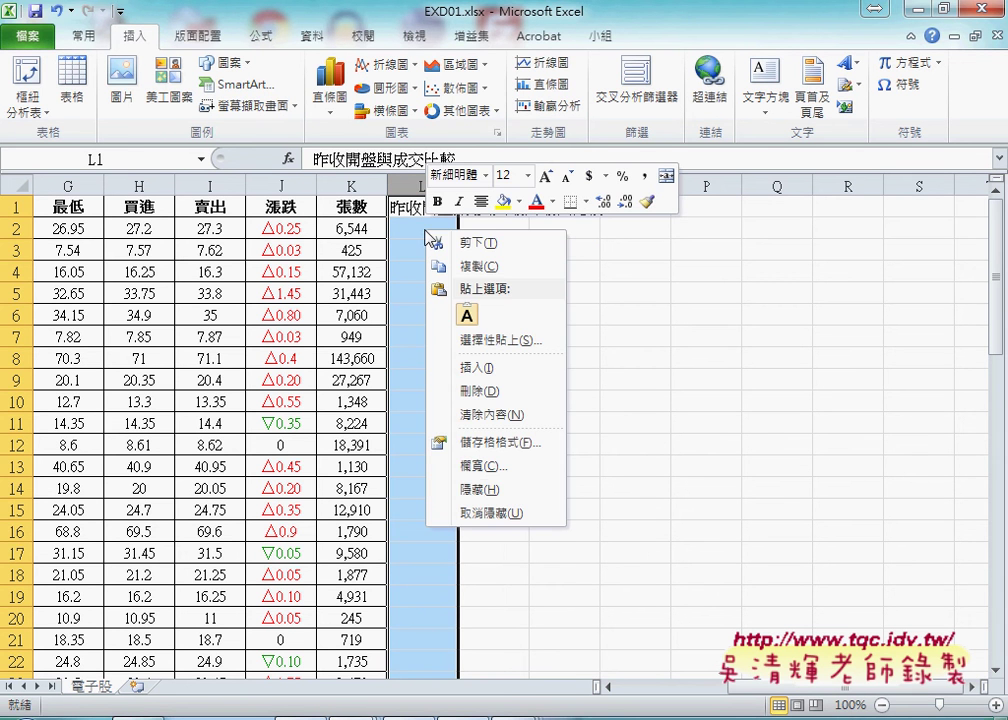
click(501, 466)
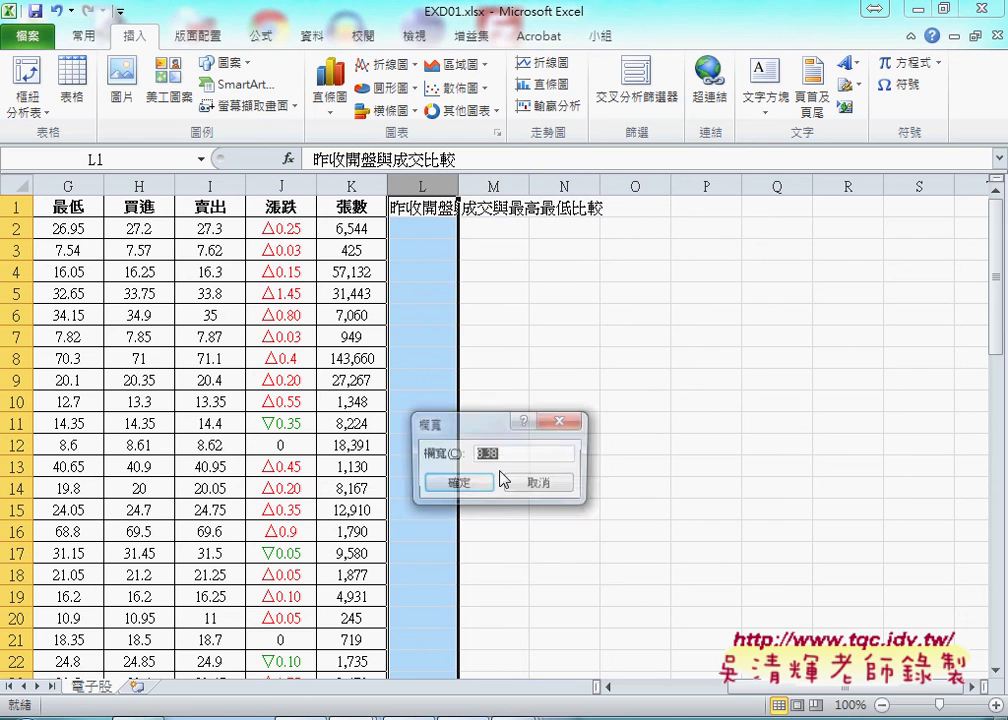
text(15)
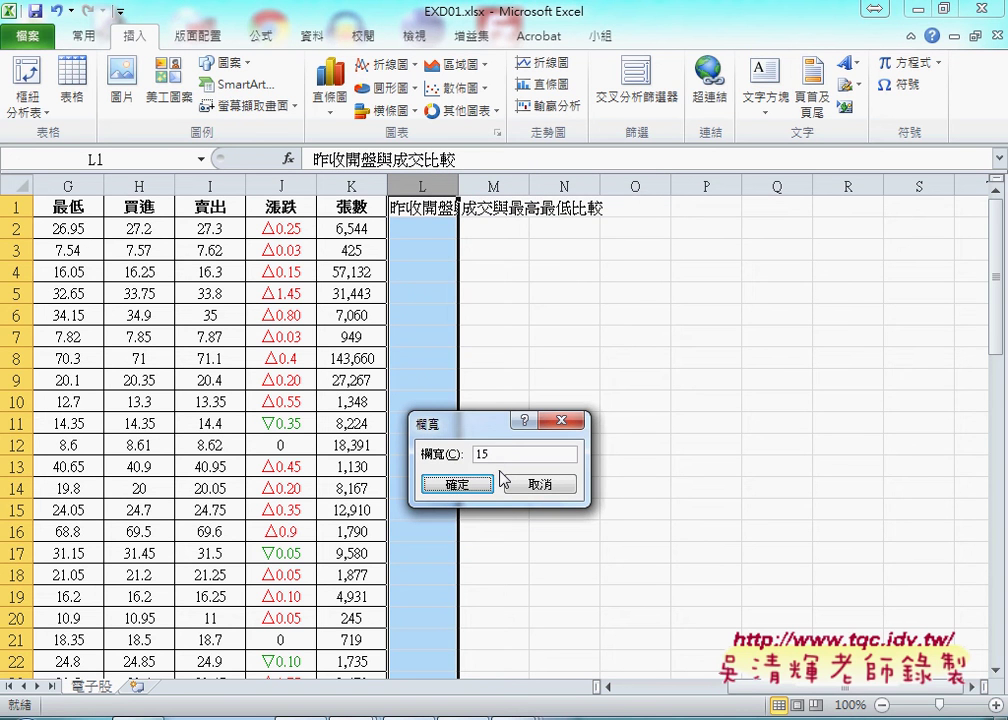
key(Return)
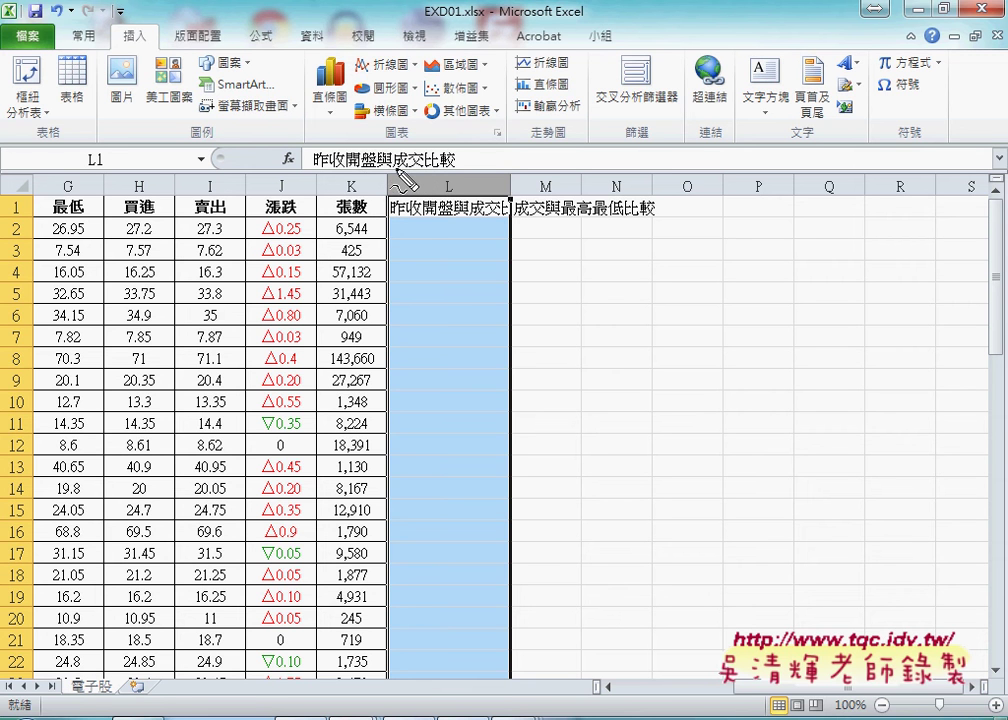
drag(395, 166, 455, 166)
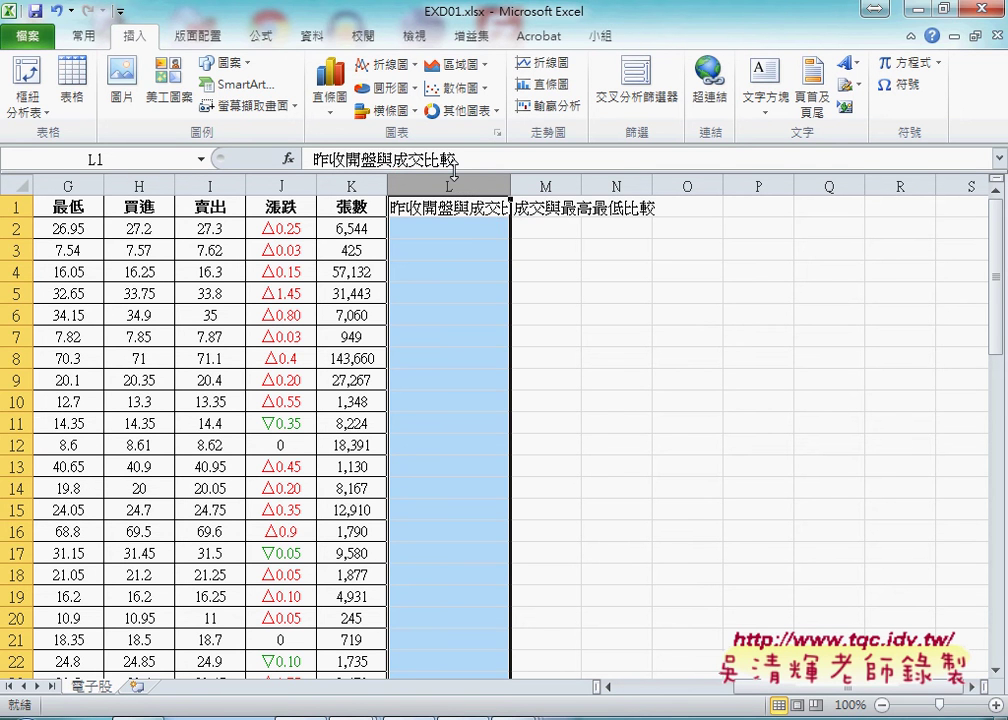
- Turn on 自動換列 (Wrap text) for the L1 header 昨收開盤與成交比較 via Format Cells
click(444, 206)
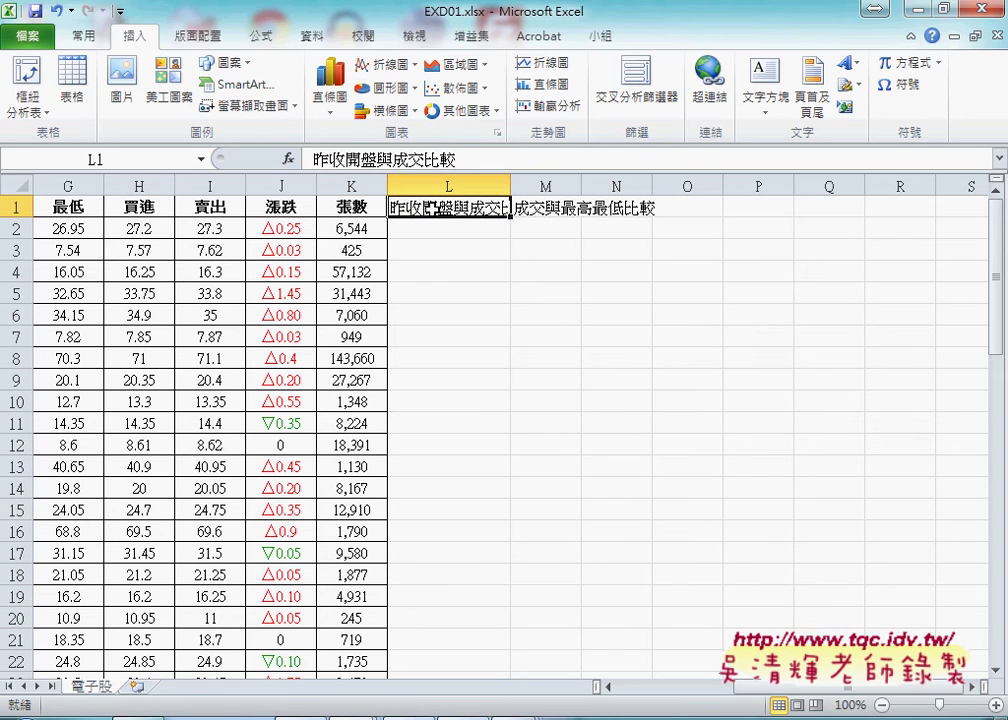
right_click(446, 208)
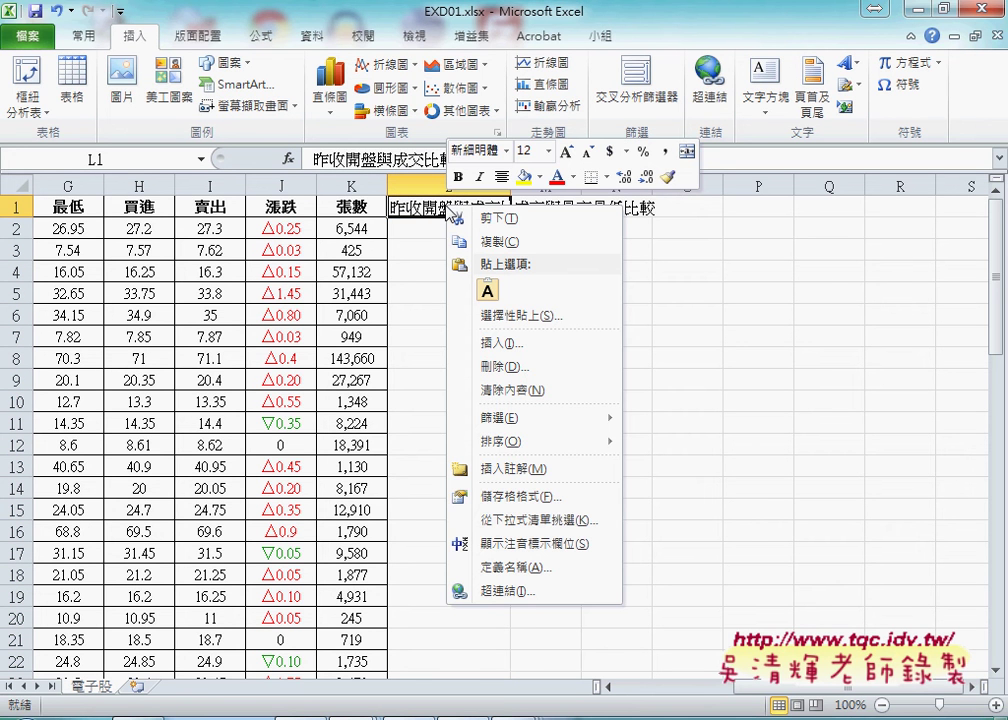
click(515, 496)
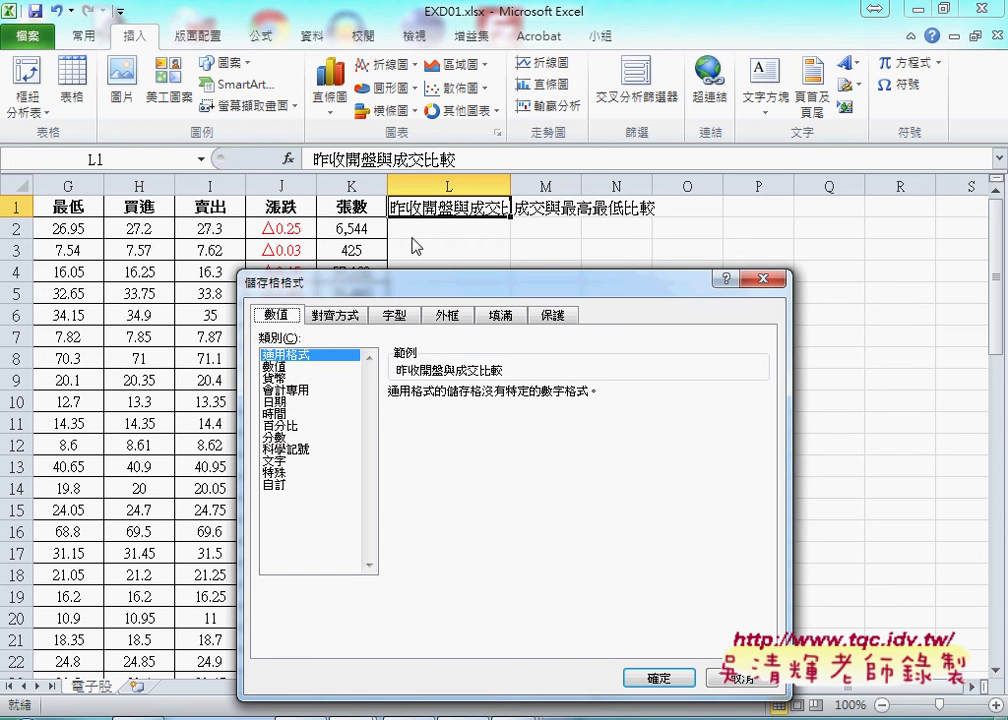
click(335, 318)
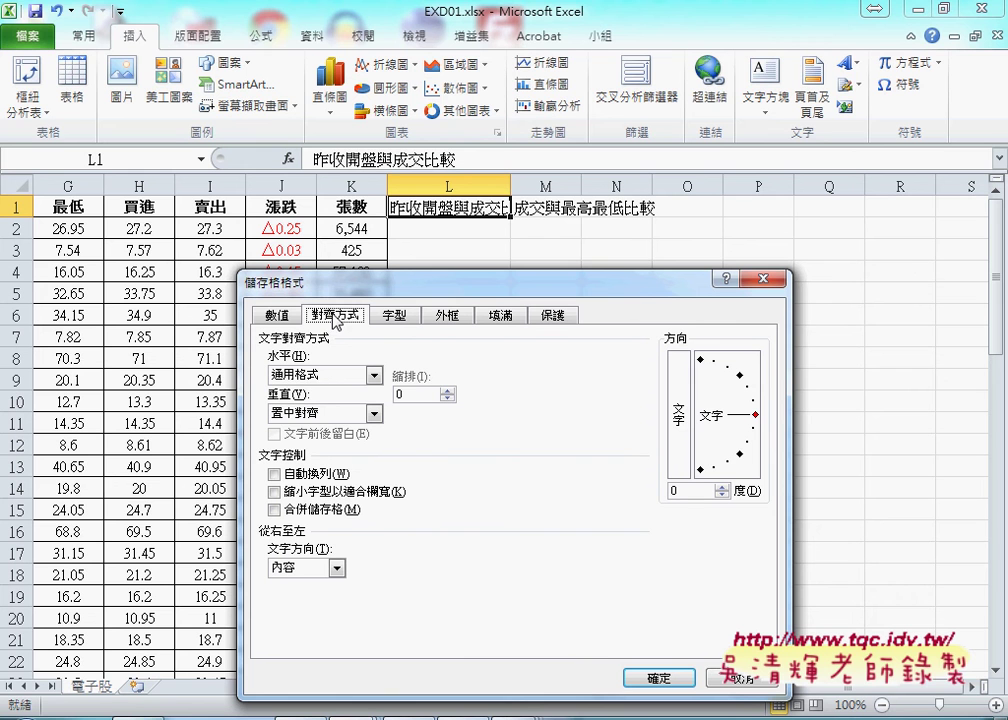
click(275, 474)
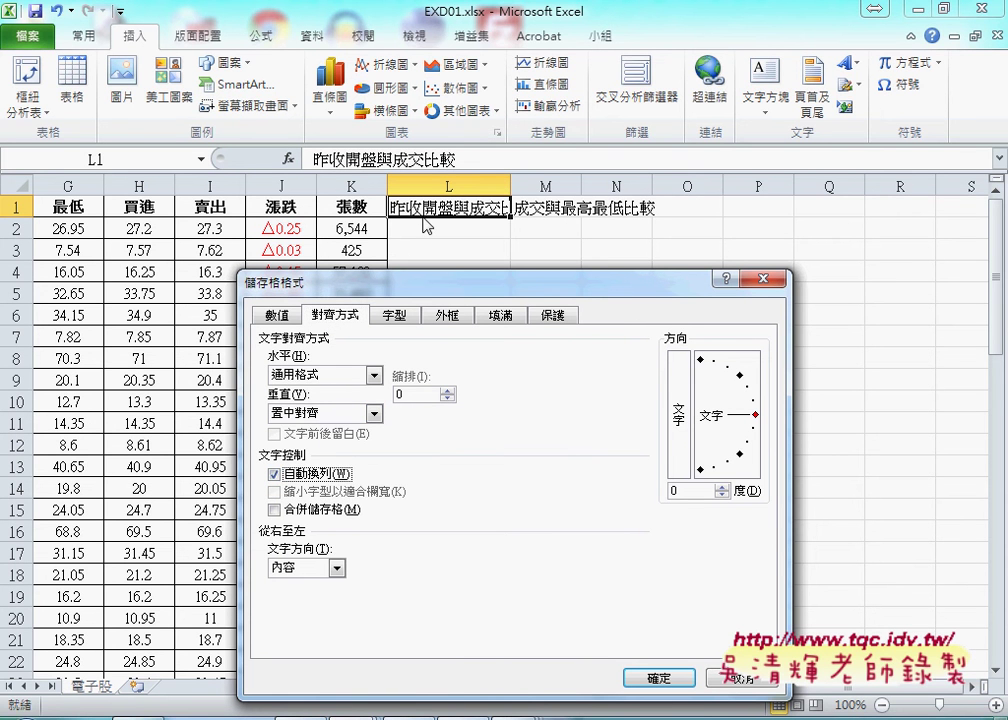
click(660, 678)
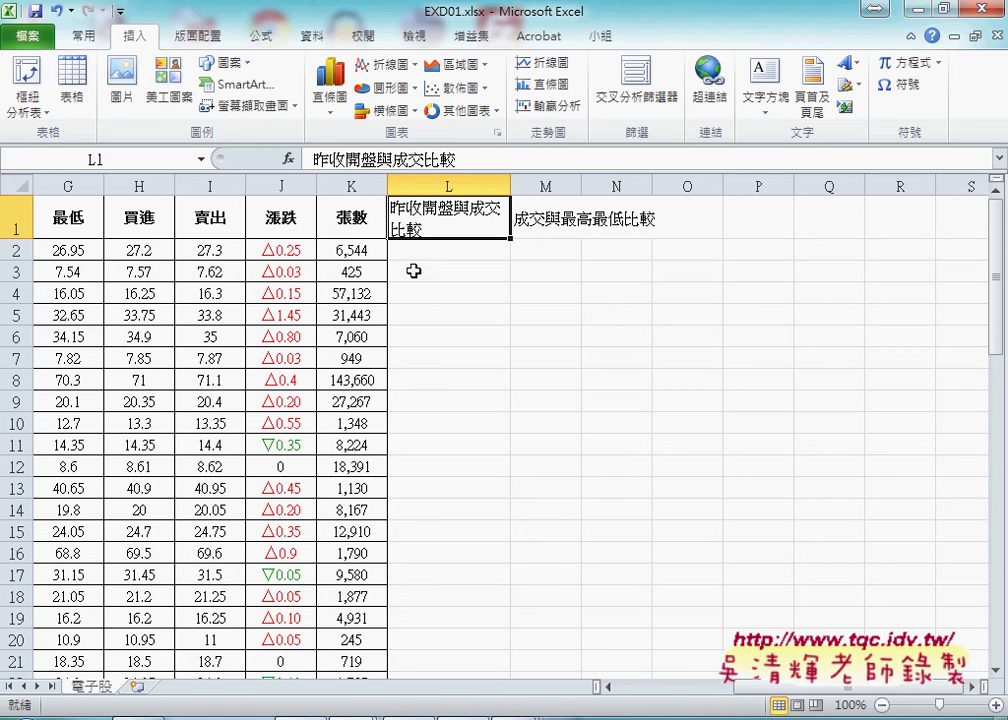
click(317, 620)
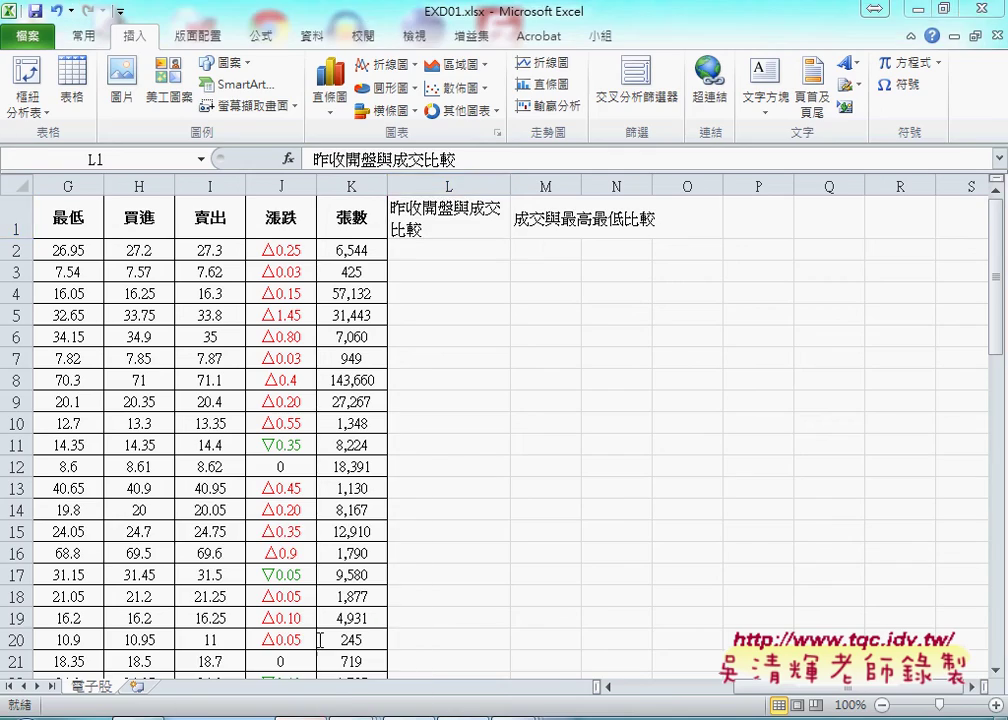
- Pan the PDF to the 參考結果 table to compare the finished column L
scroll(604, 477, up, 1)
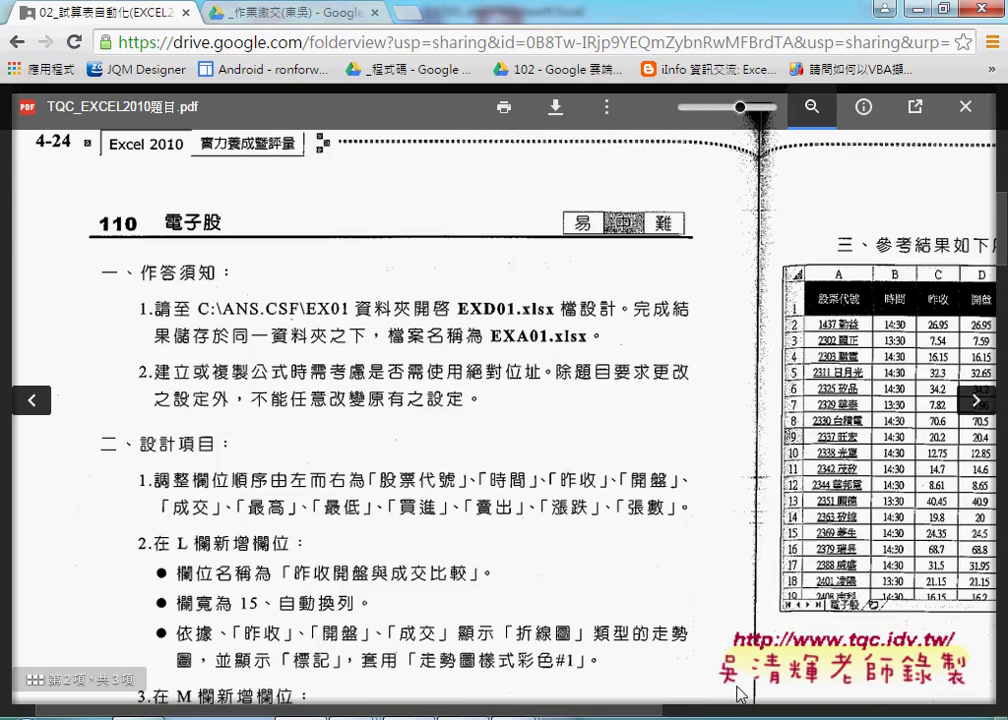
drag(612, 713, 866, 713)
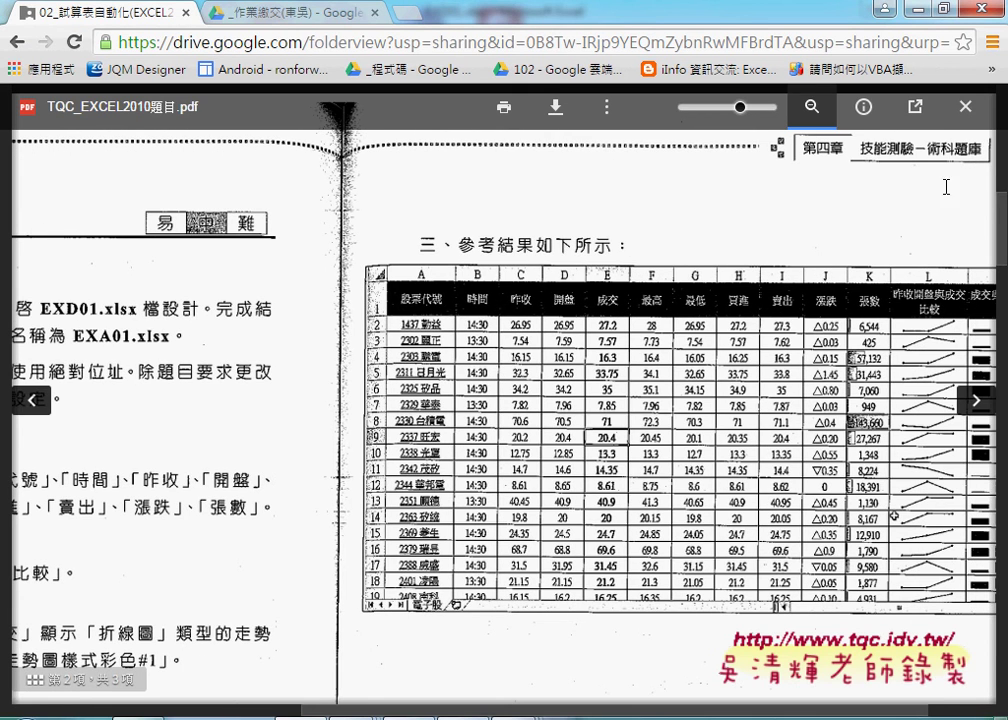
click(914, 11)
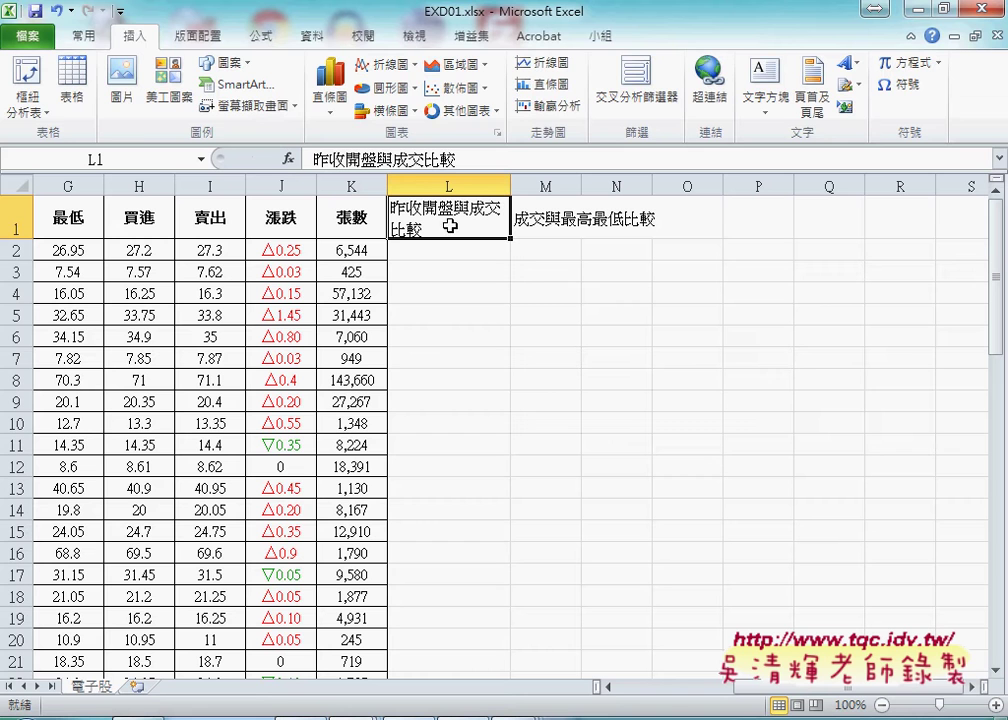
- Center-align the L1 header and review column L's Format Cells alignment settings
click(84, 36)
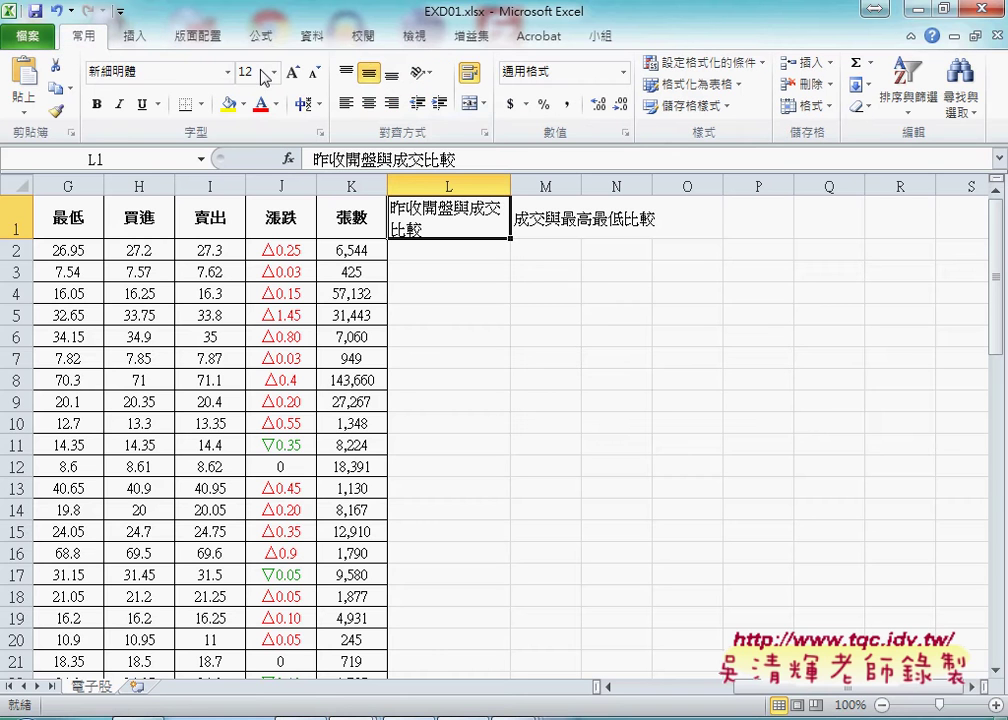
click(376, 112)
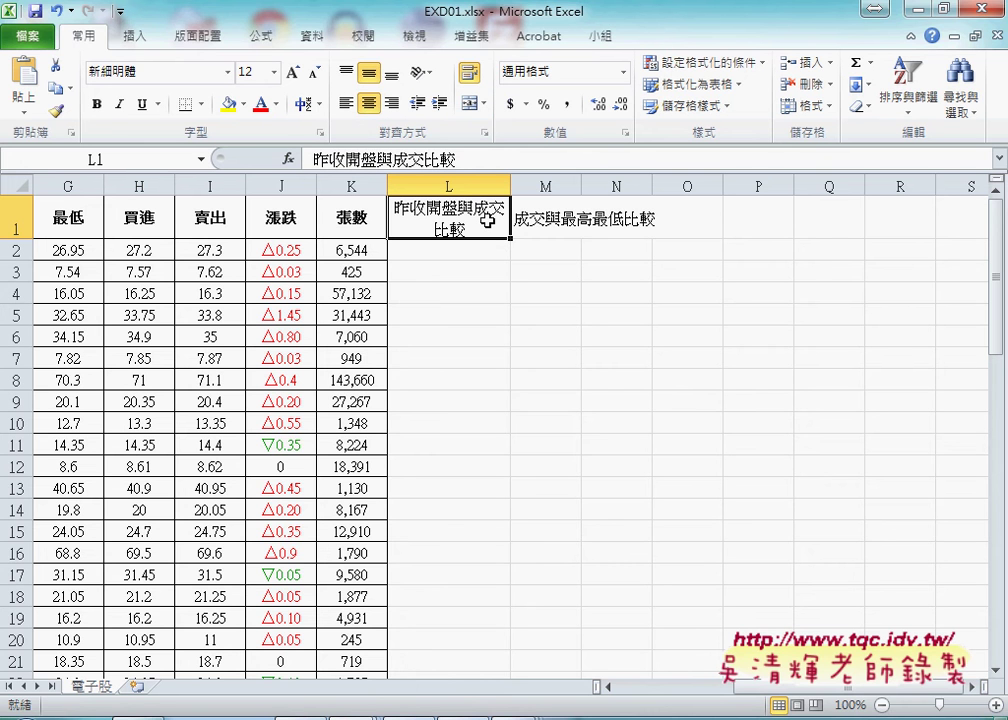
mouse_move(378, 705)
click(450, 186)
right_click(454, 264)
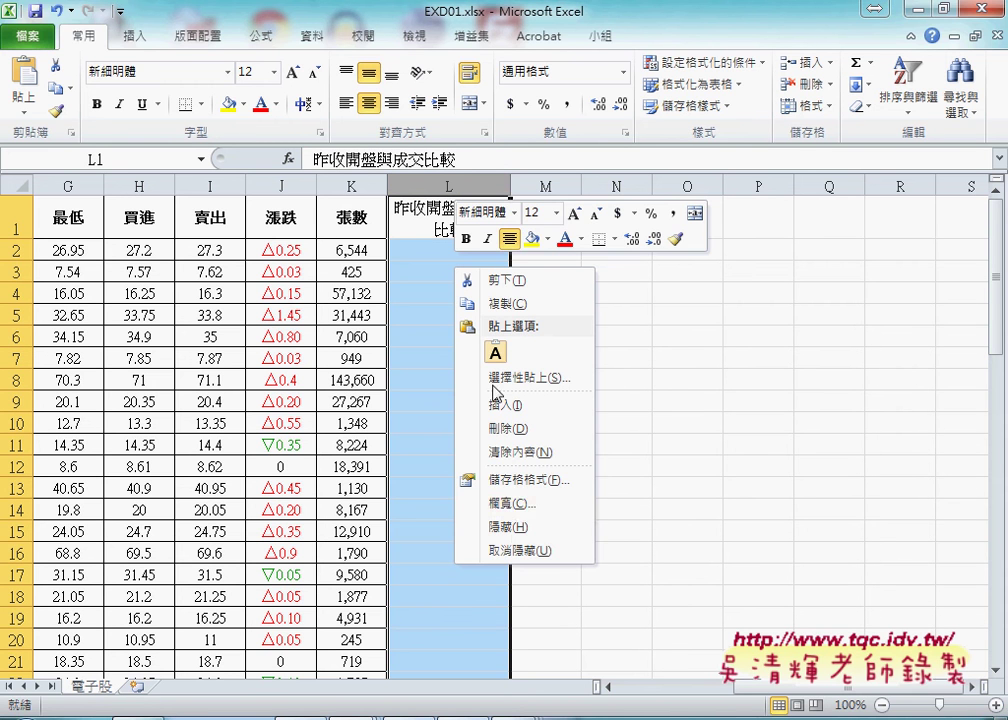
click(519, 484)
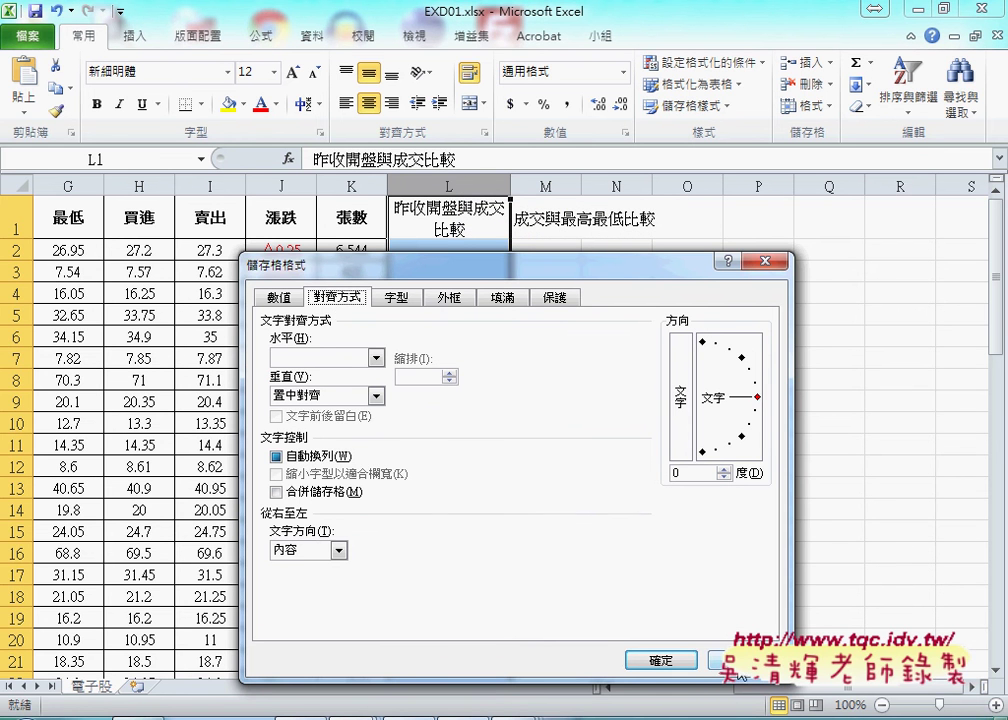
click(648, 660)
click(449, 714)
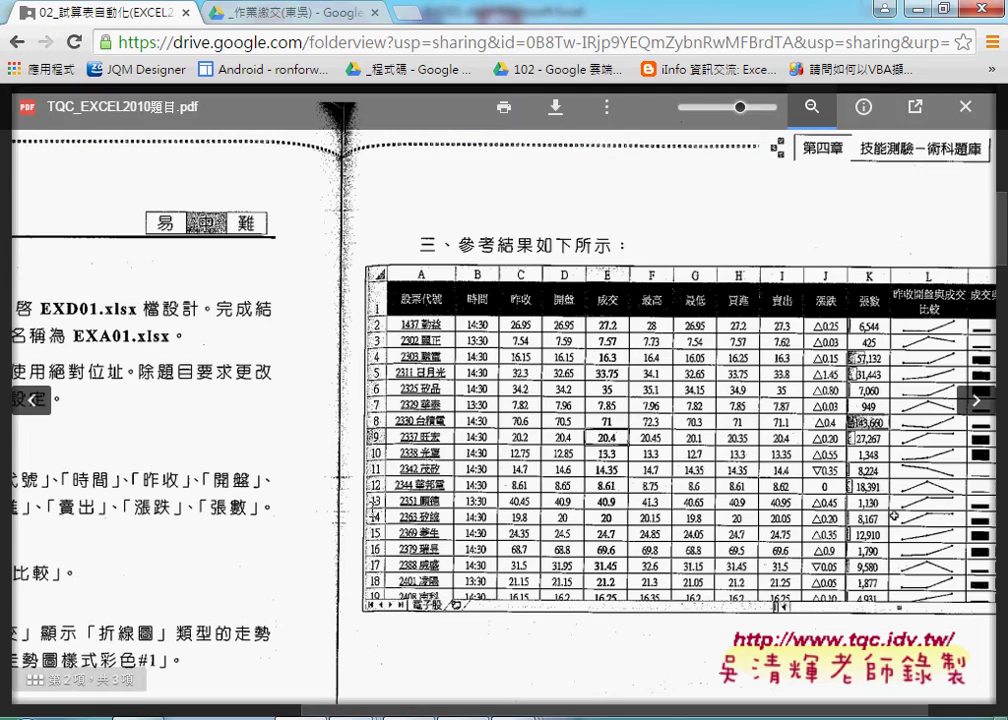
- Scroll through the PDF's design items covering columns L and M
drag(449, 712, 216, 702)
scroll(315, 679, down, 4)
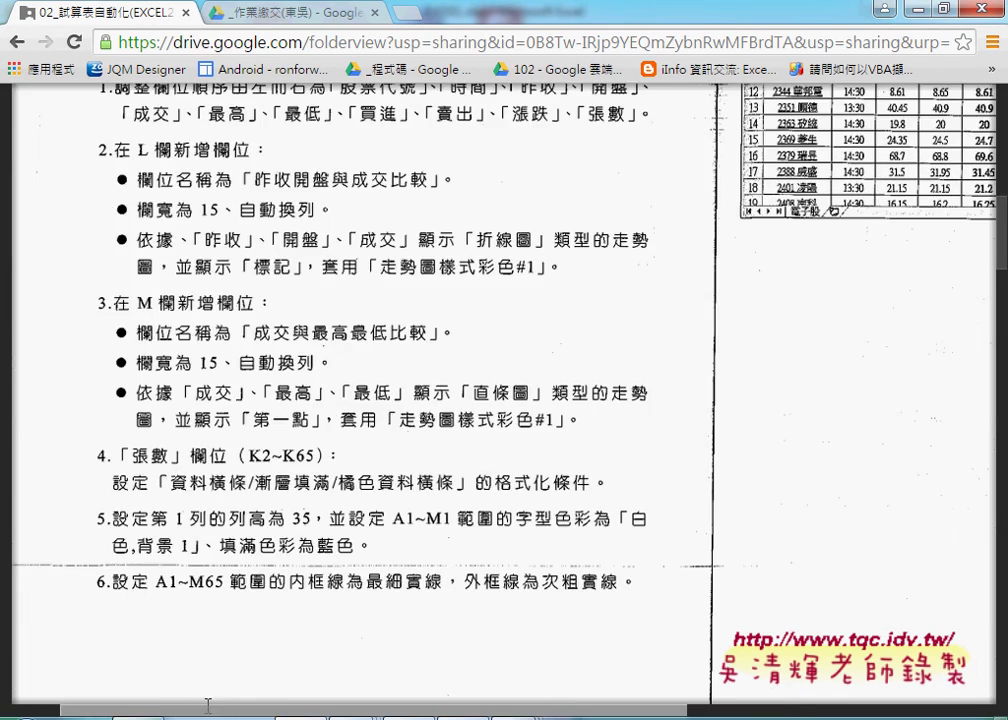
scroll(171, 259, up, 1)
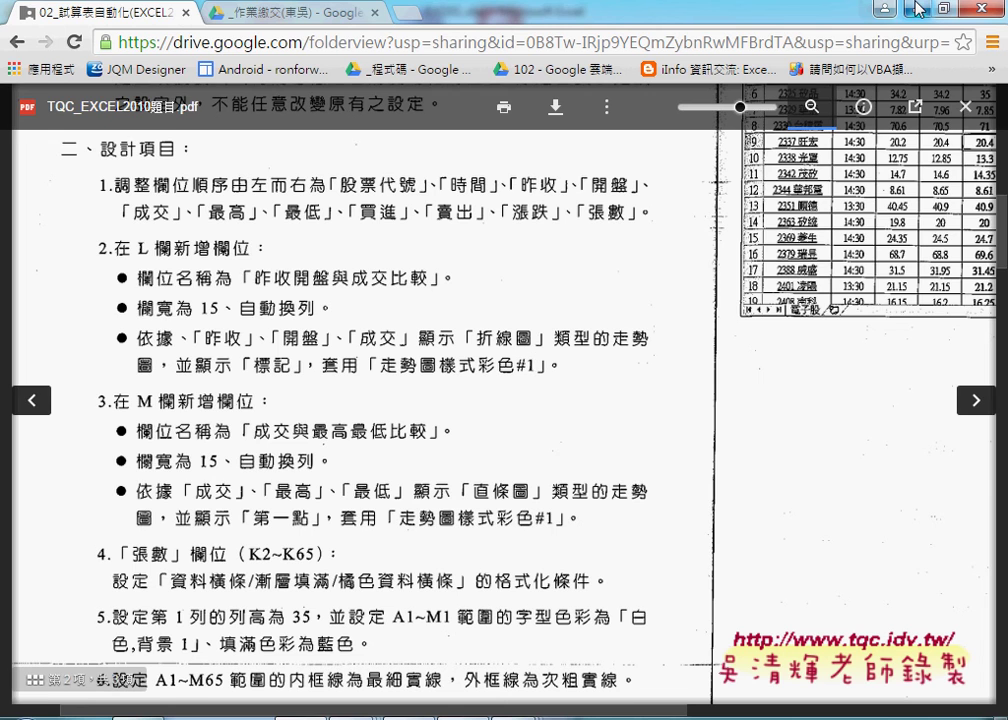
key(alt+Tab)
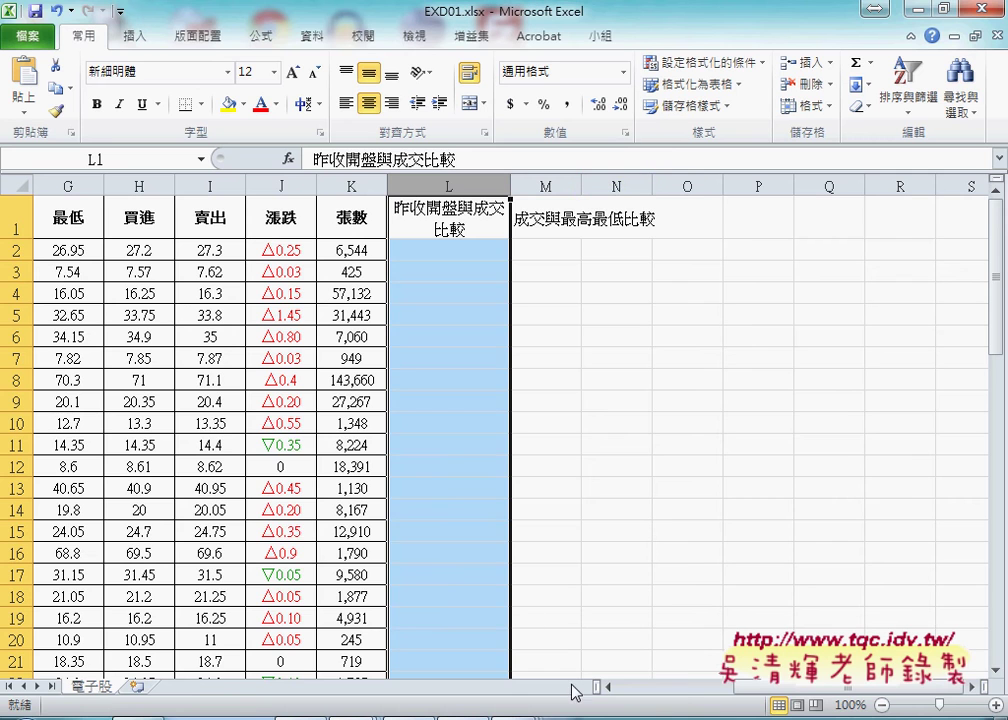
- Select C2:E2 (昨收, 開盤, 成交) and start a Line sparkline from the Insert tab
scroll(676, 693, left, 2)
drag(676, 693, 632, 697)
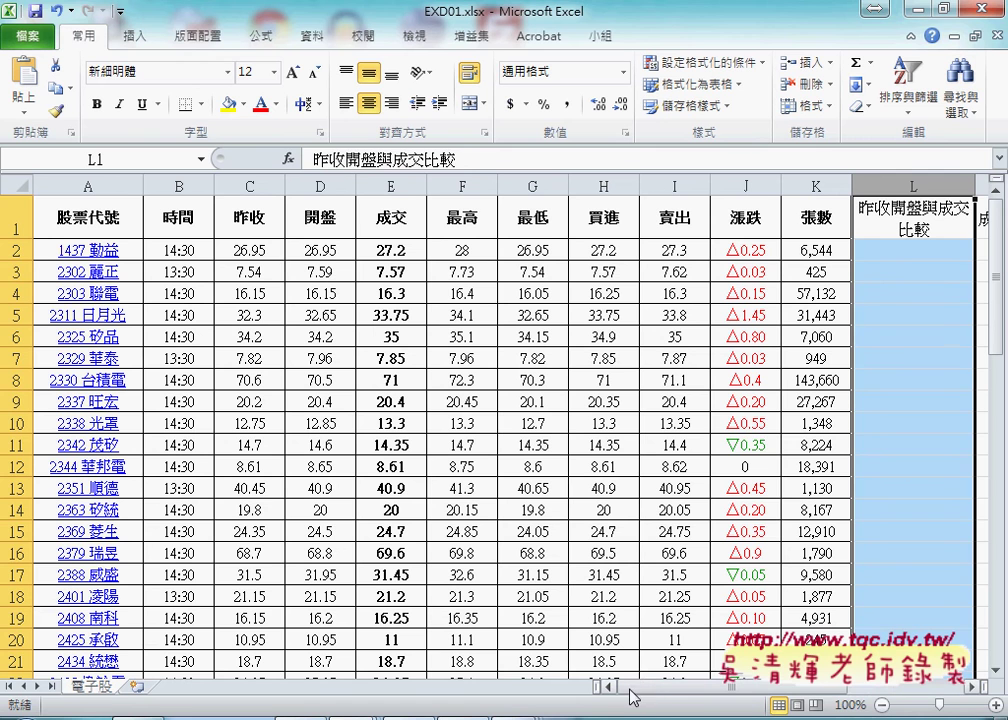
click(255, 250)
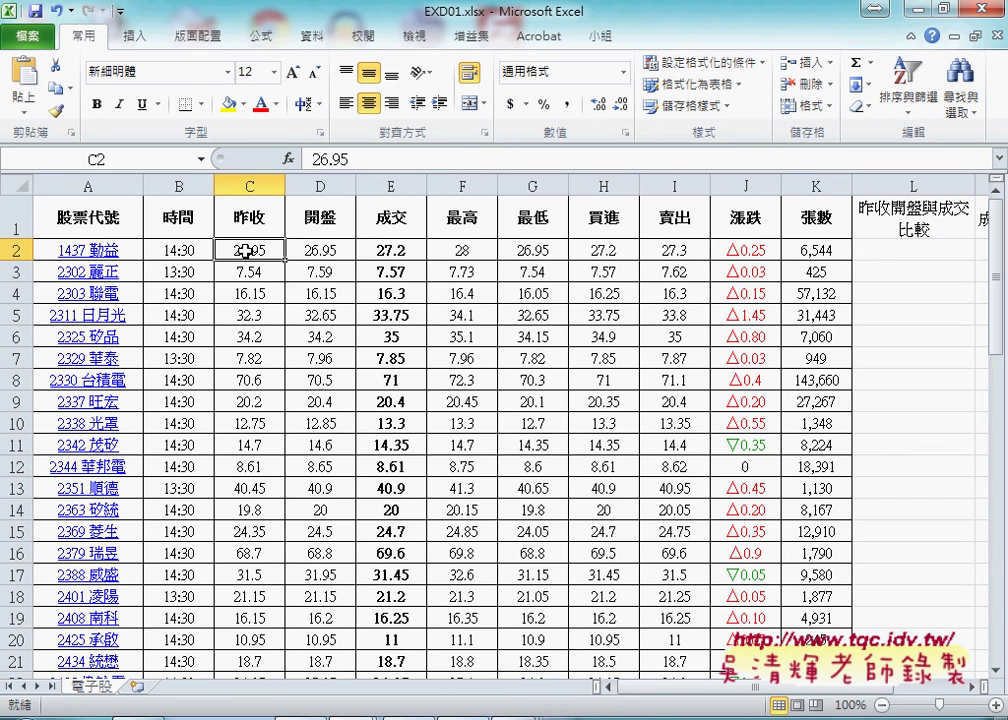
drag(273, 250, 392, 250)
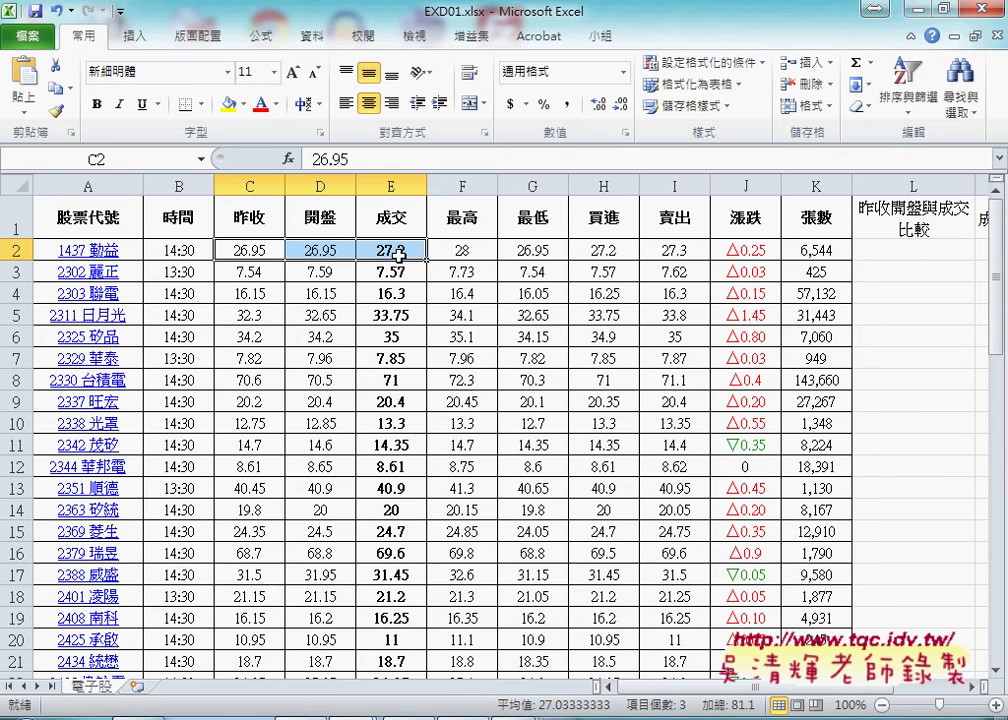
drag(252, 252, 400, 253)
click(146, 40)
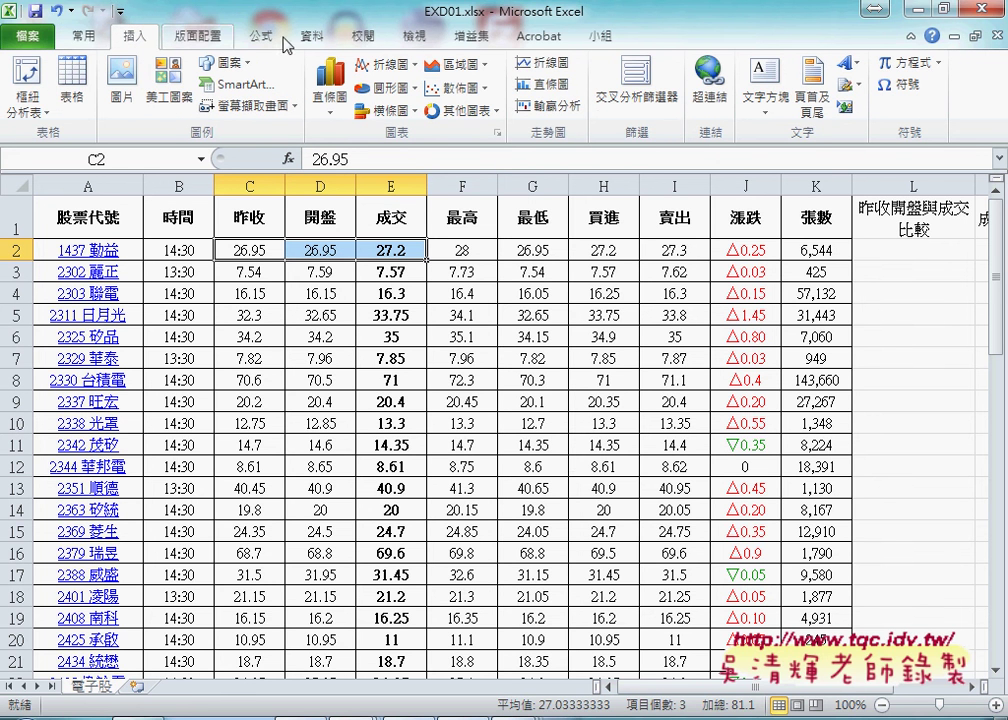
click(563, 73)
drag(150, 20, 160, 22)
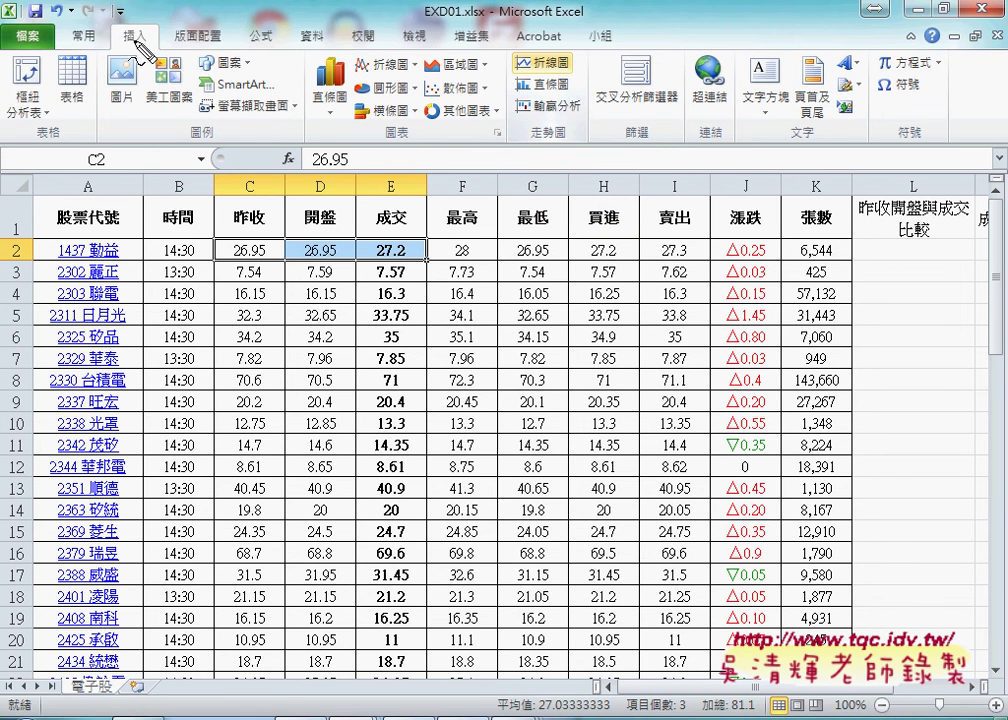
drag(566, 52, 560, 50)
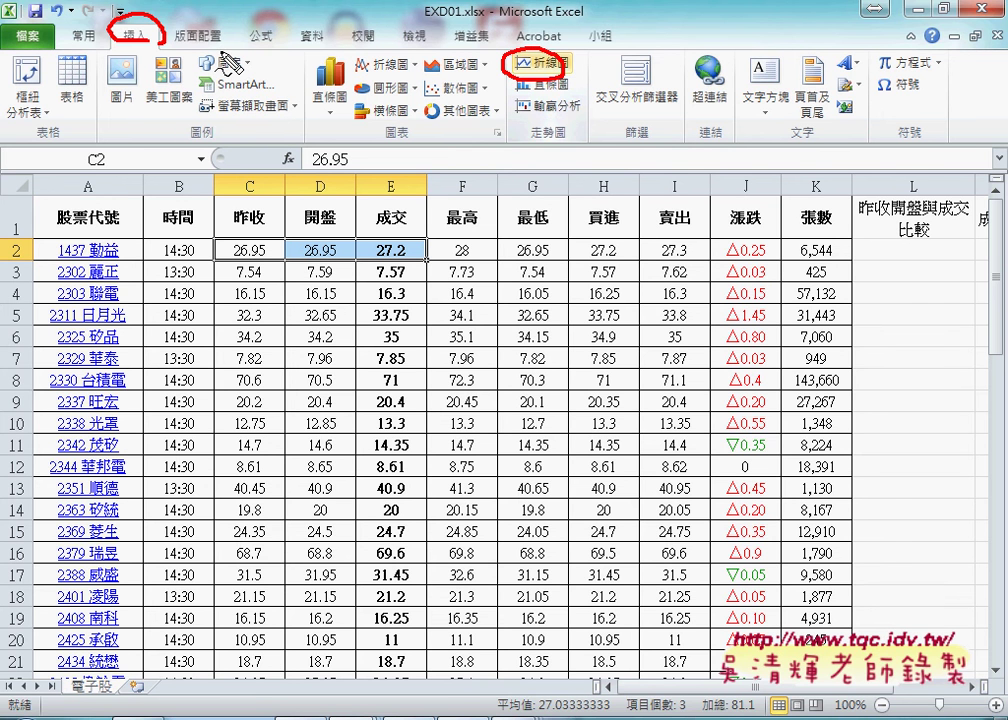
mouse_move(207, 266)
mouse_down()
mouse_move(400, 242)
mouse_move(422, 262)
mouse_up()
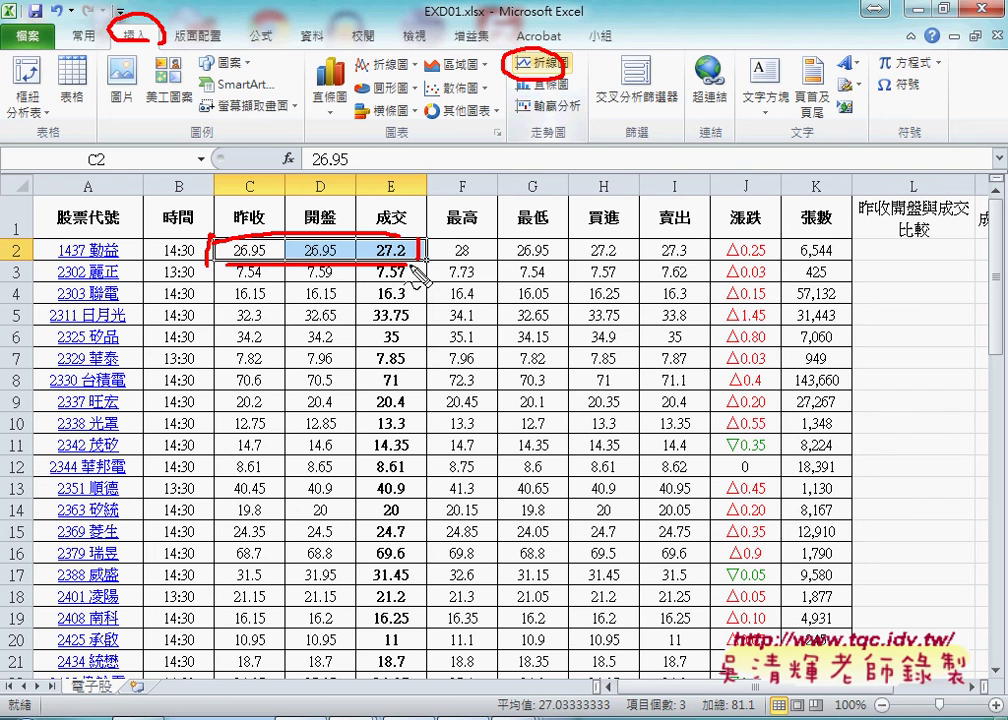
key(Escape)
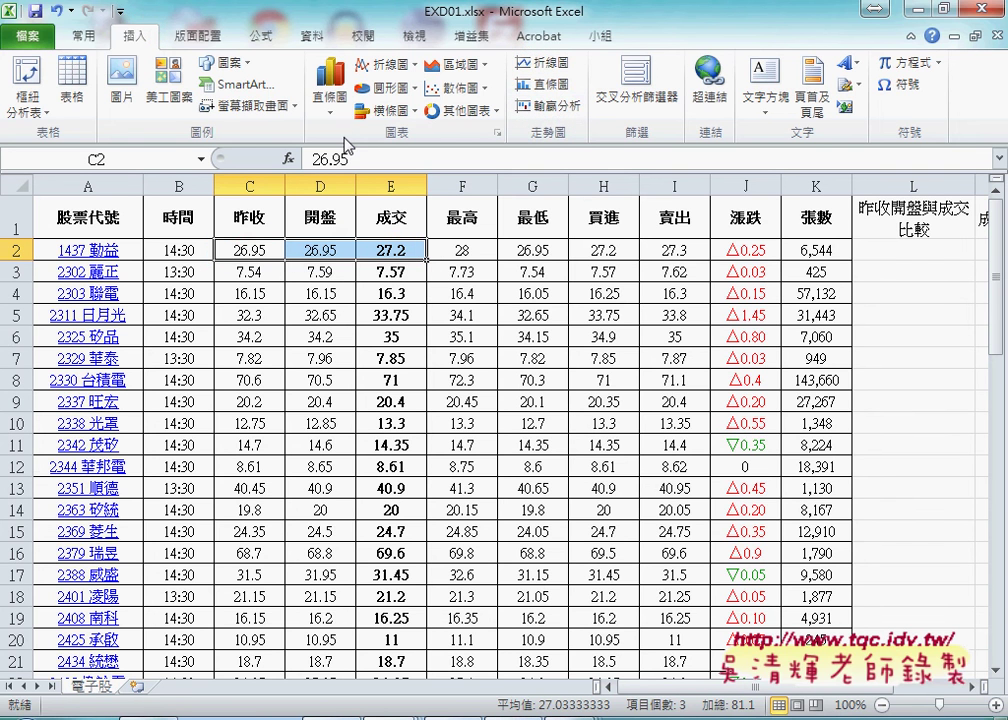
- Create the Line sparkline with data range C2:E2 and location $L$2
click(543, 65)
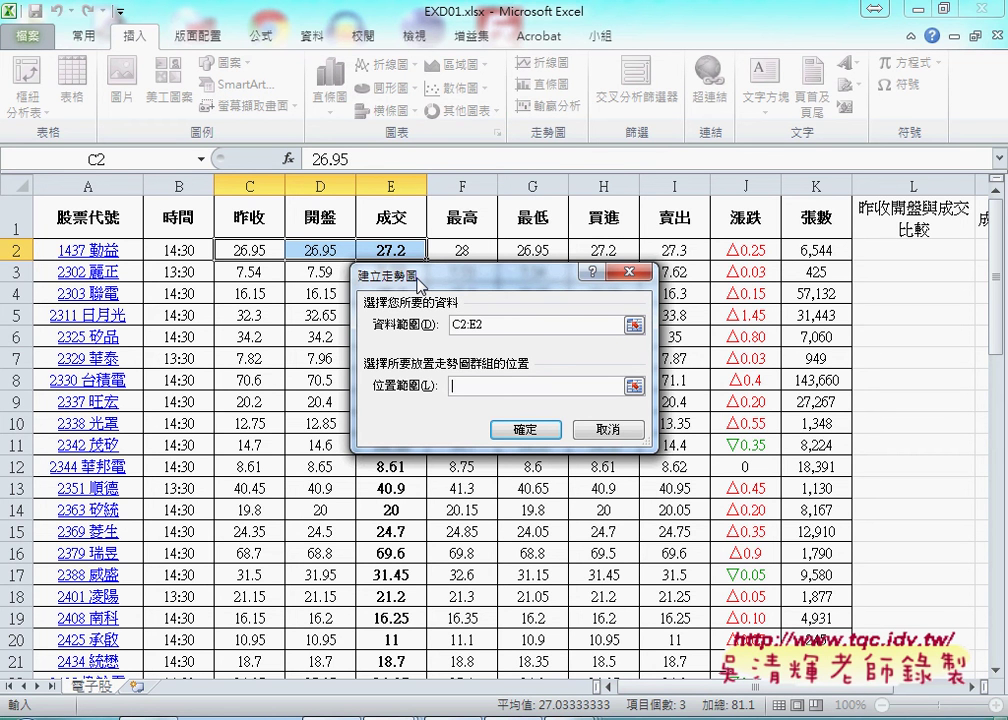
click(898, 253)
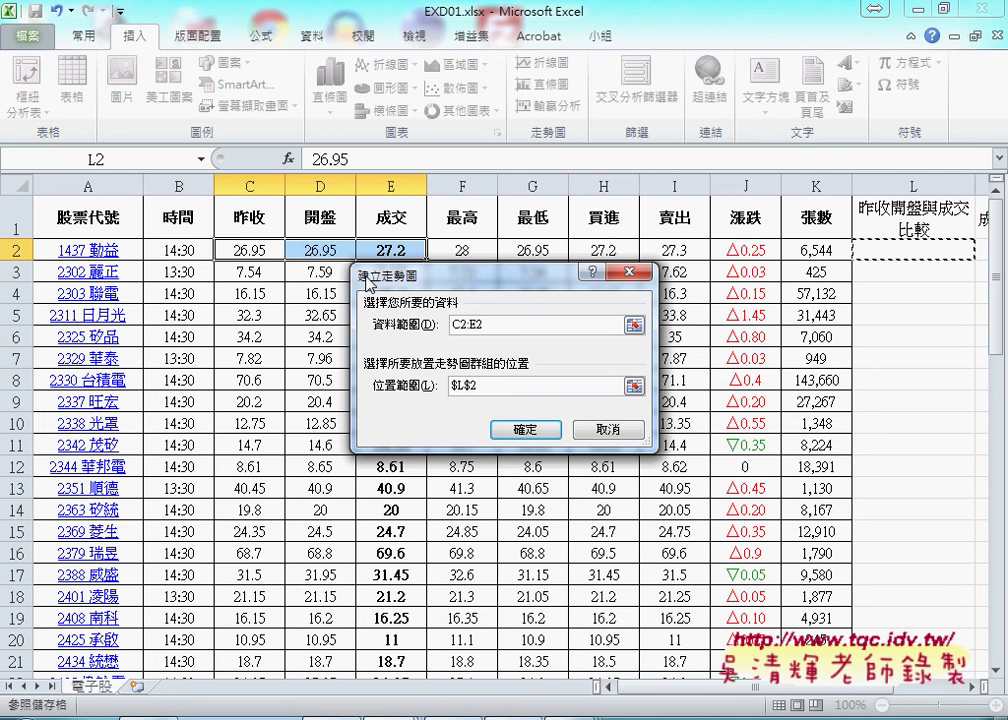
click(518, 432)
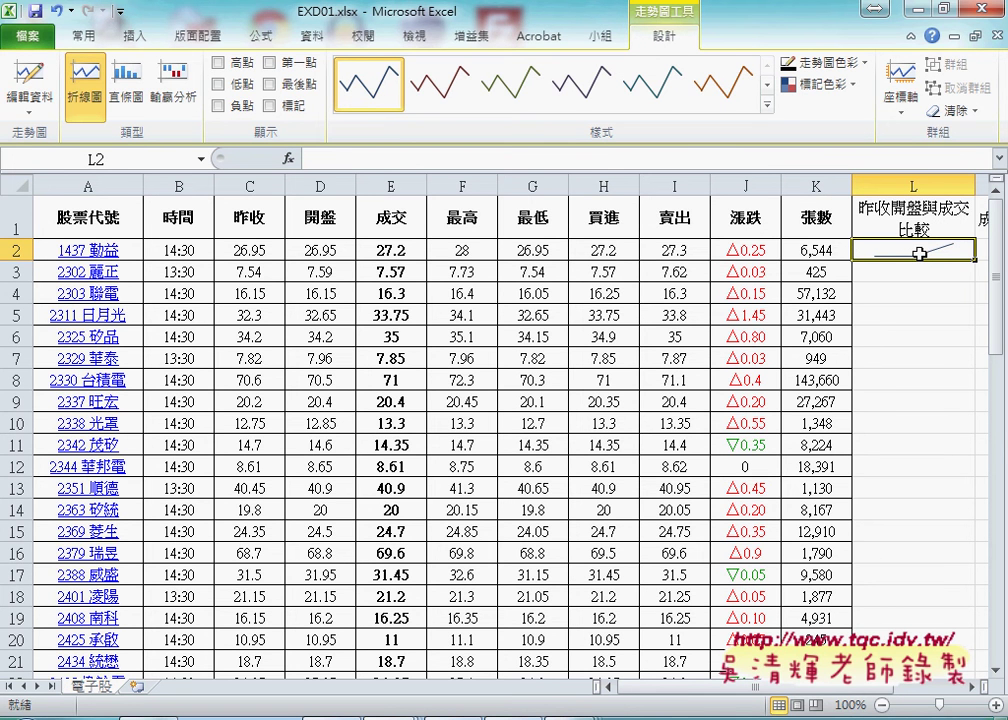
- Enable Markers on the L2 sparkline and apply the 走勢圖樣式彩色#1 style
click(270, 105)
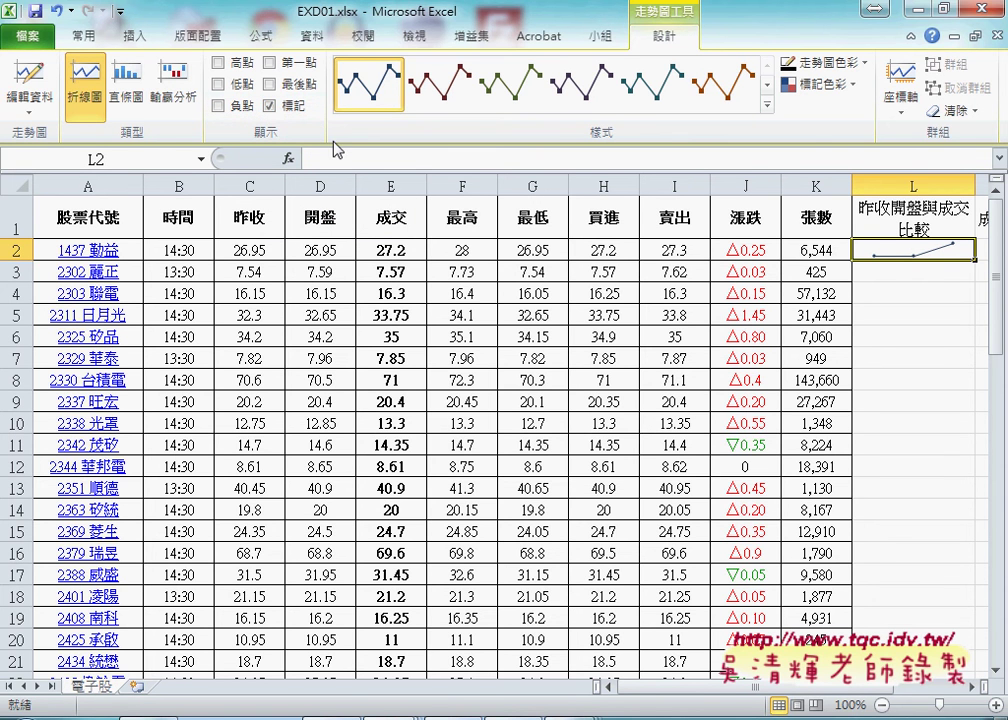
click(269, 106)
click(270, 106)
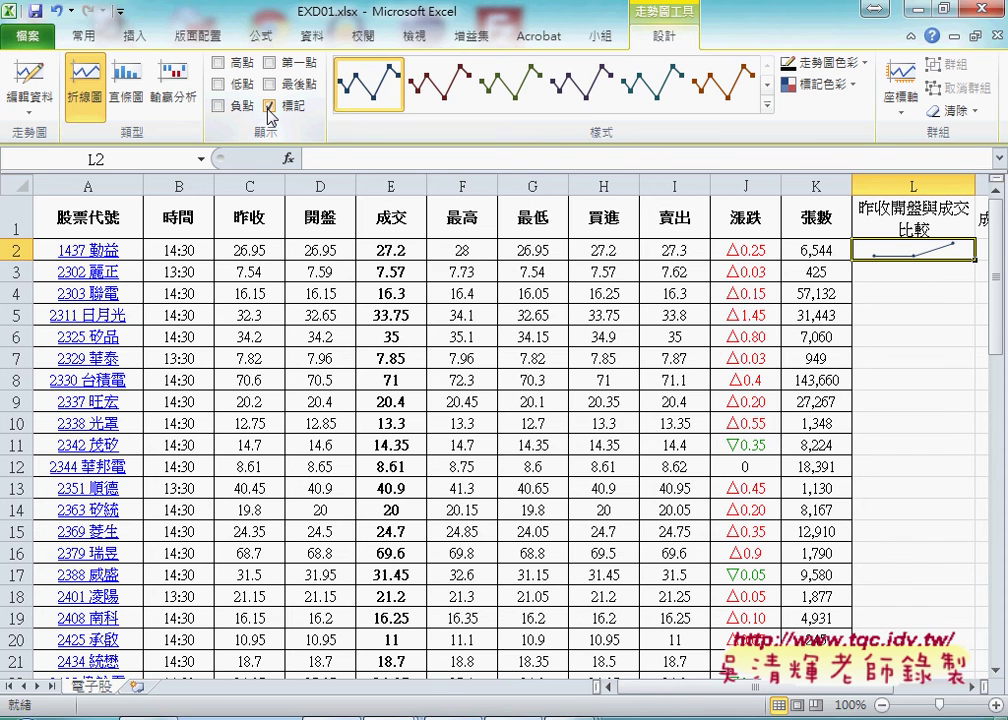
click(767, 104)
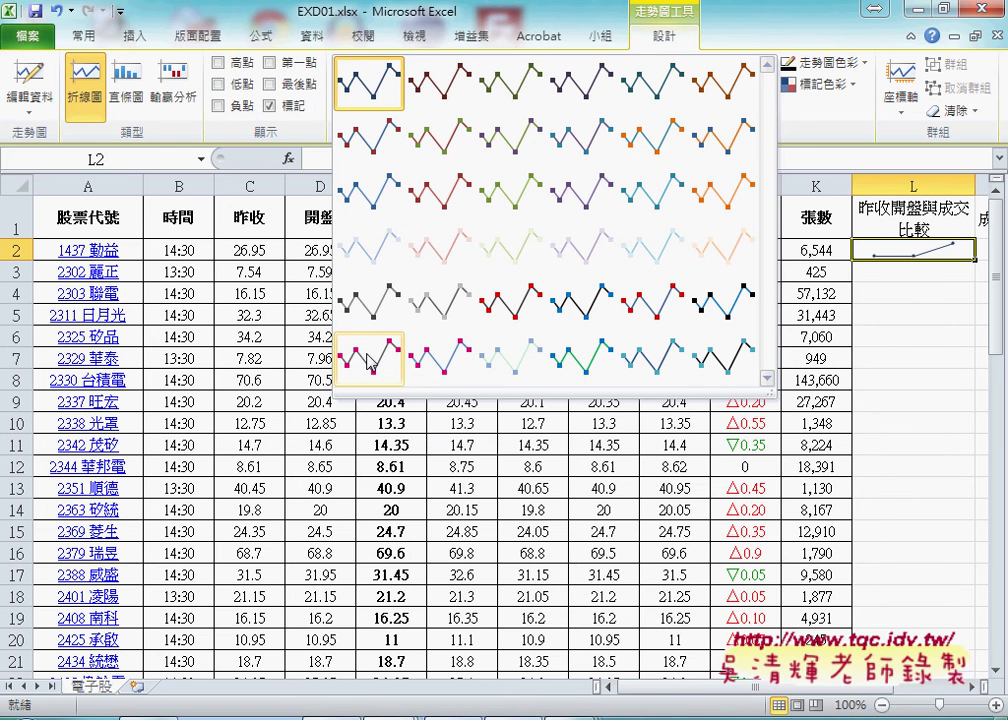
mouse_move(372, 421)
mouse_down()
mouse_move(324, 348)
mouse_move(338, 330)
mouse_up()
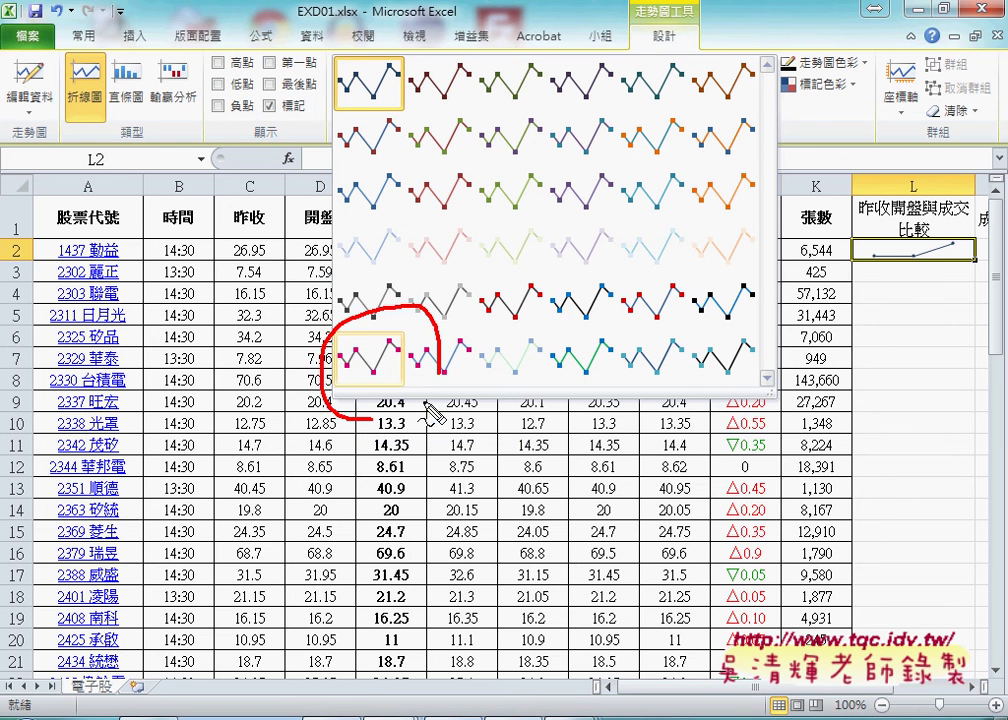
drag(300, 84, 310, 132)
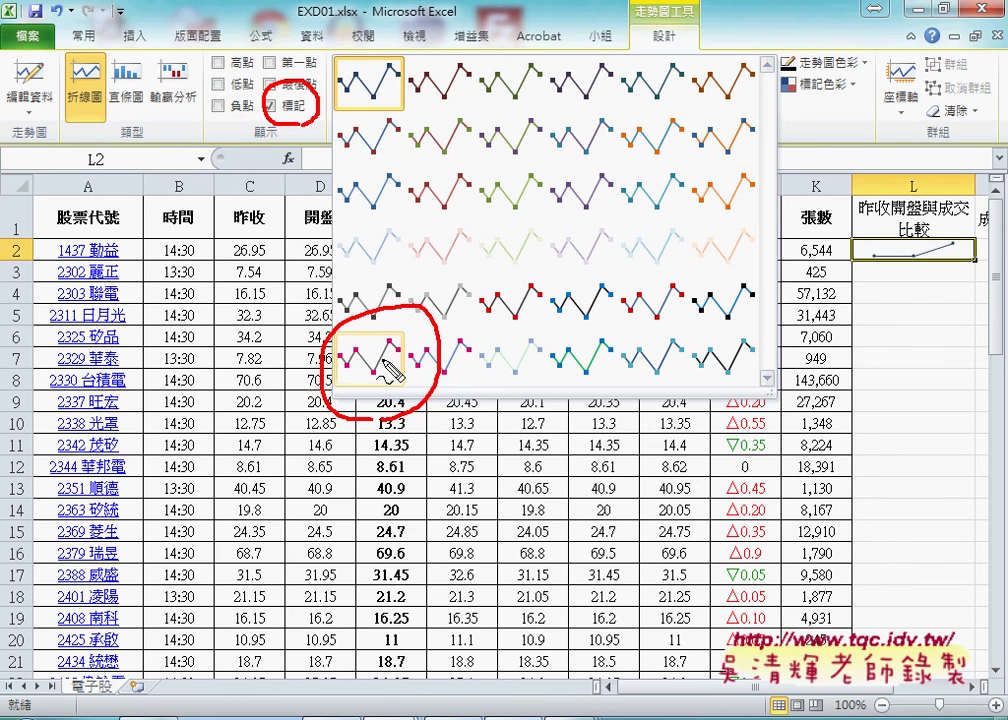
key(Escape)
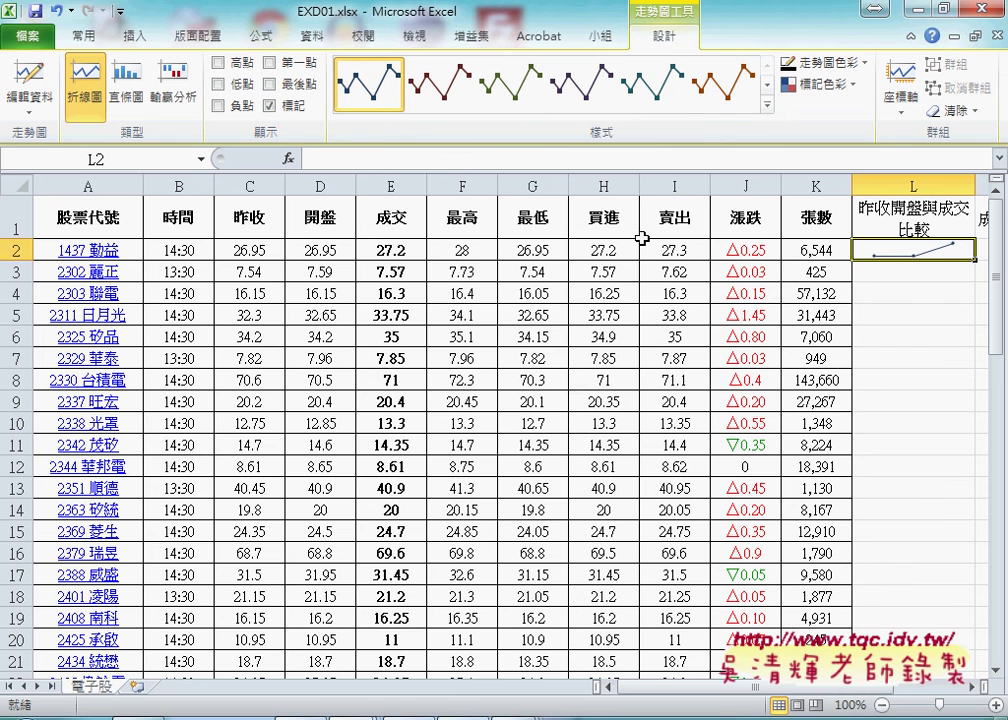
click(767, 104)
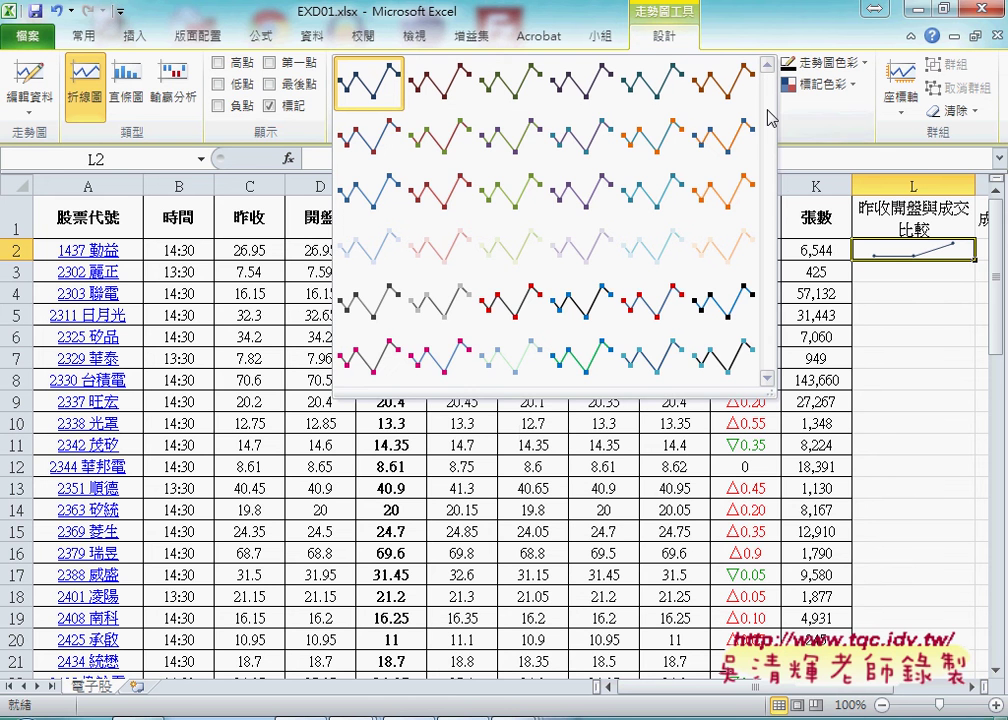
click(376, 364)
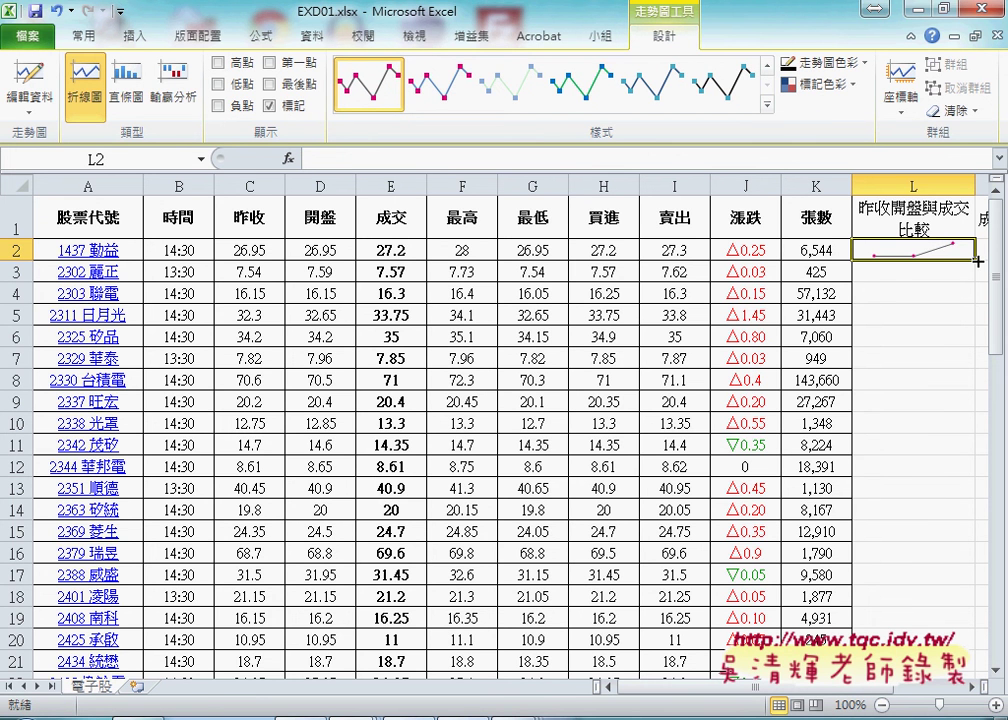
- Fill the L2 sparkline down through L65
mouse_move(976, 260)
mouse_down()
mouse_move(970, 680)
mouse_move(963, 603)
mouse_move(960, 630)
mouse_up()
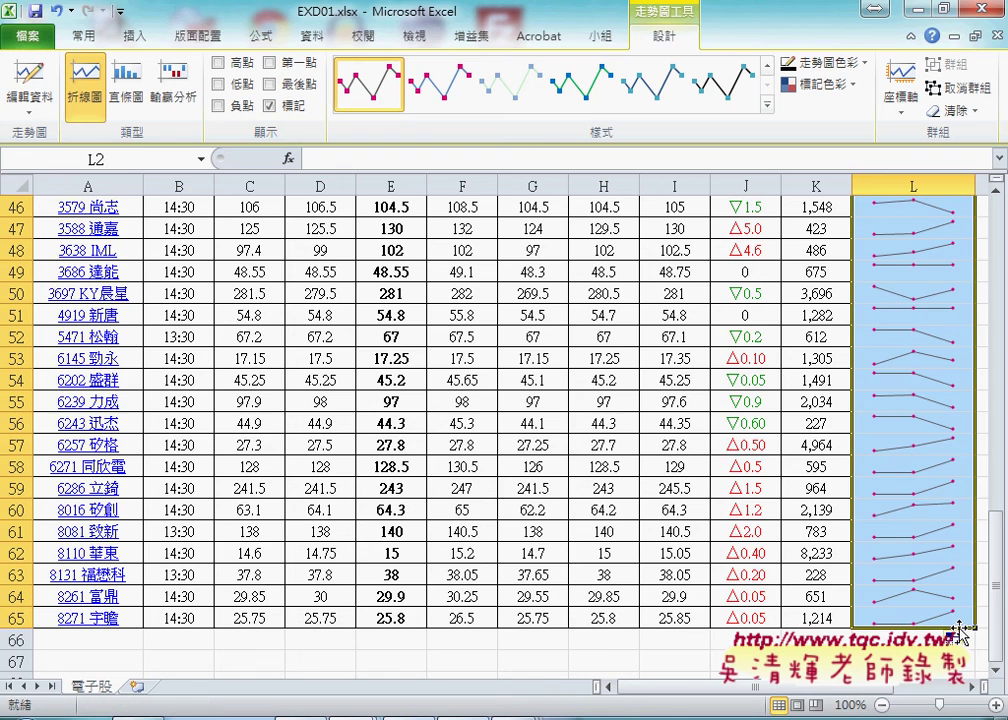
drag(1000, 580, 997, 480)
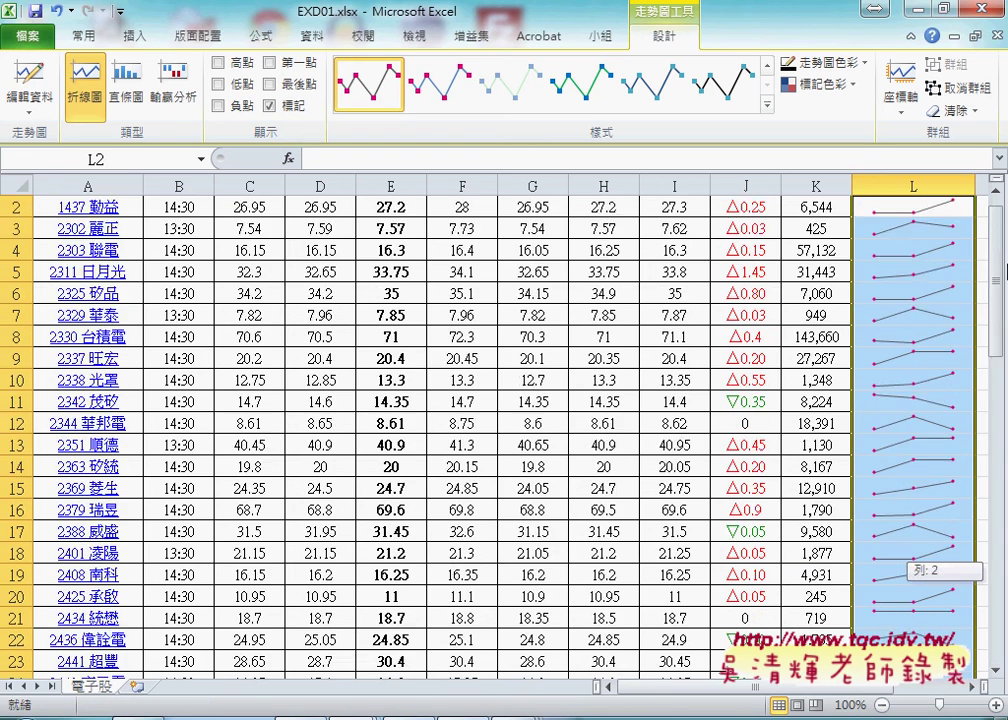
drag(806, 688, 881, 688)
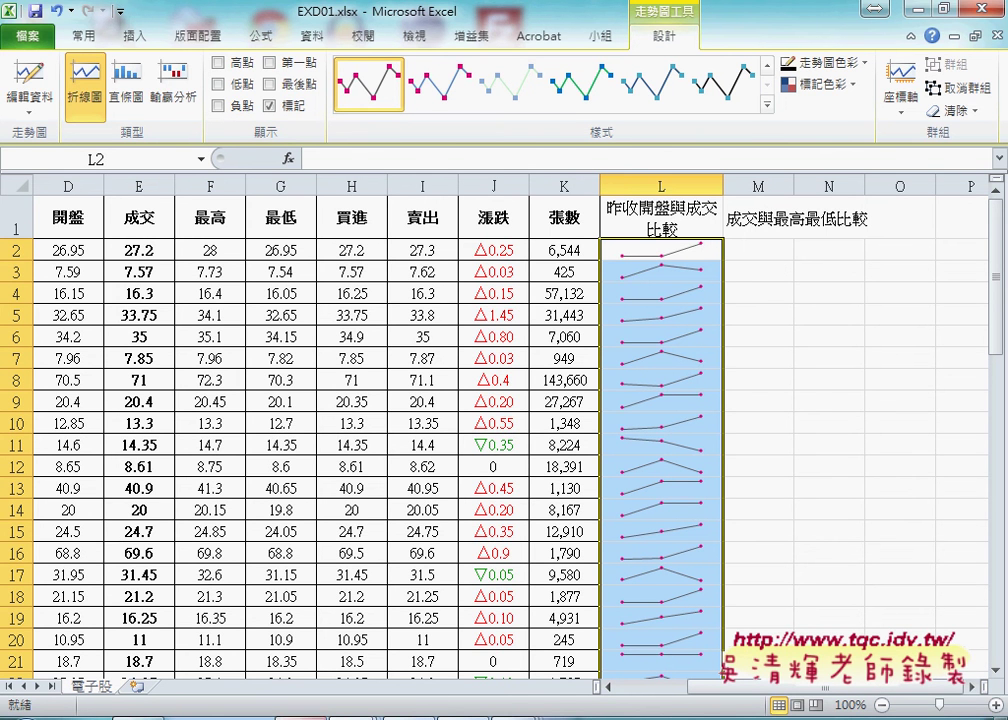
click(298, 600)
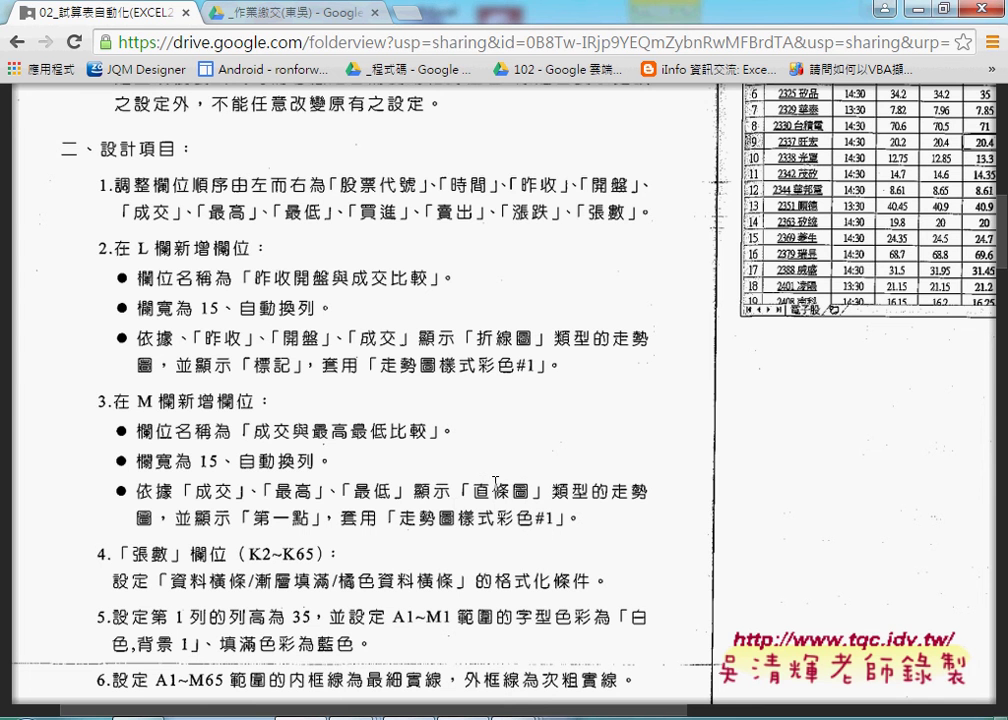
- Read design items 2 and 3 on the column L and M sparklines in the PDF
mouse_move(505, 490)
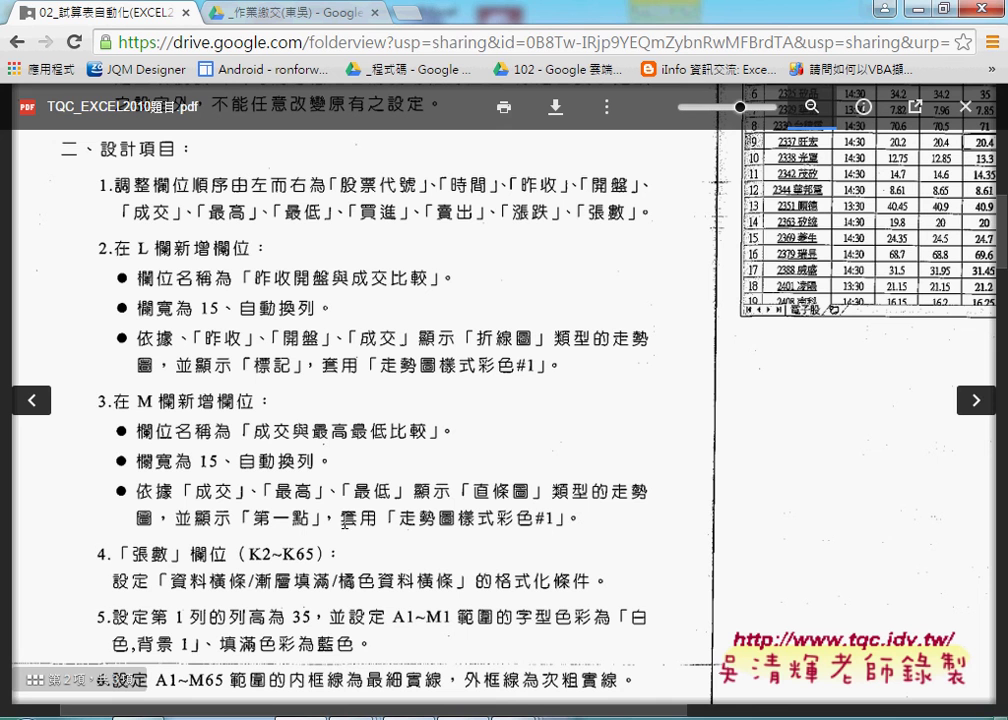
drag(248, 377, 292, 377)
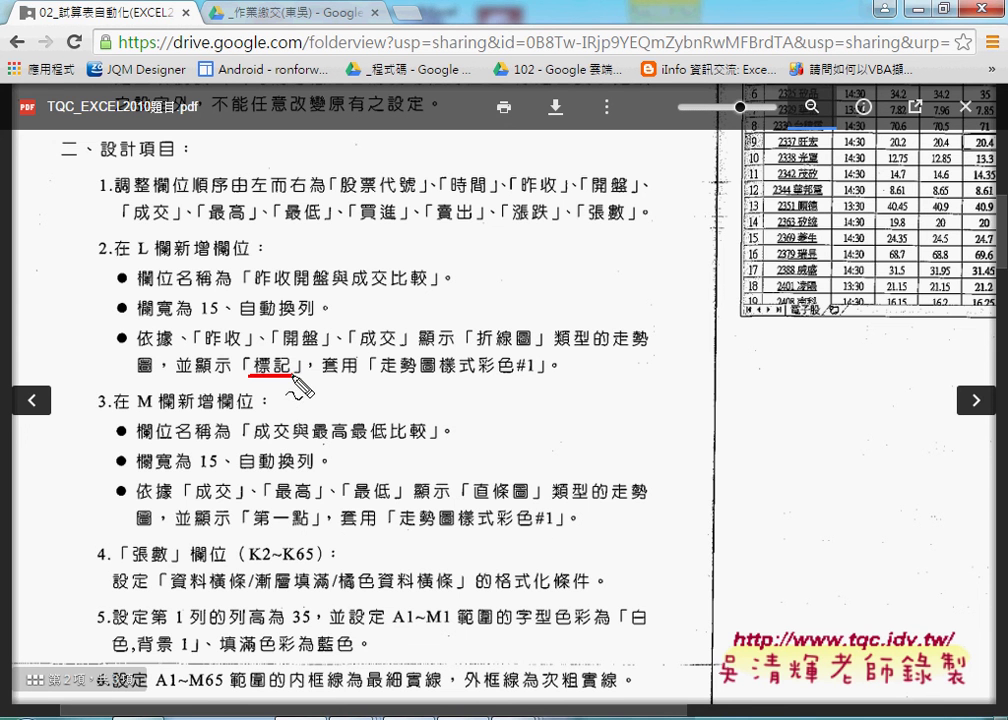
drag(252, 529, 316, 529)
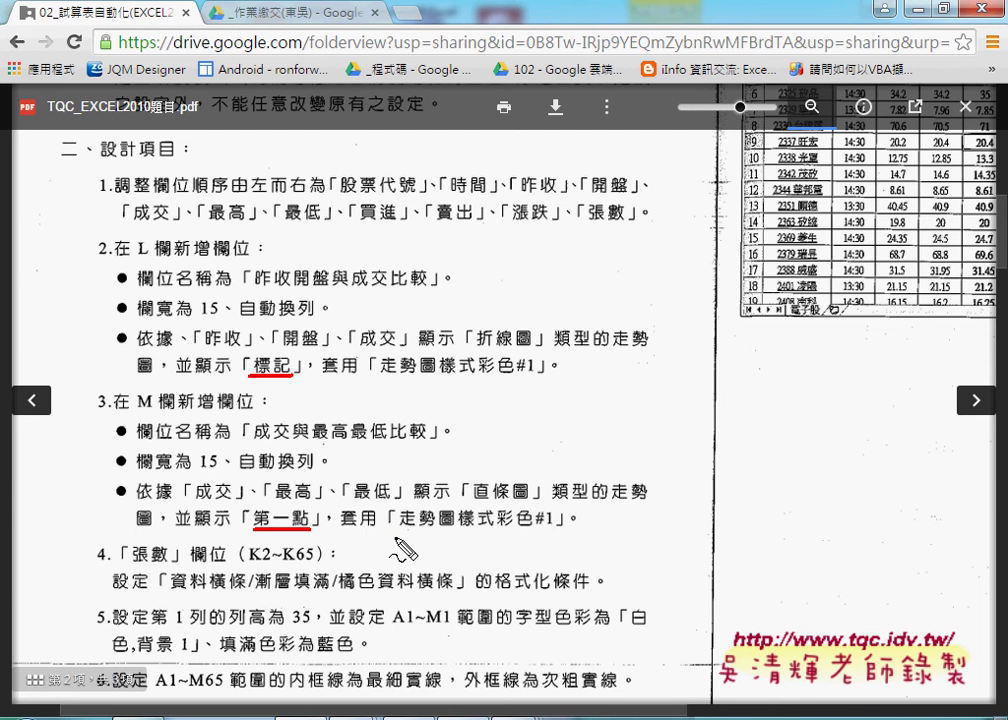
scroll(397, 540, down, 1)
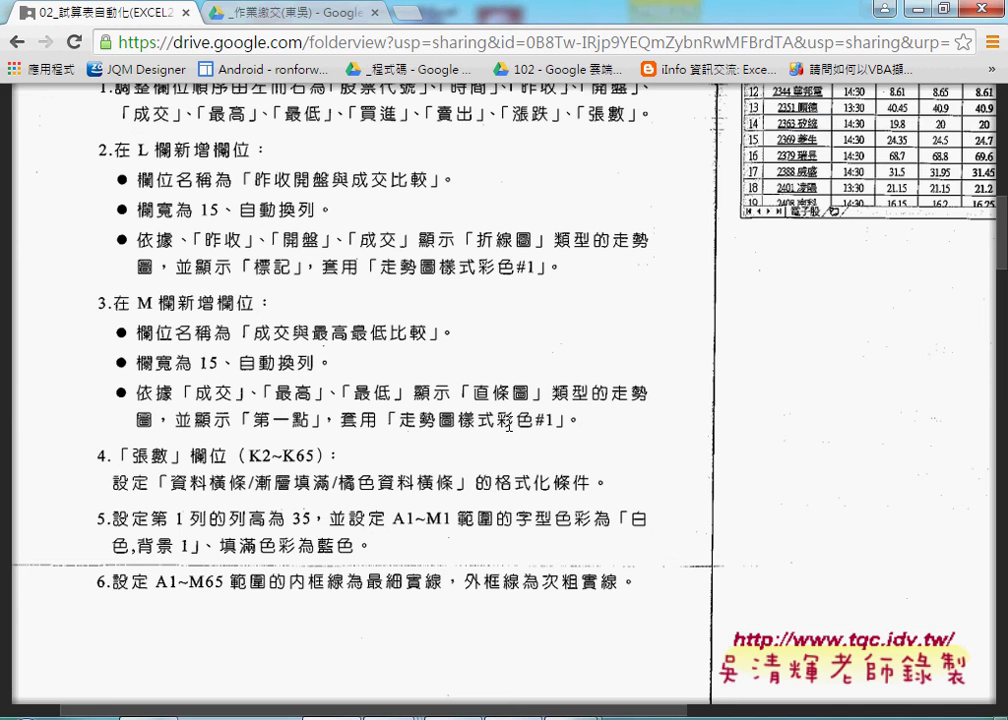
key(alt+Tab)
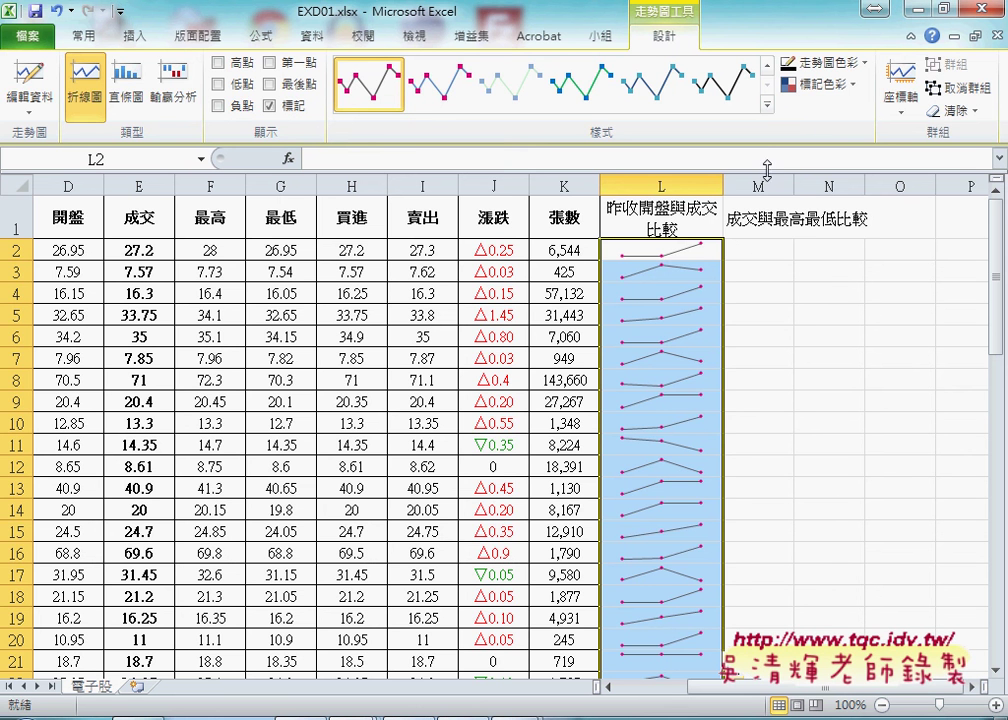
- Set column M's width to 15 and select the 成交與最高最低比較 header in M1
click(770, 222)
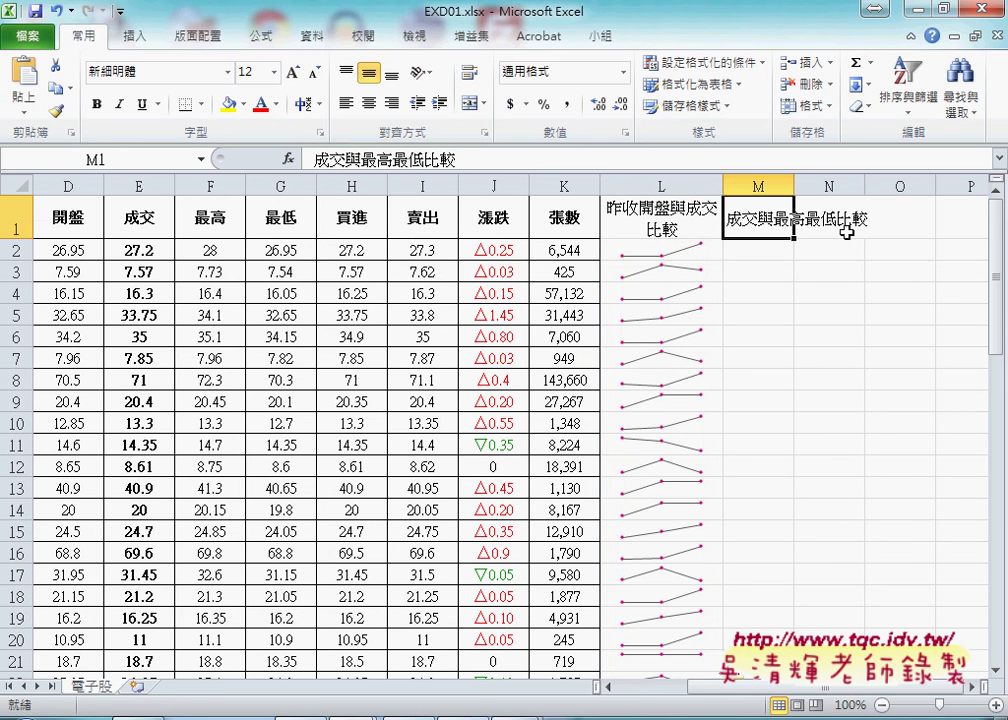
click(758, 186)
right_click(760, 268)
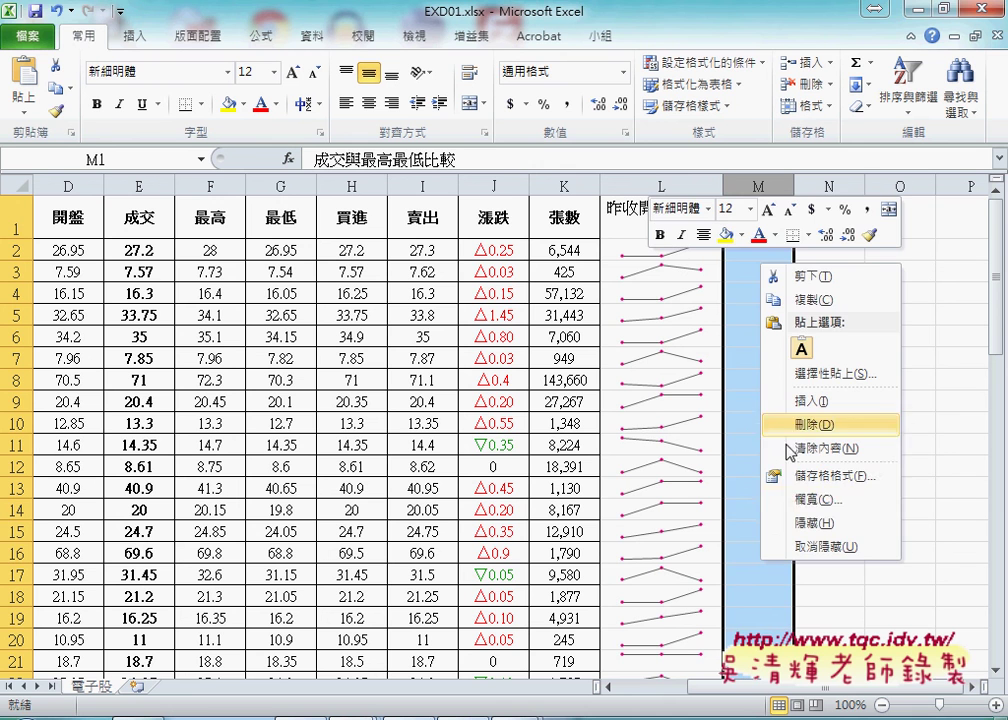
click(812, 499)
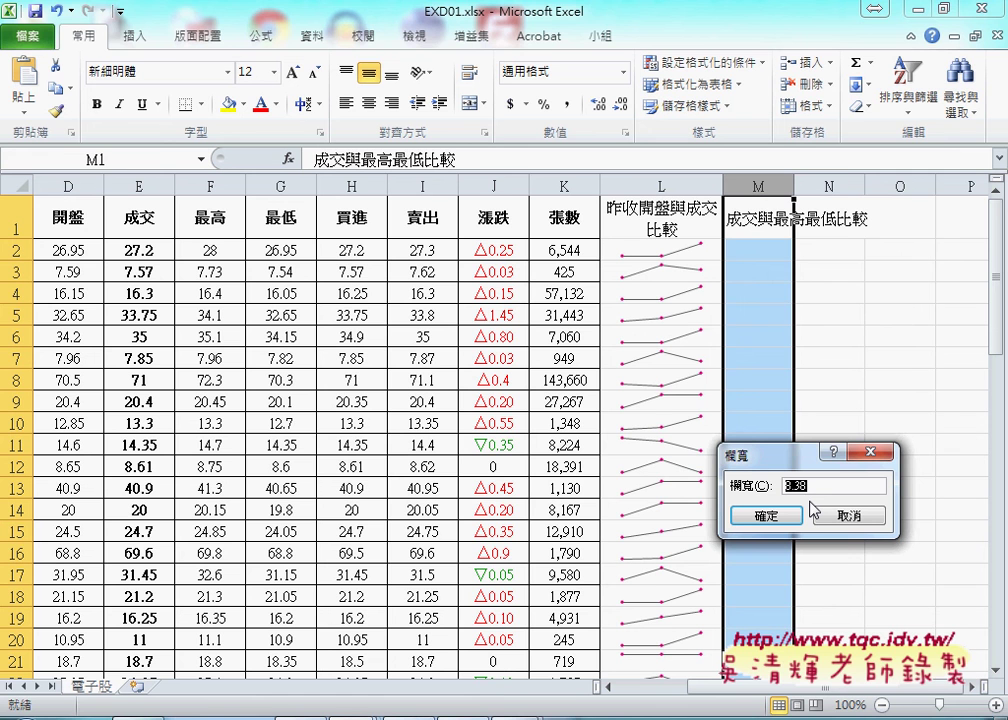
text(15)
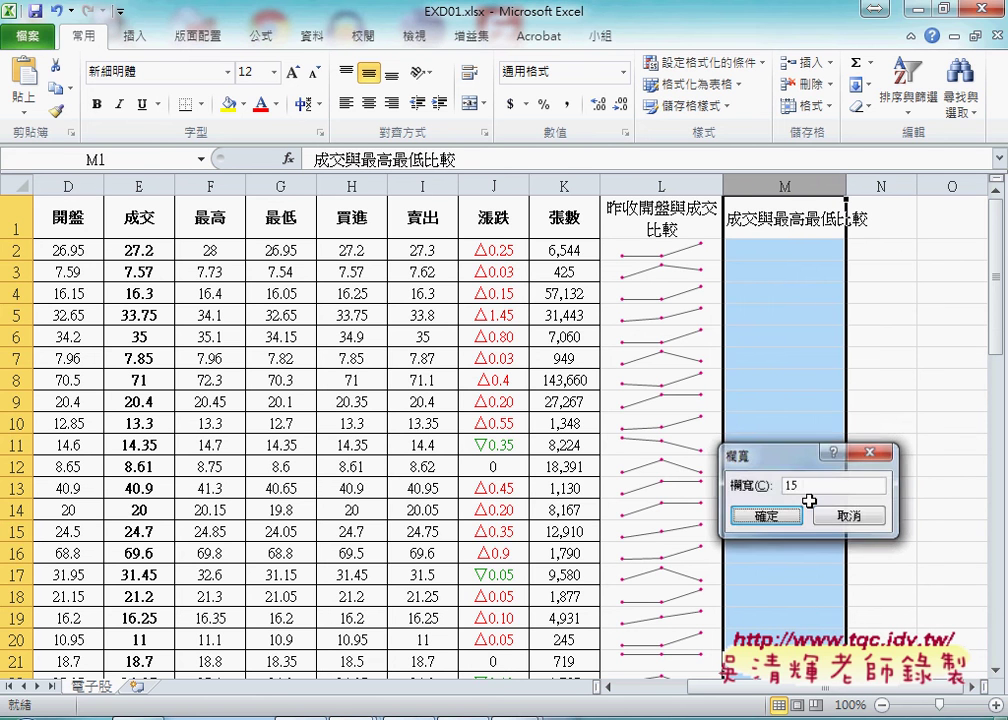
key(Return)
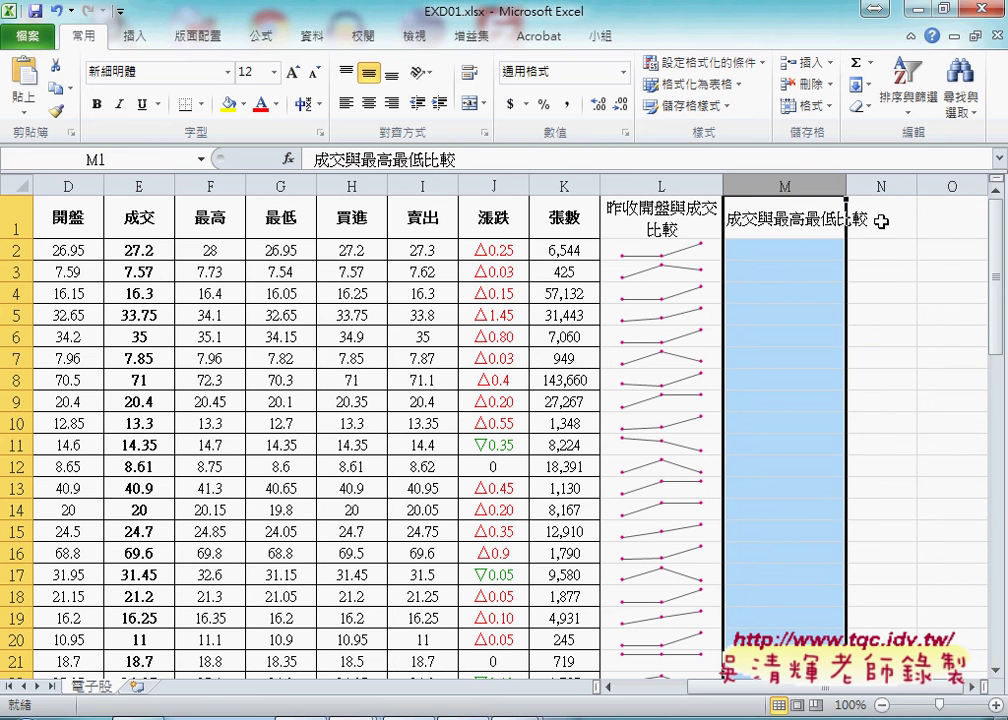
click(884, 218)
click(800, 226)
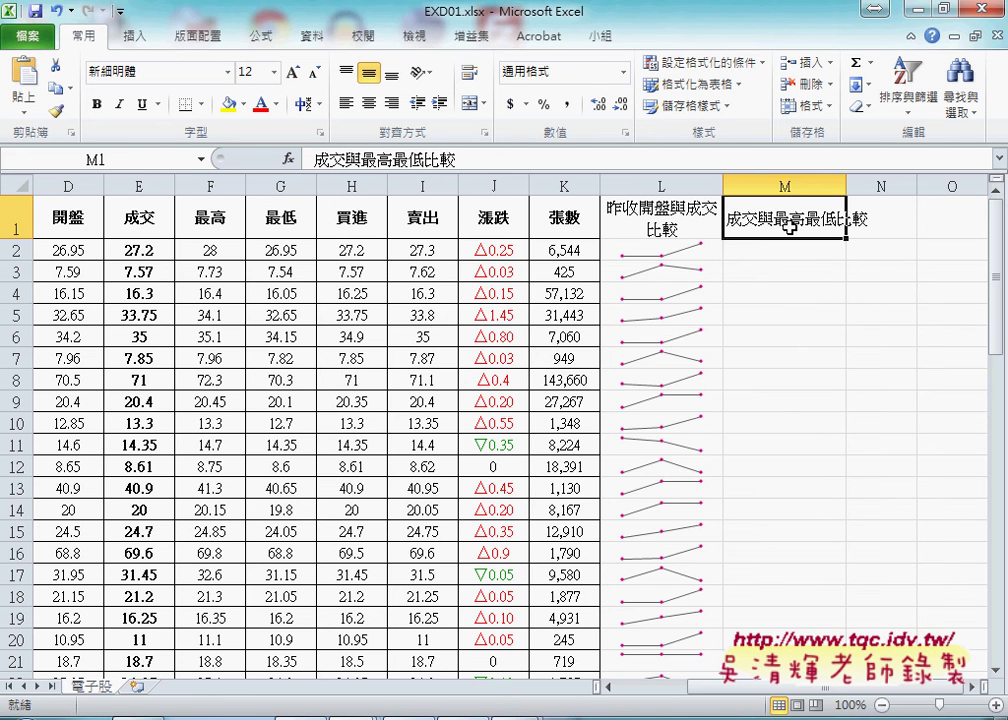
- Turn on 自動換列 wrapping and horizontal centring for M1, then select E2:G2
right_click(806, 230)
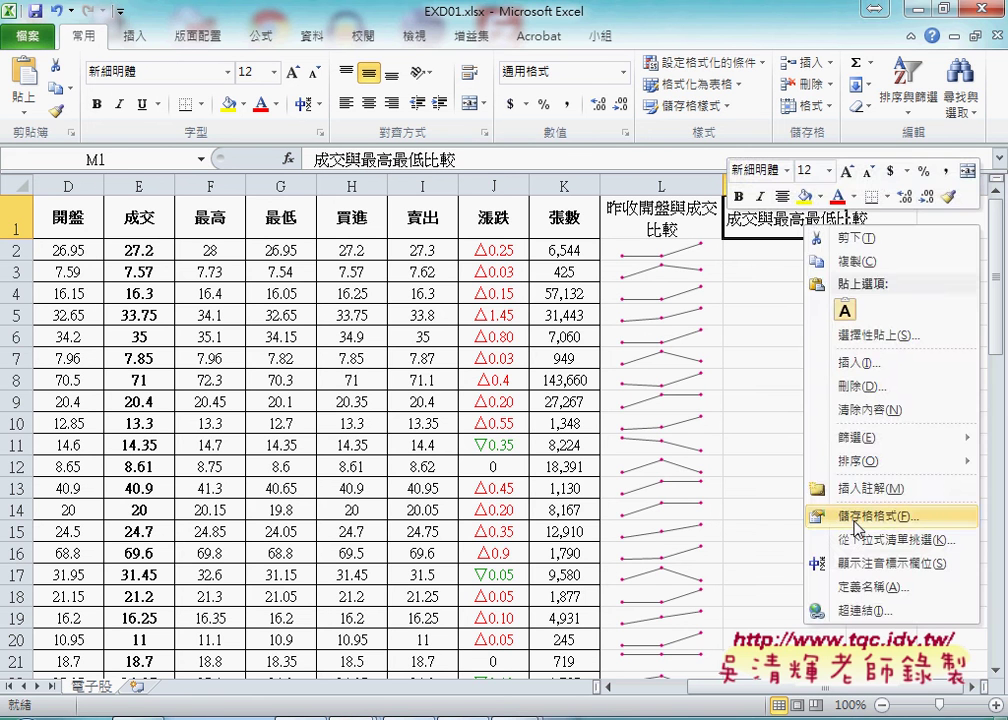
click(830, 509)
drag(585, 298, 410, 211)
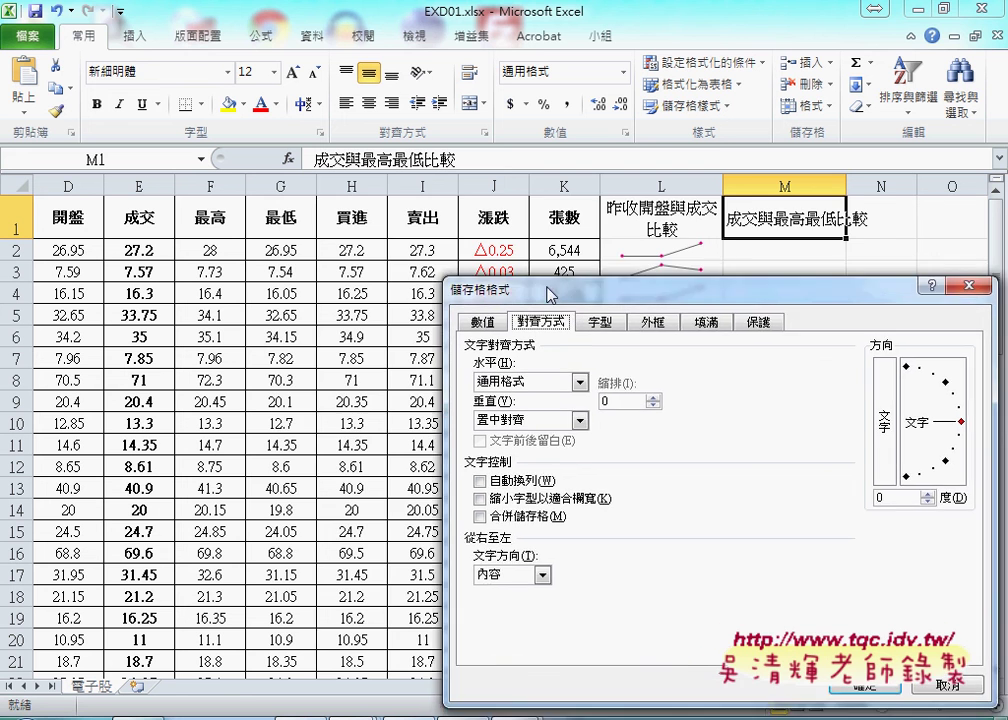
click(320, 403)
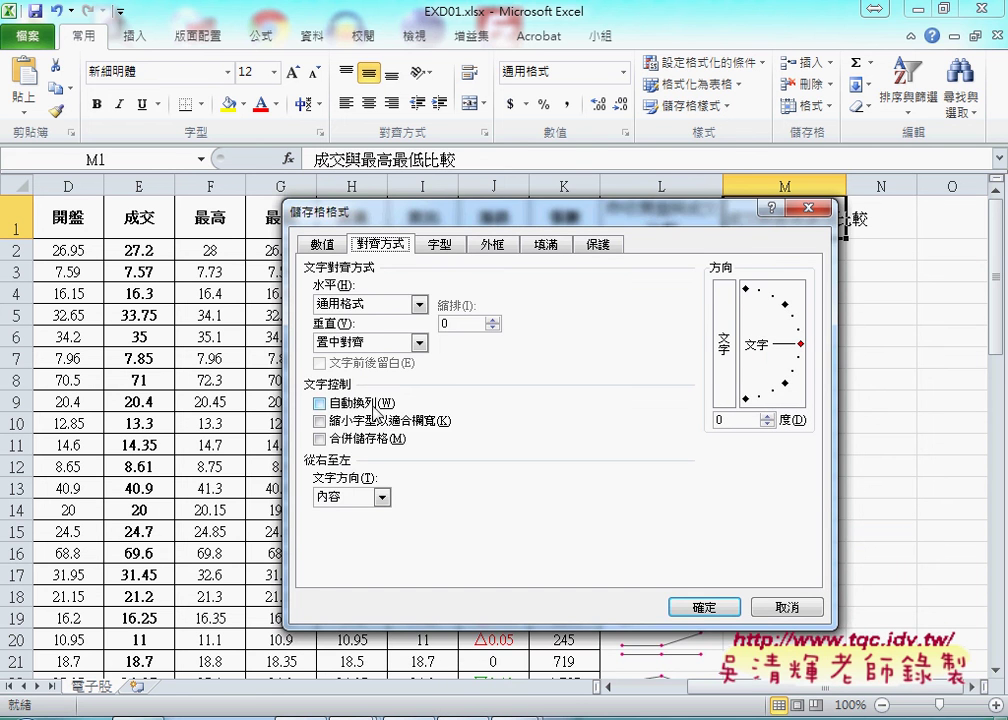
click(704, 607)
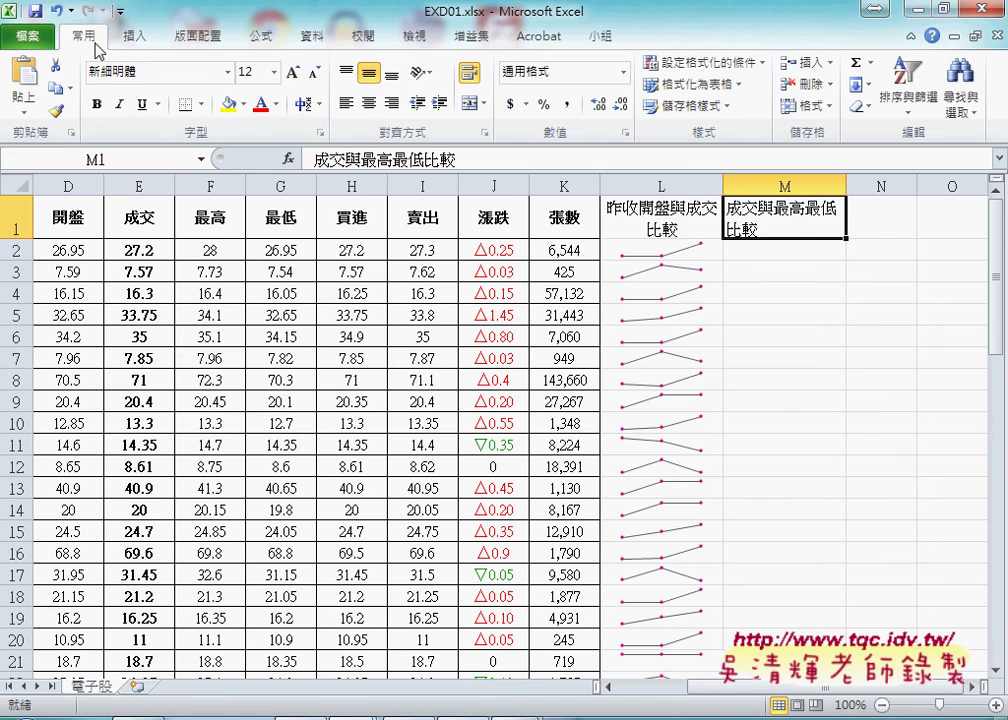
click(370, 104)
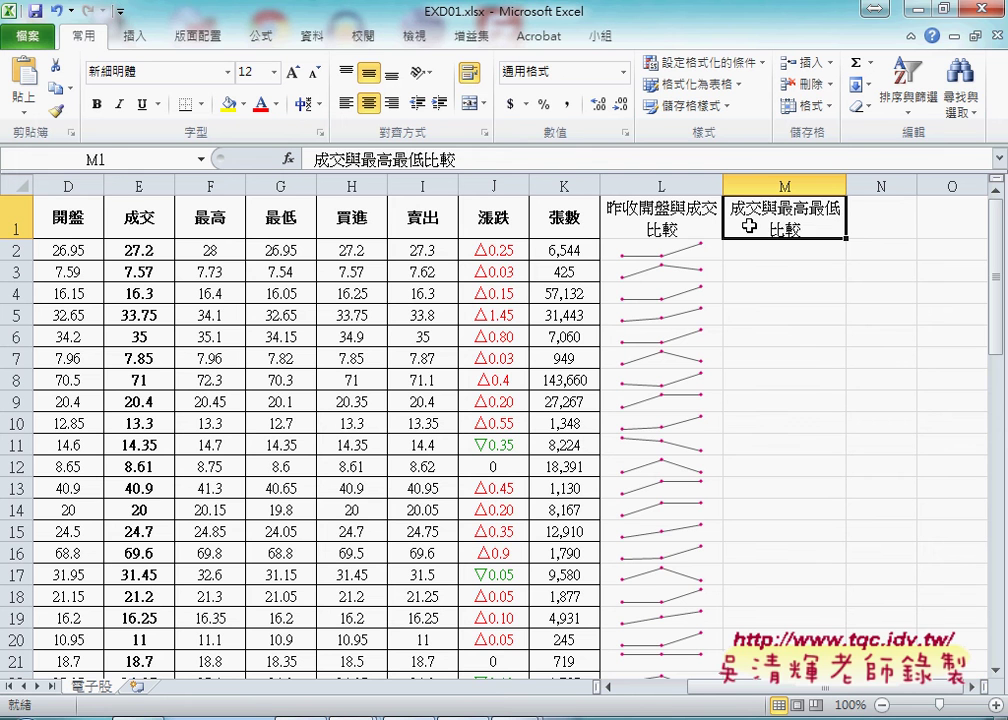
drag(140, 250, 264, 255)
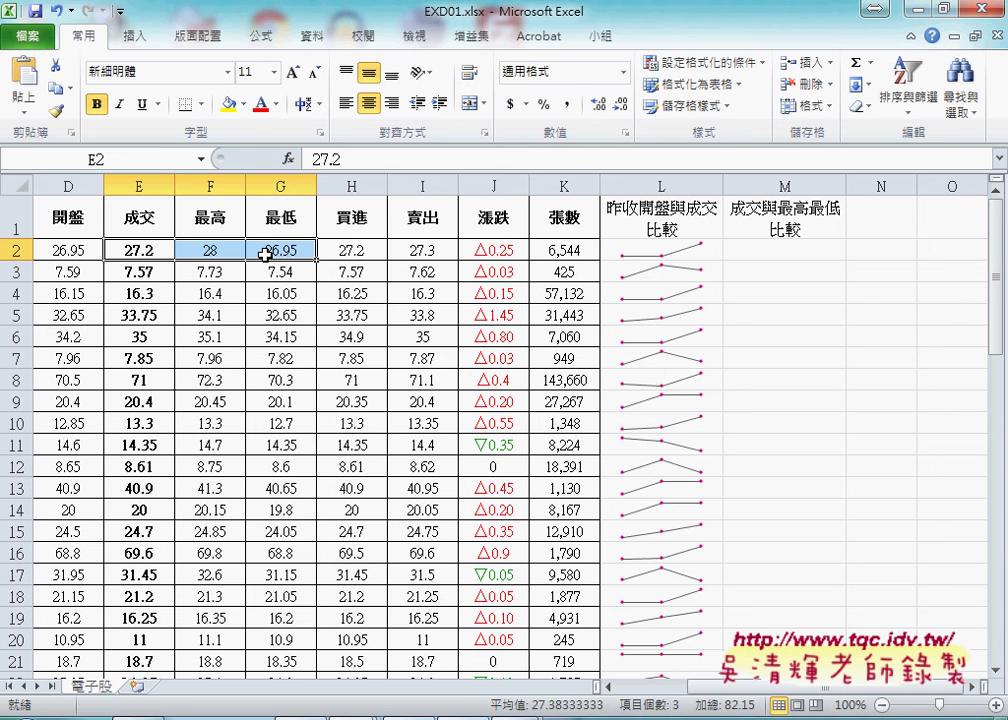
- Insert a 直條圖 column sparkline from E2:G2 into cell $M$2
click(134, 35)
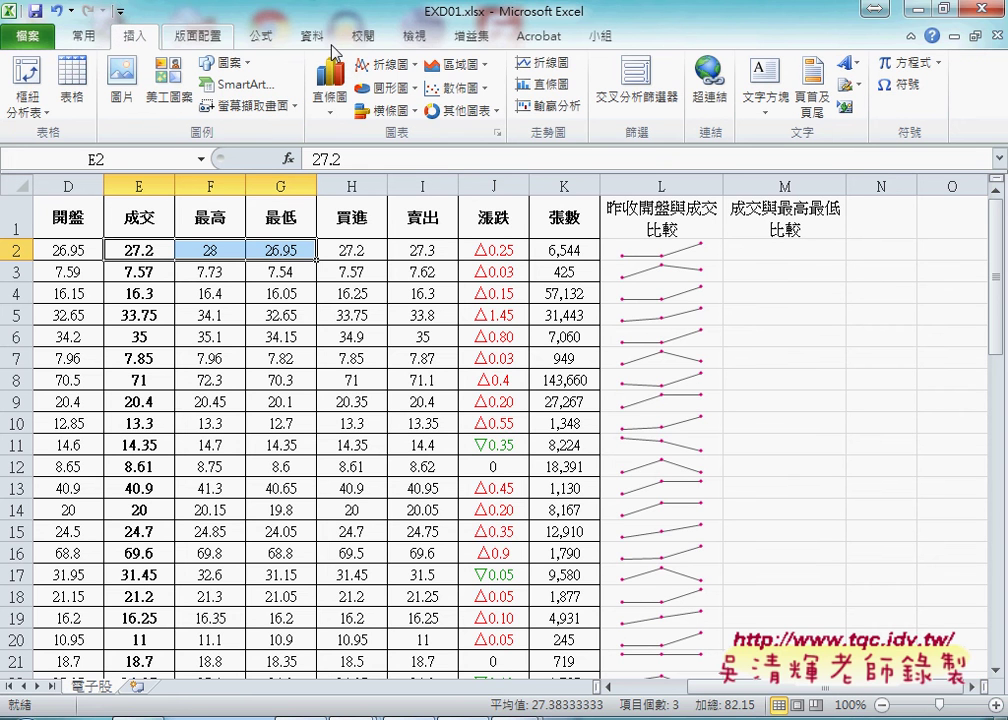
click(551, 88)
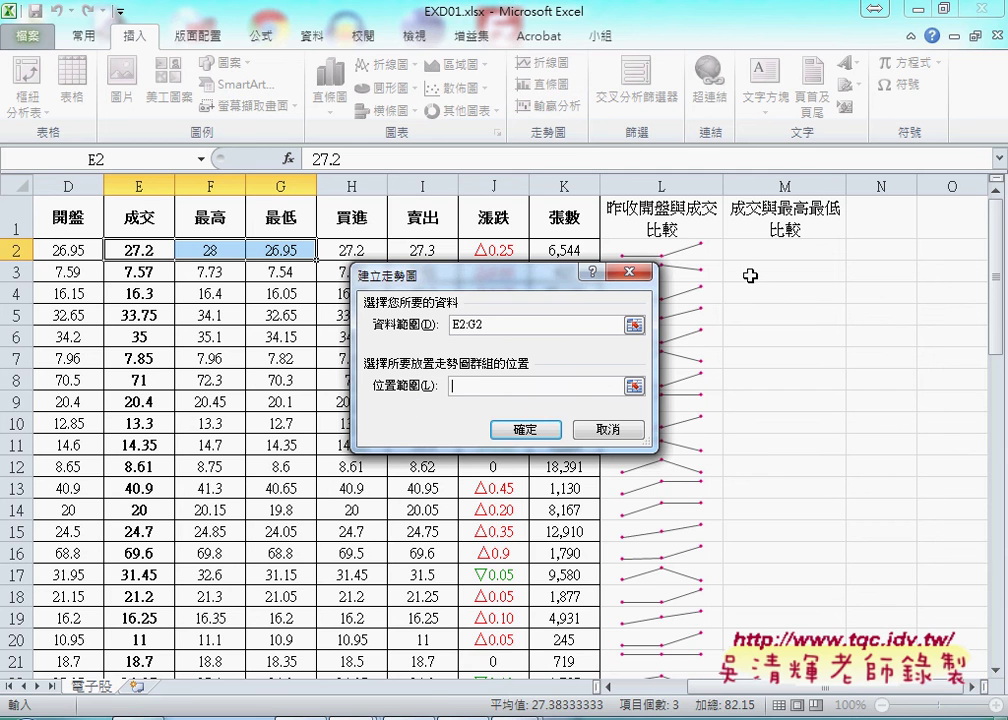
click(783, 252)
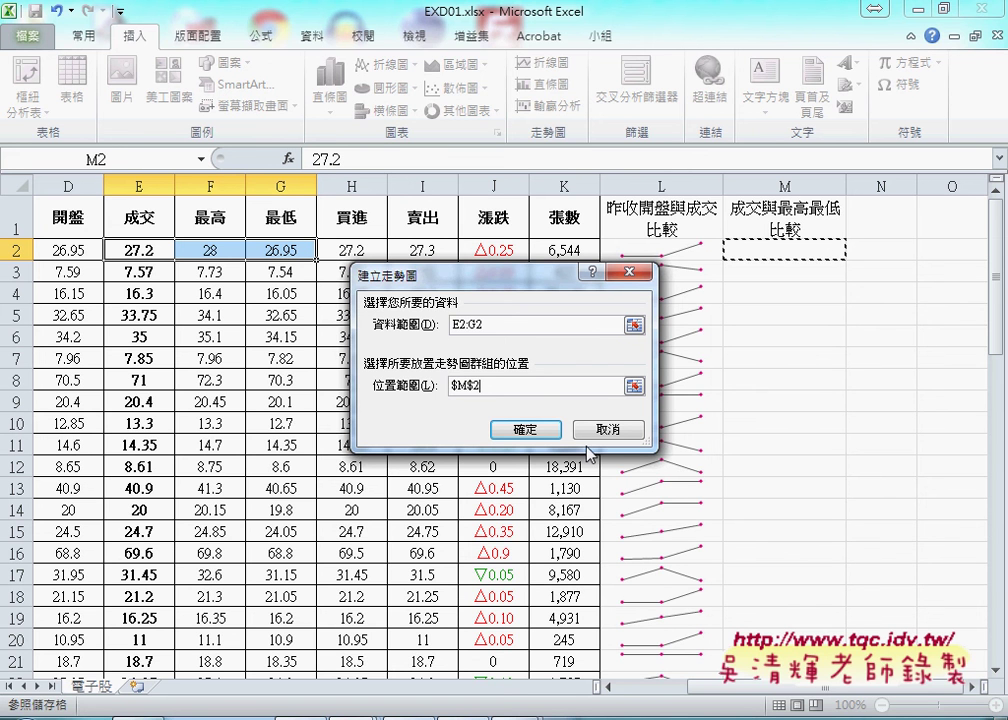
click(530, 428)
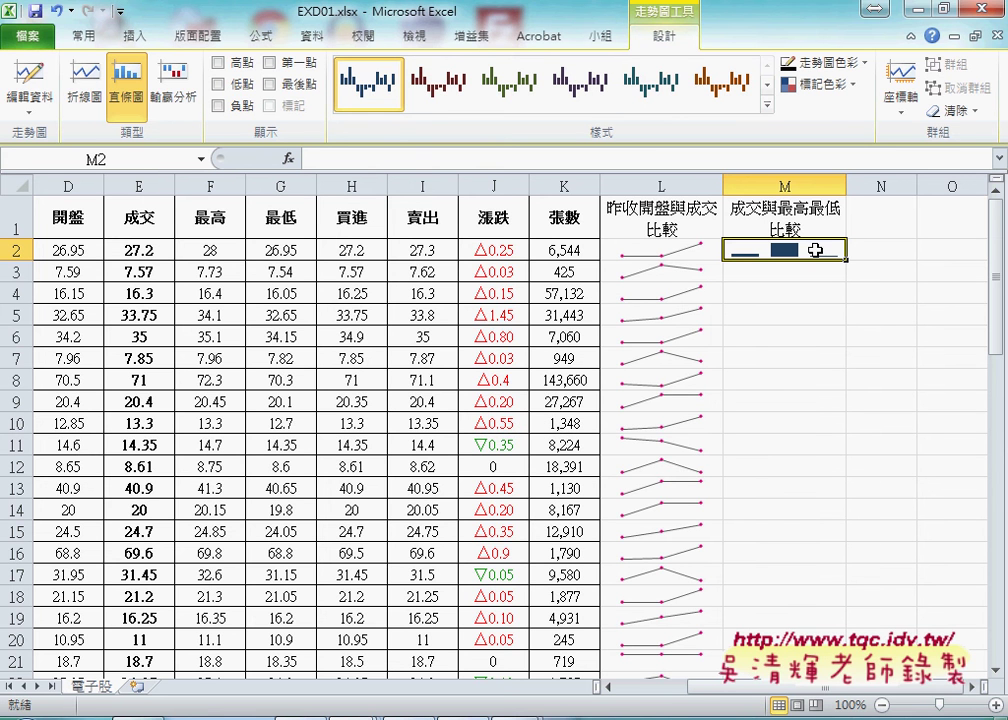
- Highlight the sparkline's first point (第一點)
click(272, 65)
click(271, 64)
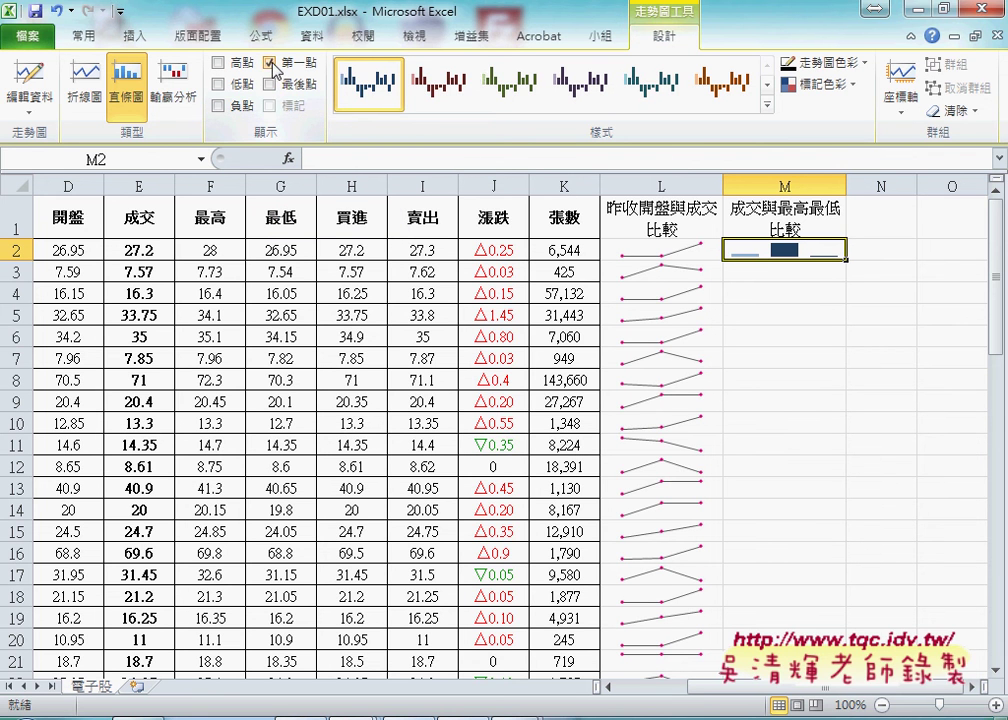
click(271, 64)
click(767, 107)
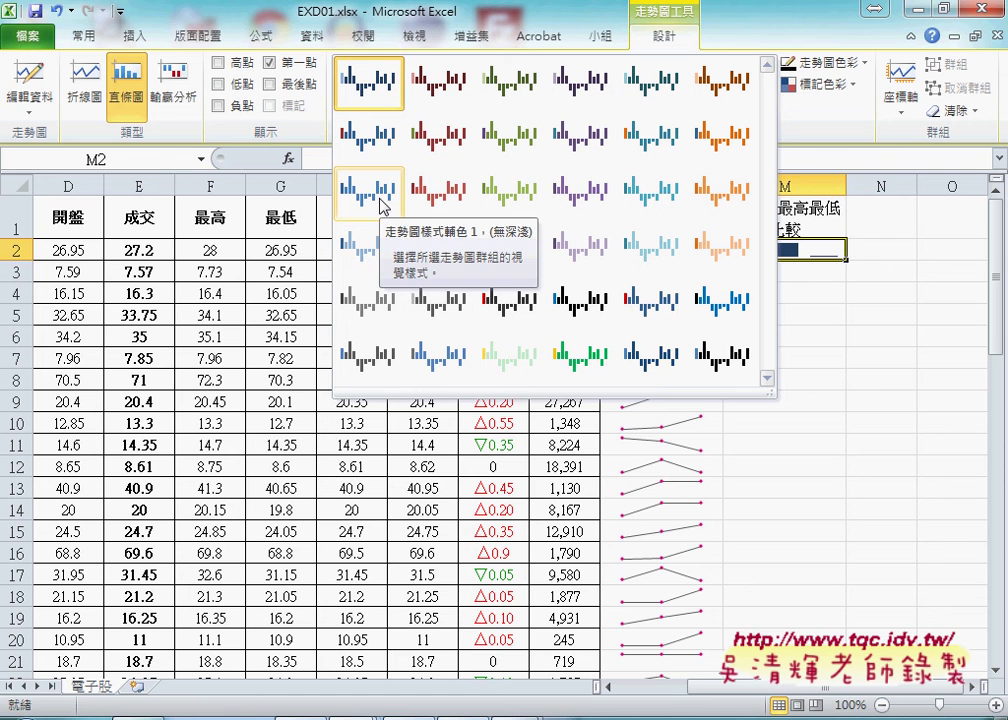
- Style the M2 sparkline 走勢圖樣式彩色 #1 and copy it down column M to row 65
click(386, 353)
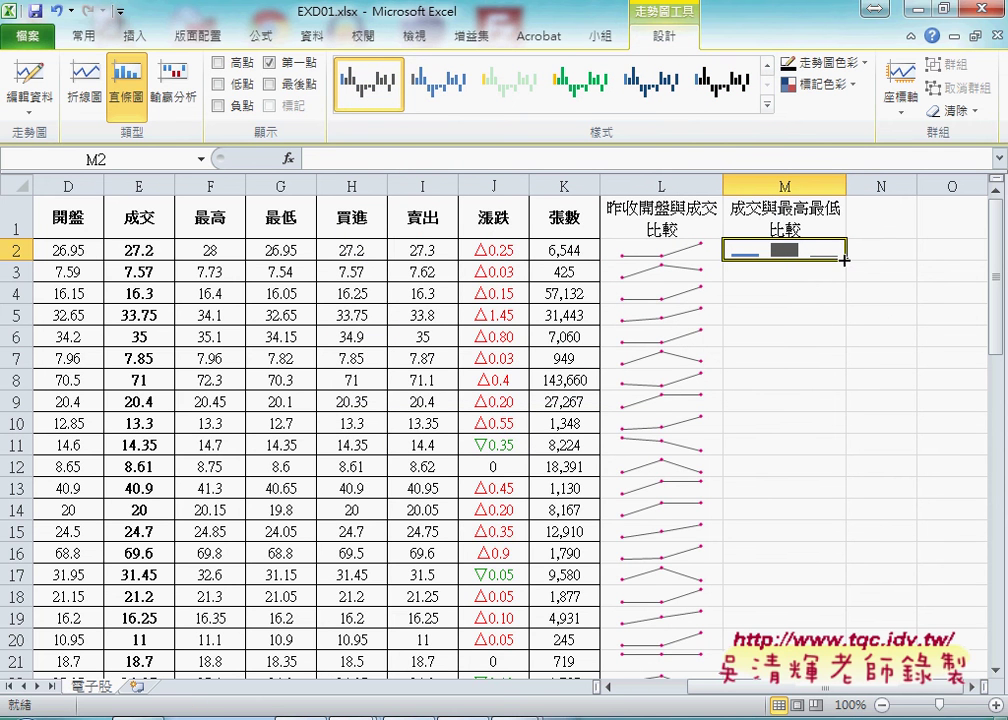
mouse_move(846, 260)
mouse_down()
mouse_move(843, 688)
mouse_move(847, 601)
mouse_move(847, 645)
mouse_up()
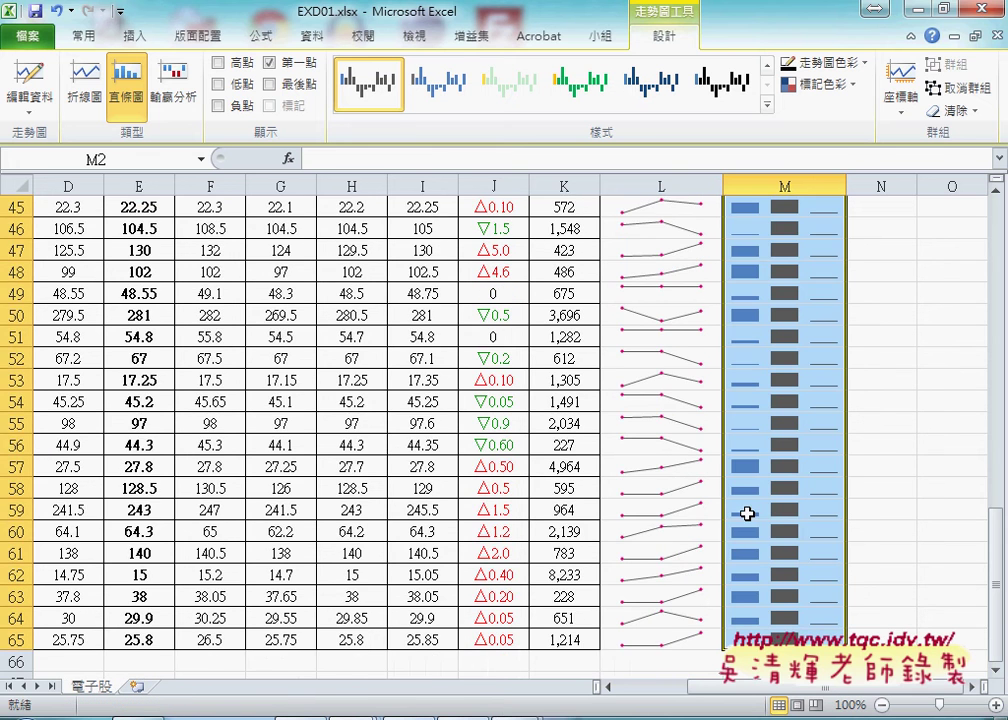
scroll(743, 513, up, 5)
scroll(747, 503, up, 5)
scroll(747, 503, up, 5)
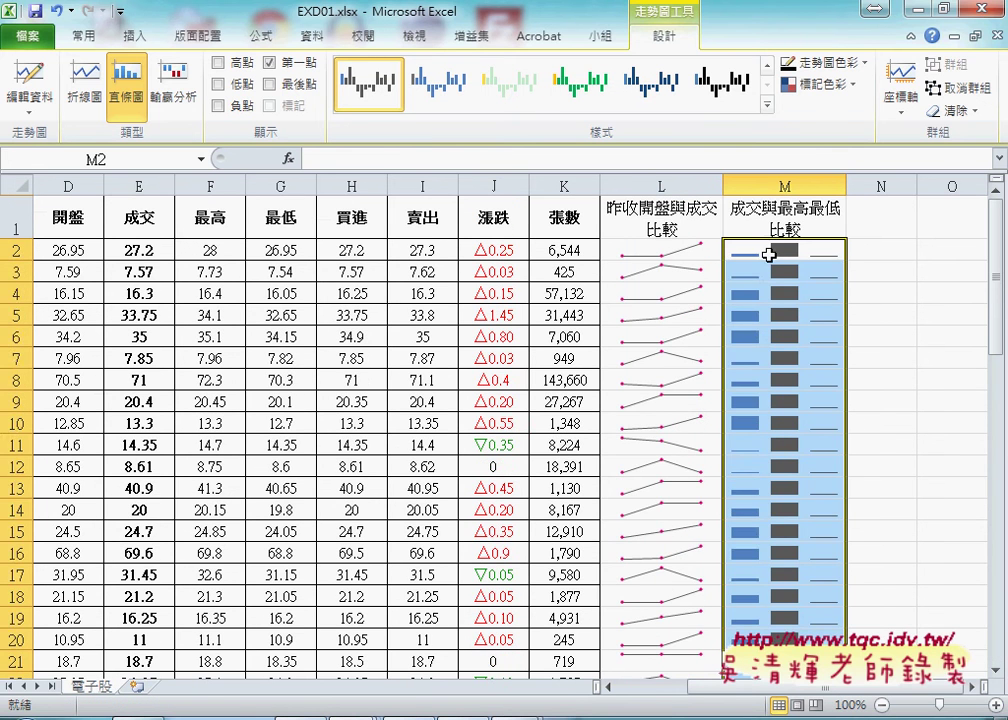
click(745, 252)
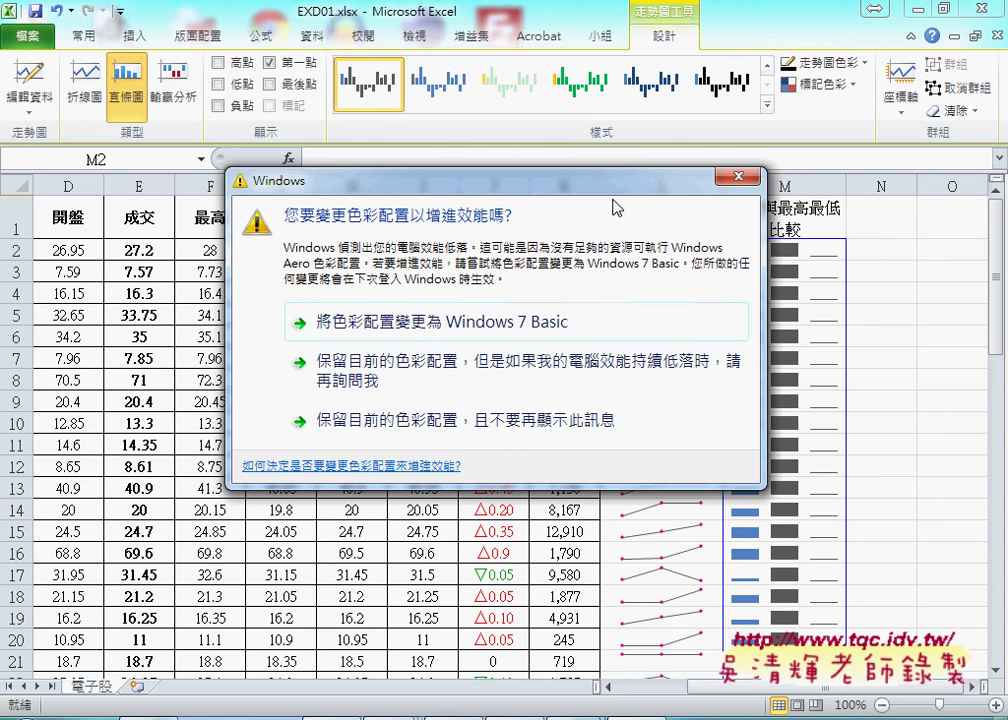
- Drag the Windows colour-scheme prompt down to the bottom of the screen, out of the way
drag(616, 182, 851, 699)
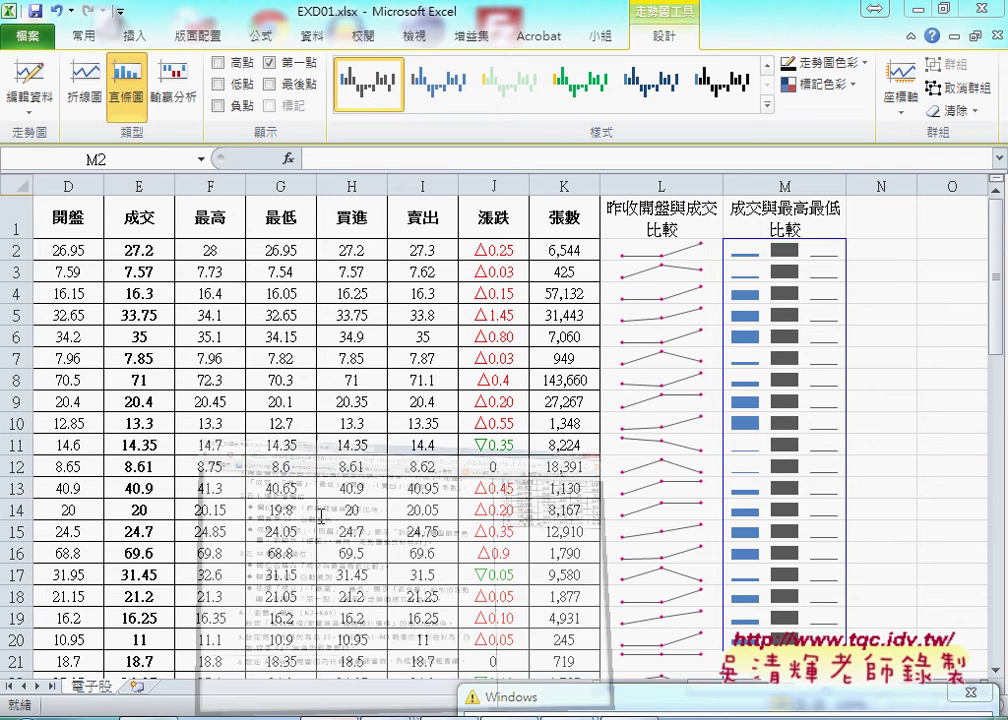
- Scroll the PDF to items 3–6, then bring the EXD01.xlsx workbook back to the front
scroll(155, 411, down, 1)
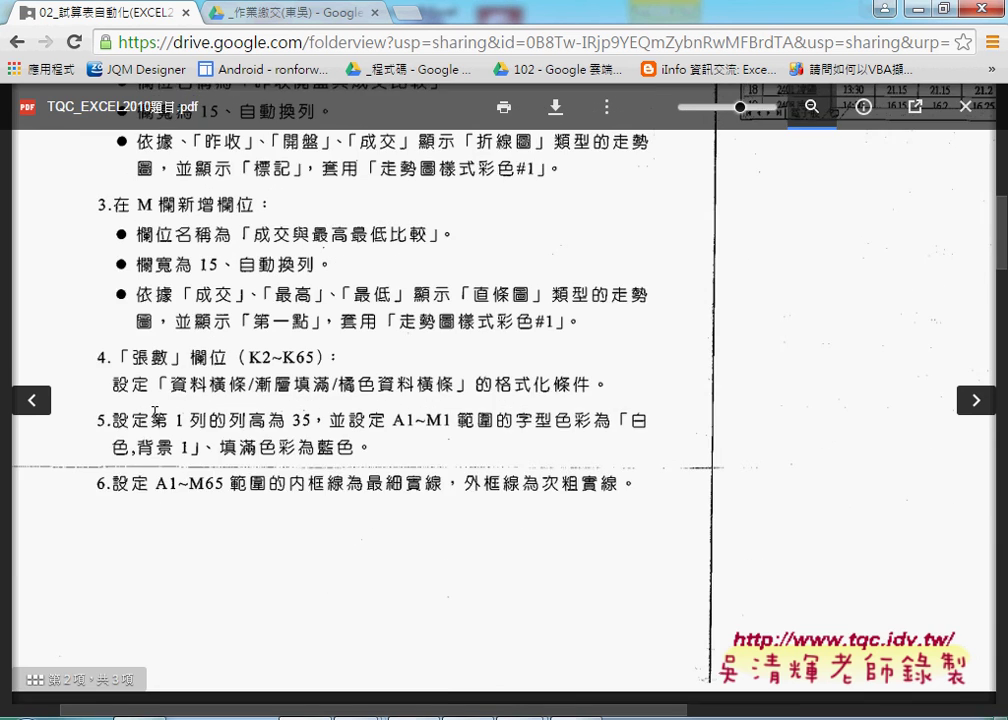
scroll(155, 411, down, 1)
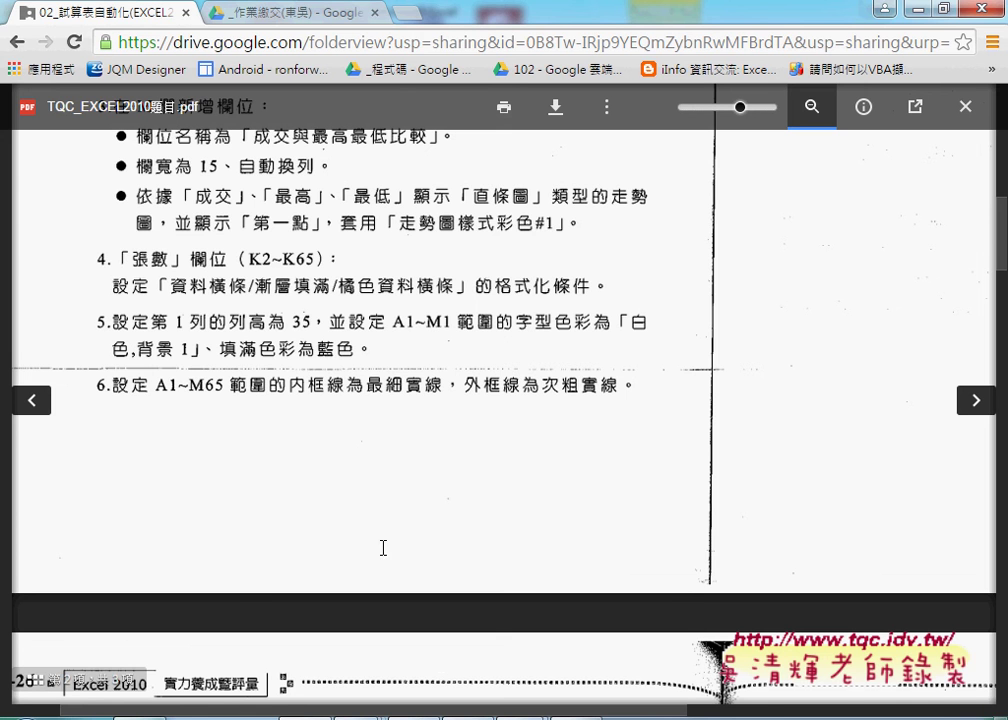
mouse_move(330, 712)
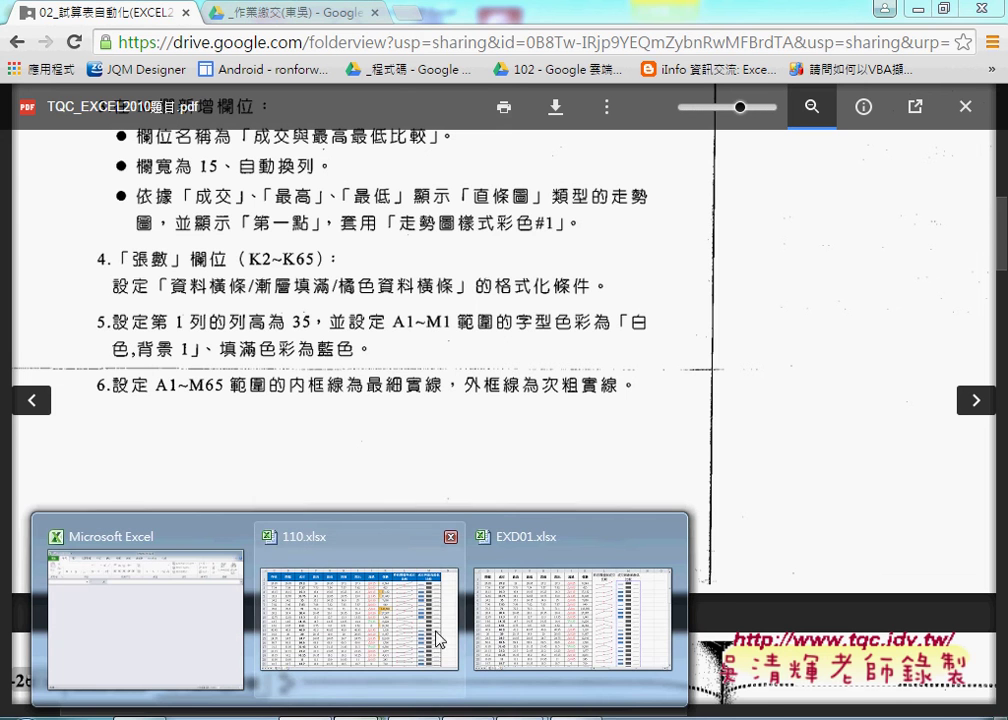
click(504, 630)
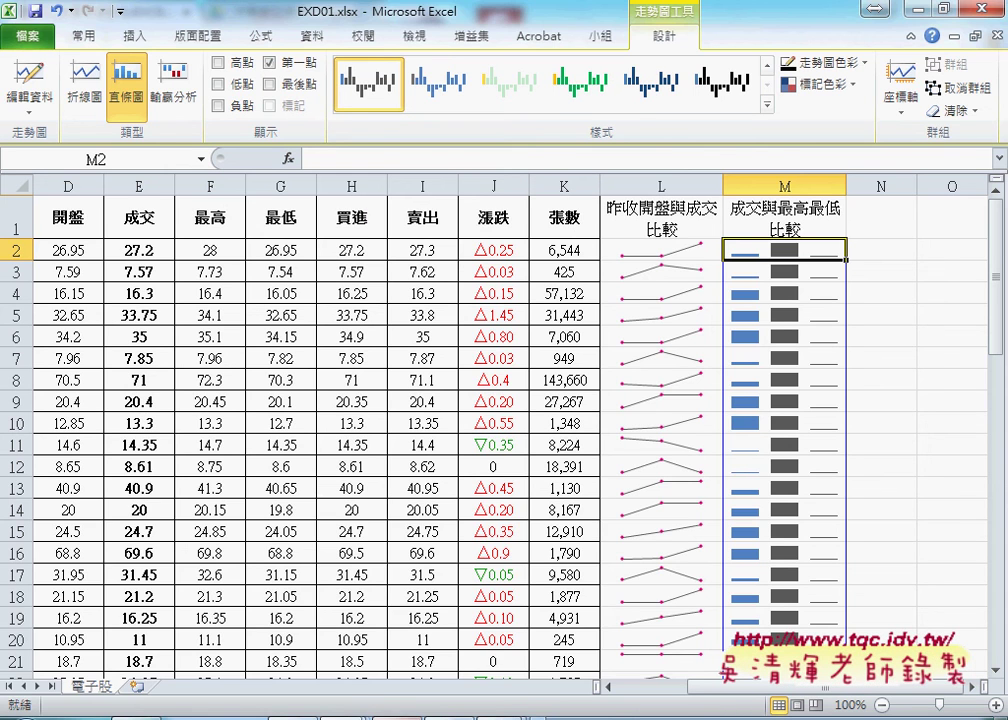
- Mark up the 110.xlsx sample's orange data bars in column K, then return to the PDF
mouse_move(330, 712)
click(360, 645)
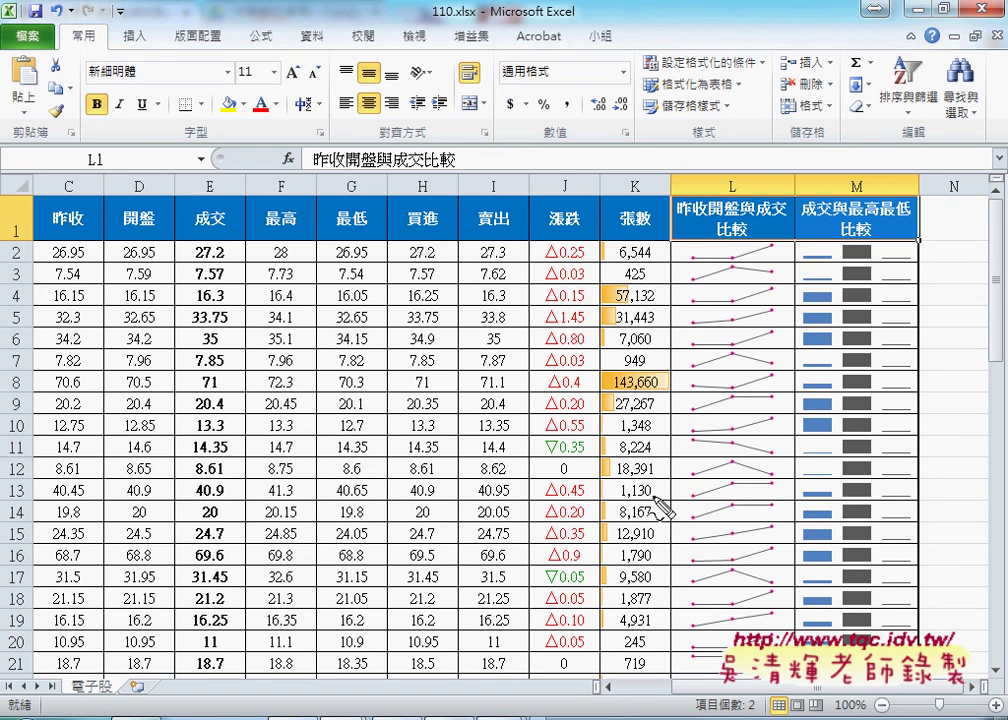
mouse_move(590, 518)
mouse_down()
mouse_move(695, 440)
mouse_move(597, 548)
mouse_up()
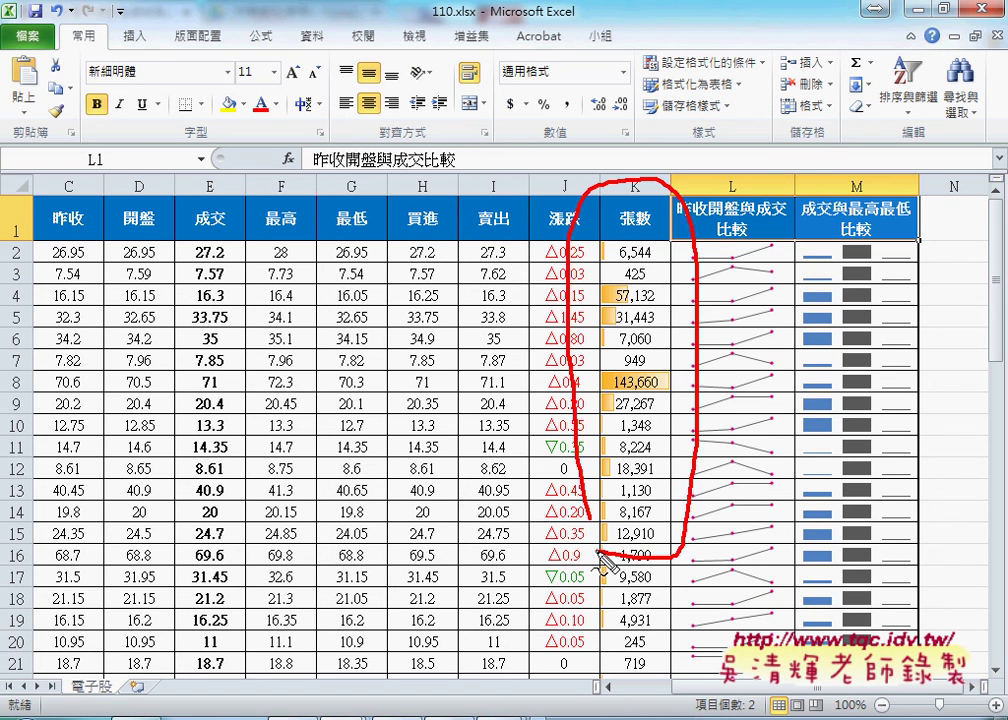
mouse_move(598, 300)
mouse_down()
mouse_move(618, 298)
mouse_move(615, 349)
mouse_up()
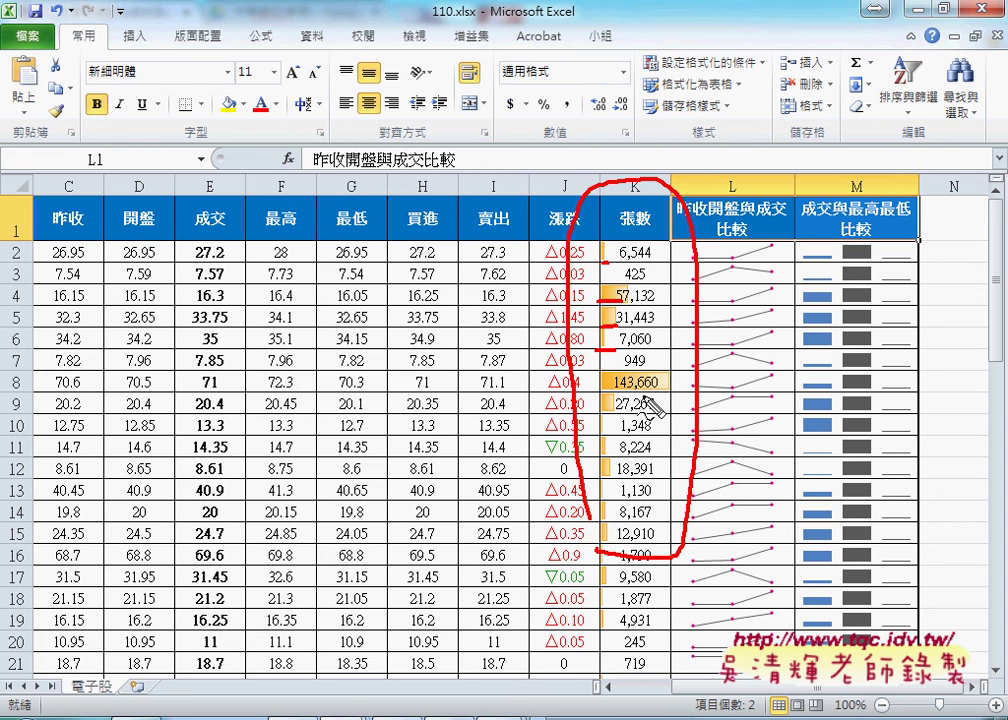
drag(604, 395, 666, 394)
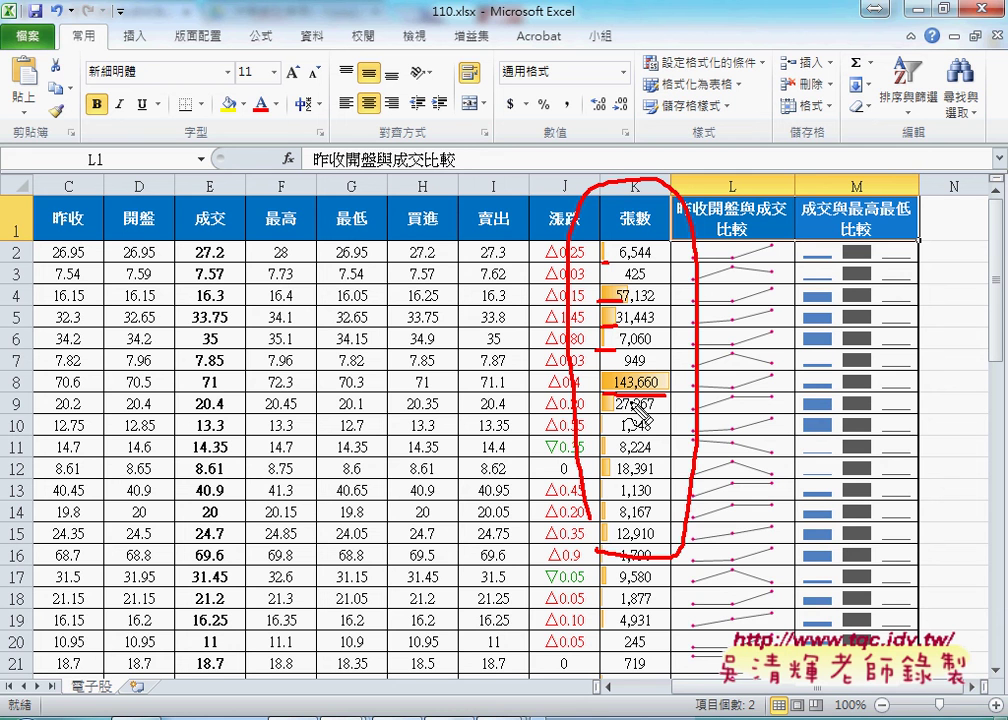
key(Escape)
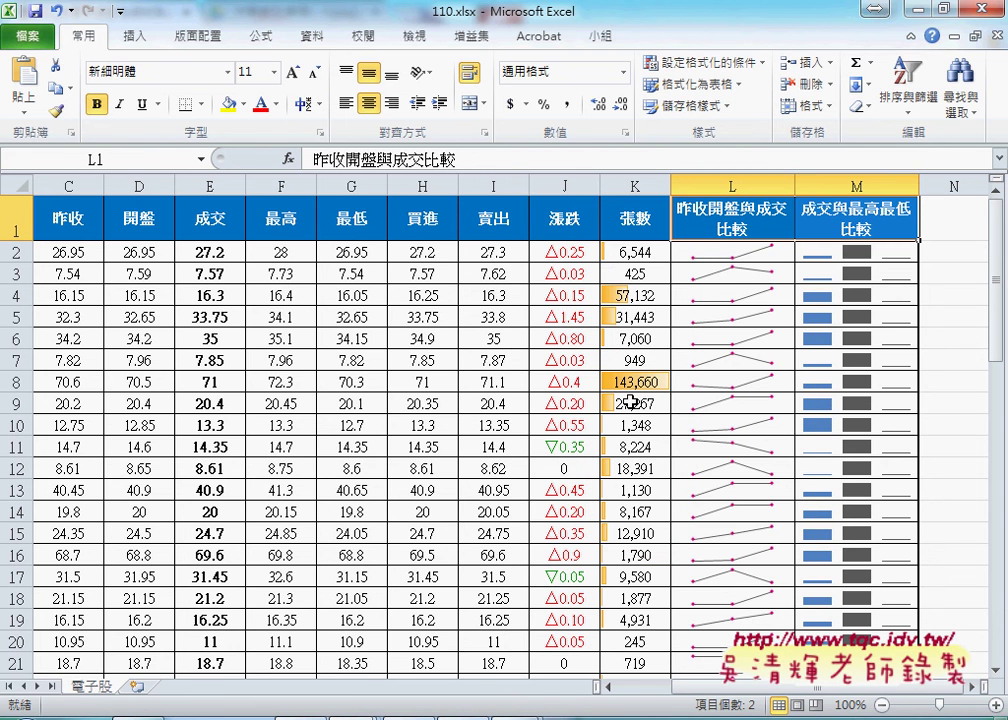
key(alt+Tab)
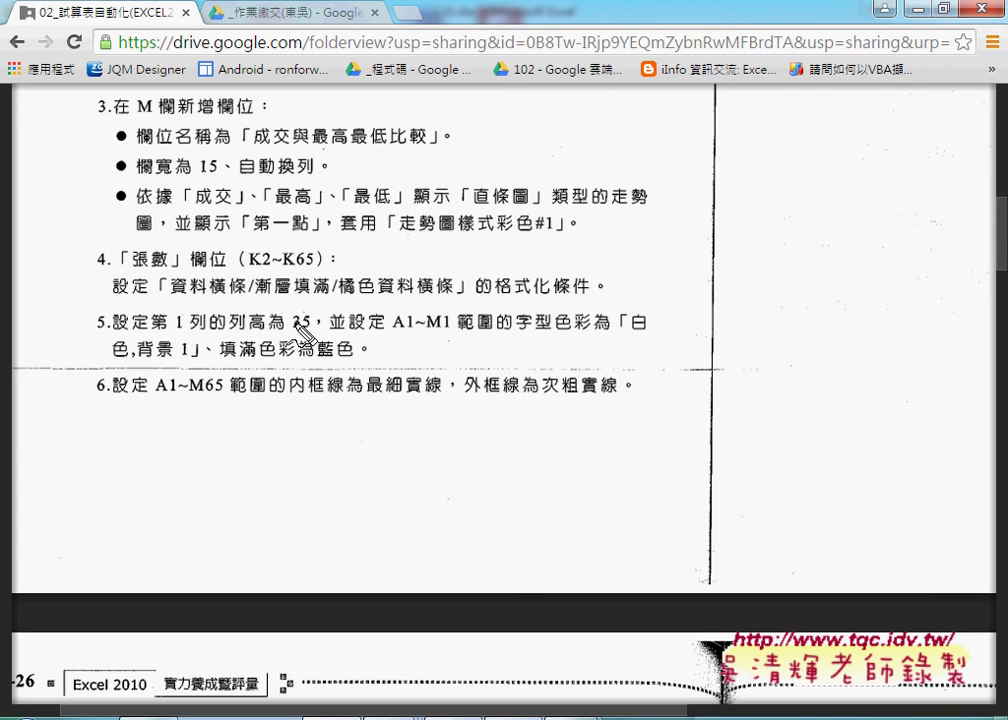
- Highlight key phrases in PDF steps 5 and 6 on row 1 height 35, colour and borders
drag(233, 336, 261, 331)
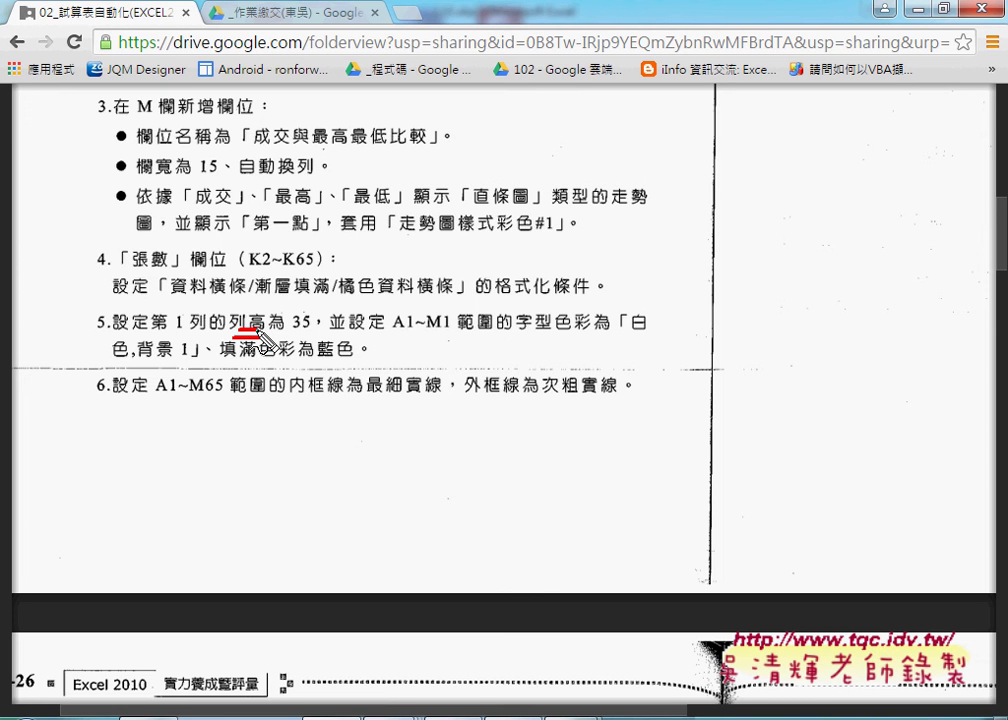
drag(292, 330, 311, 330)
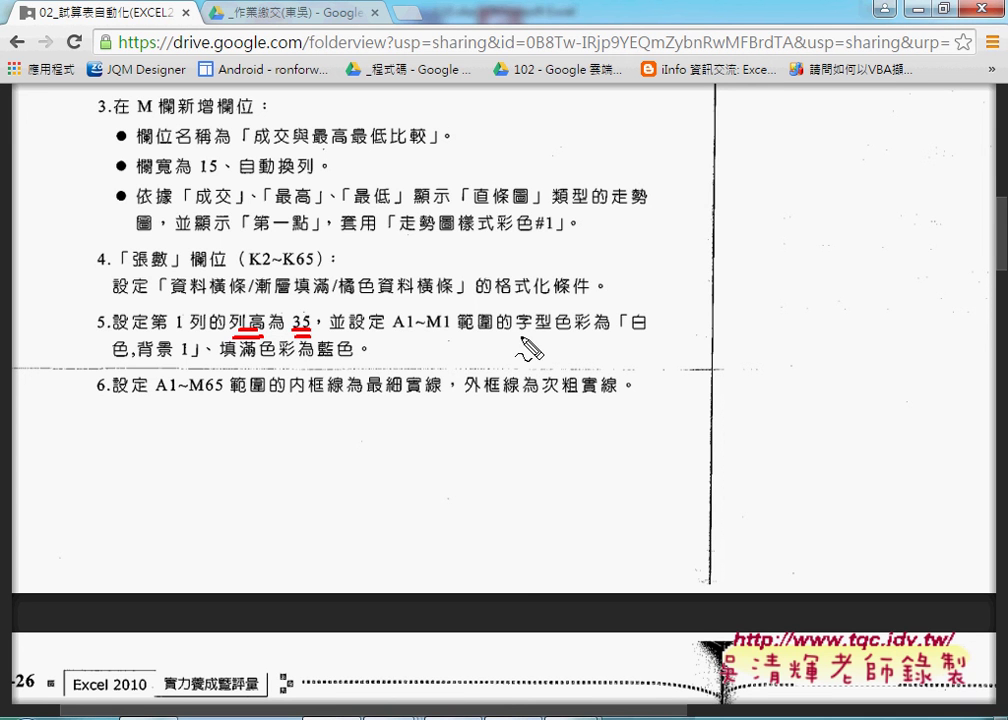
drag(519, 337, 643, 333)
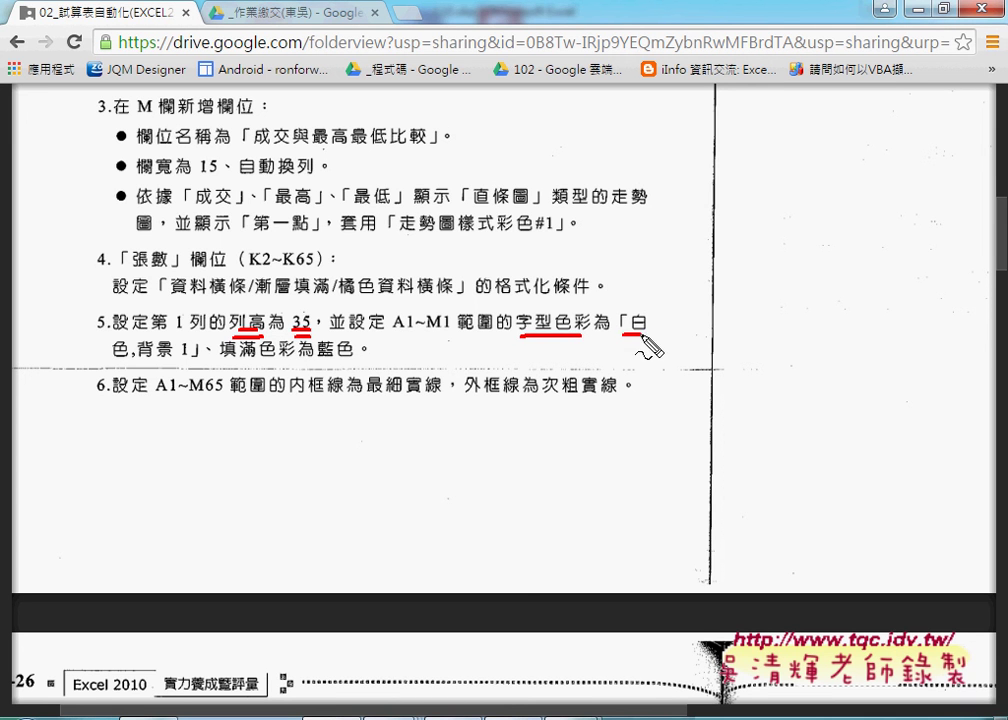
drag(112, 361, 128, 360)
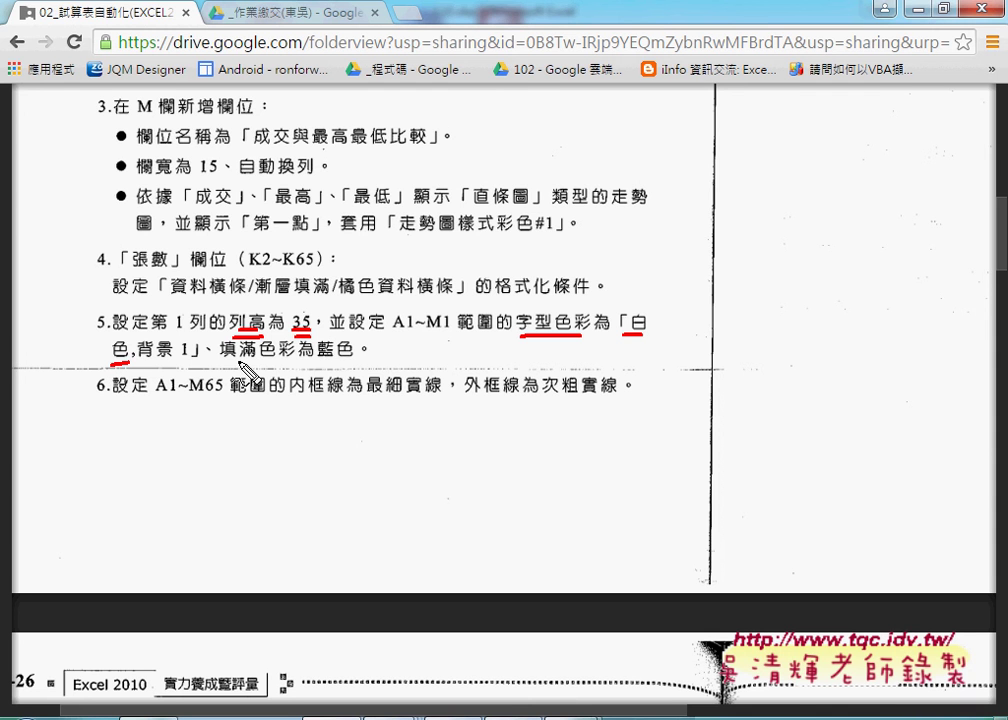
drag(320, 359, 354, 358)
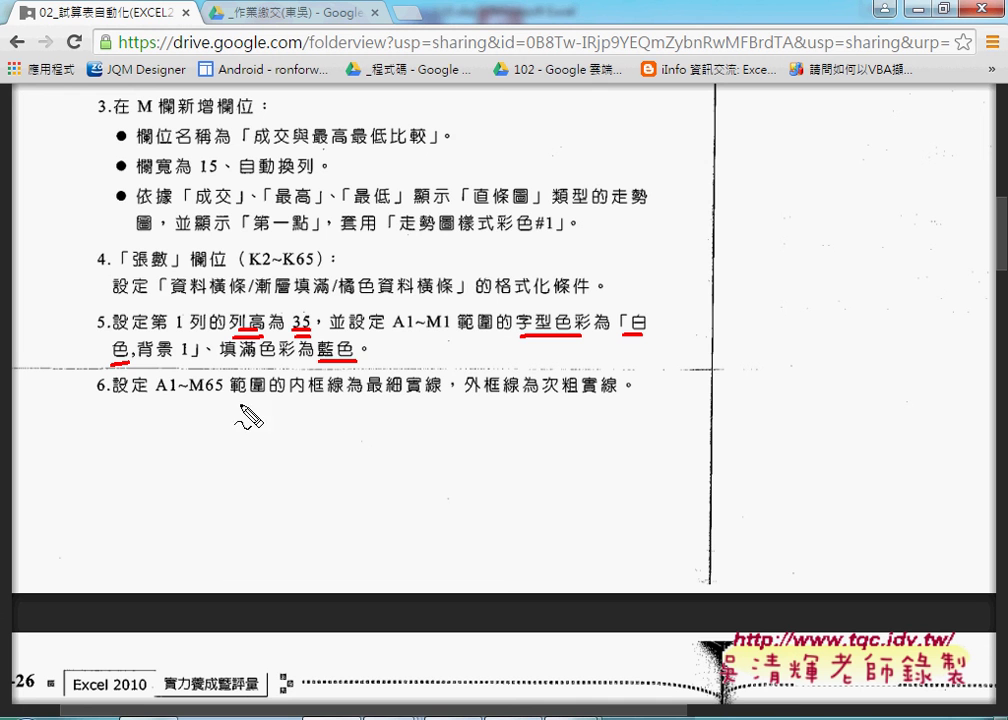
drag(157, 395, 200, 395)
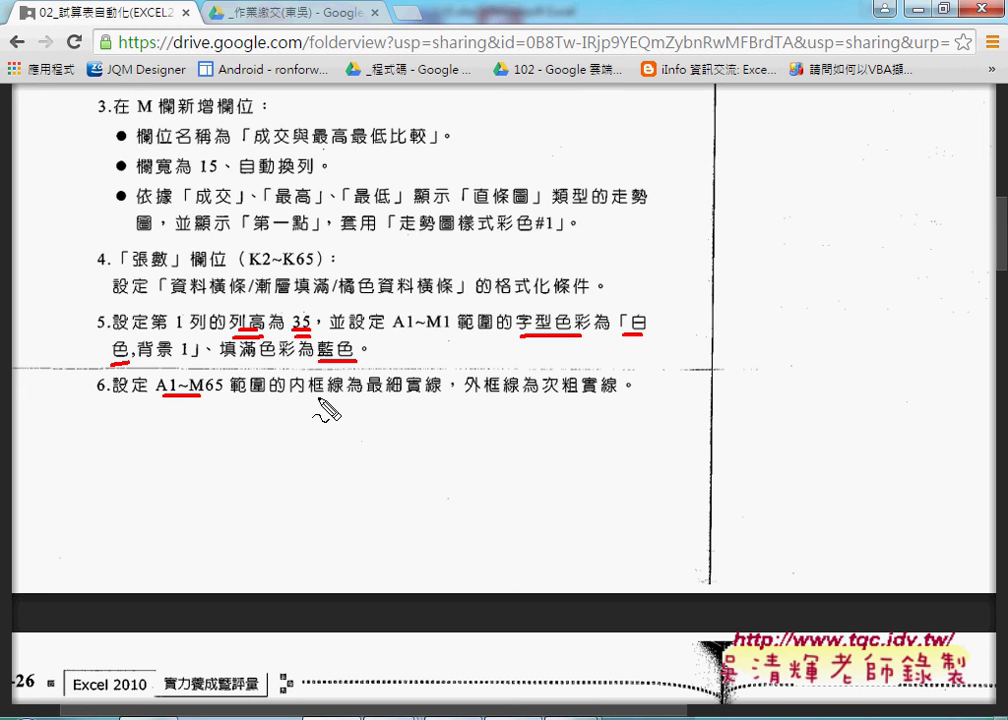
drag(293, 397, 331, 397)
drag(467, 396, 504, 396)
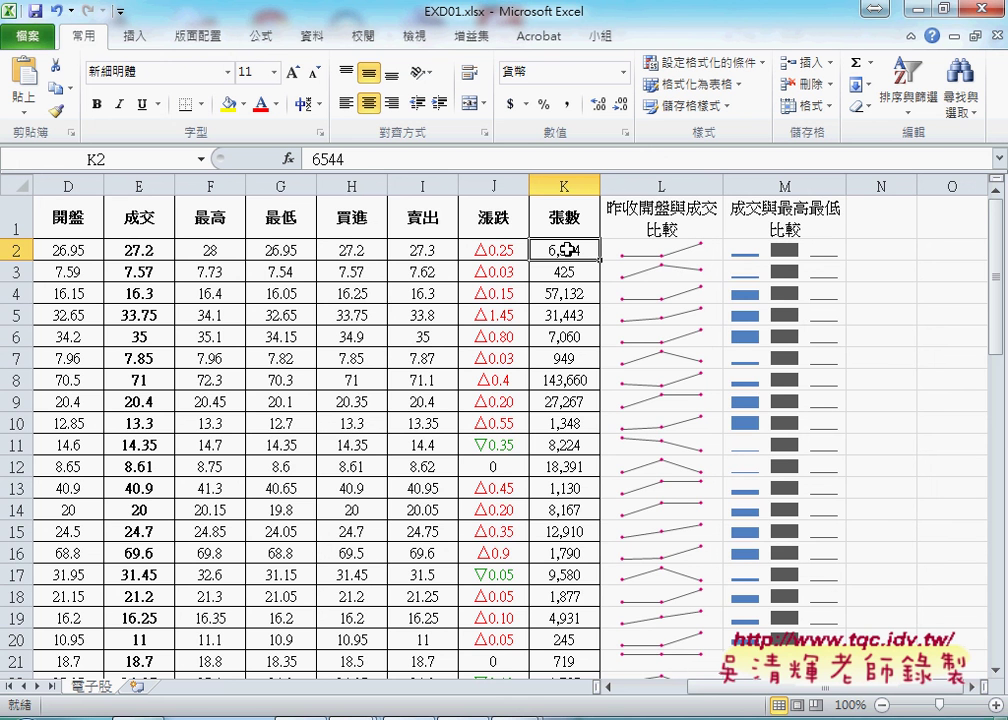
- Extend the selection from K2 down to K65 with Ctrl+Shift+Down, then scroll back to the top
key(ctrl+shift+Down)
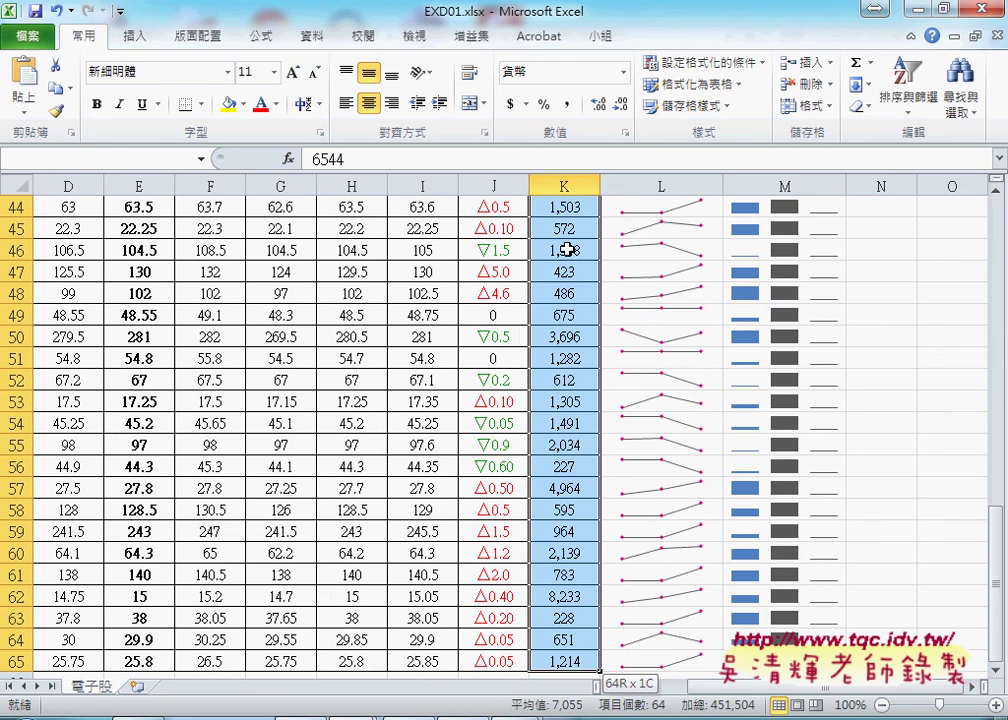
scroll(567, 249, up, 4)
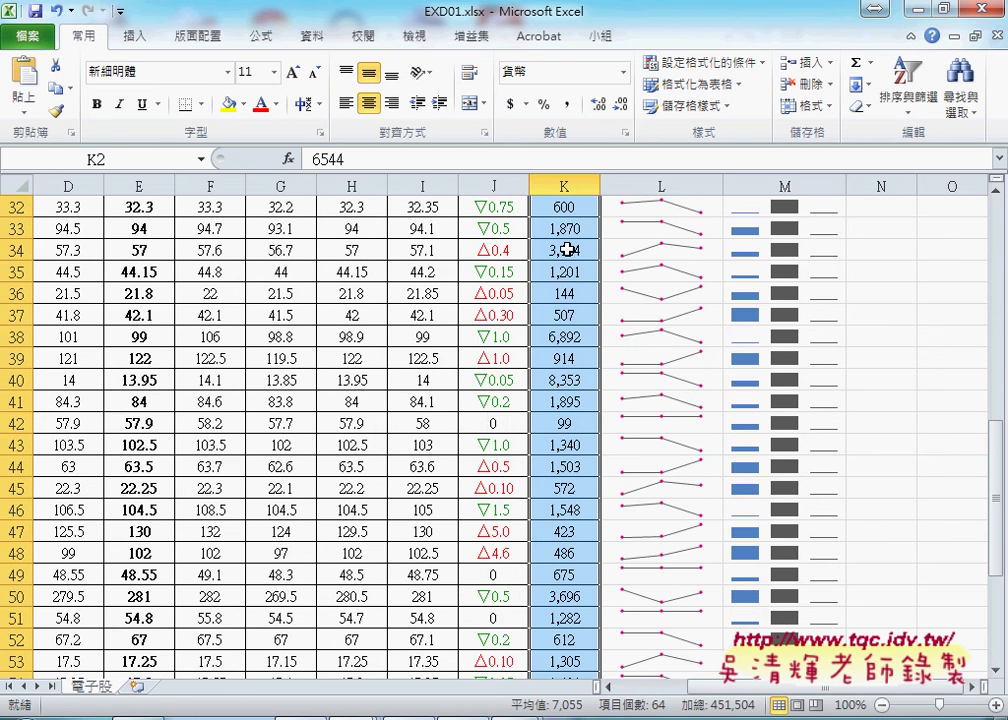
scroll(567, 249, up, 7)
scroll(567, 249, up, 1)
scroll(567, 249, up, 3)
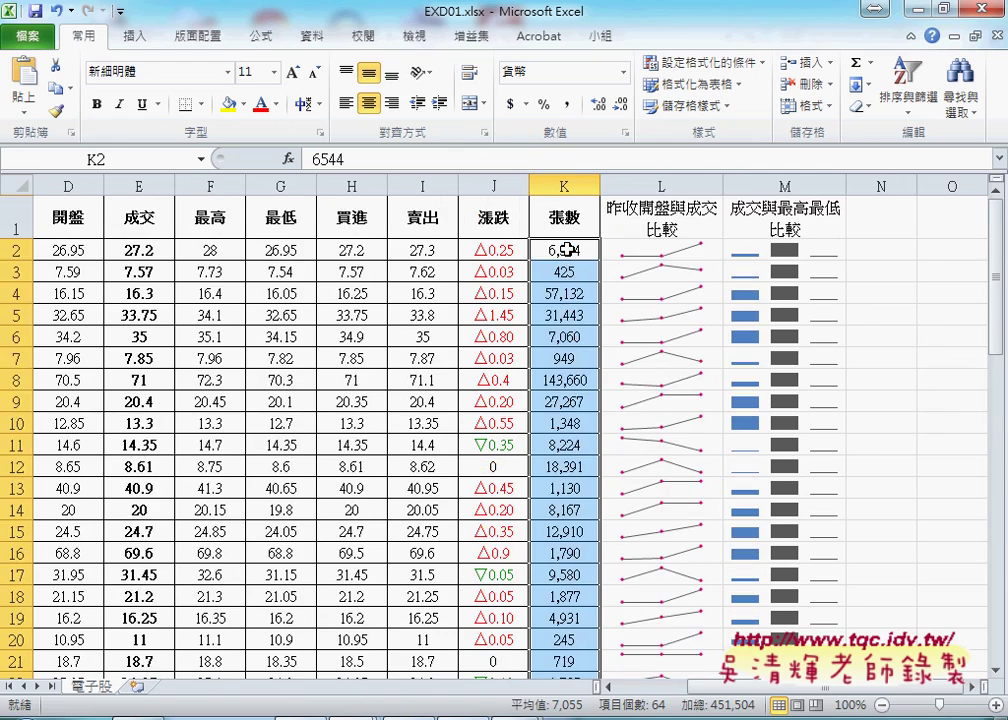
scroll(569, 252, down, 4)
scroll(574, 300, down, 7)
scroll(576, 452, down, 4)
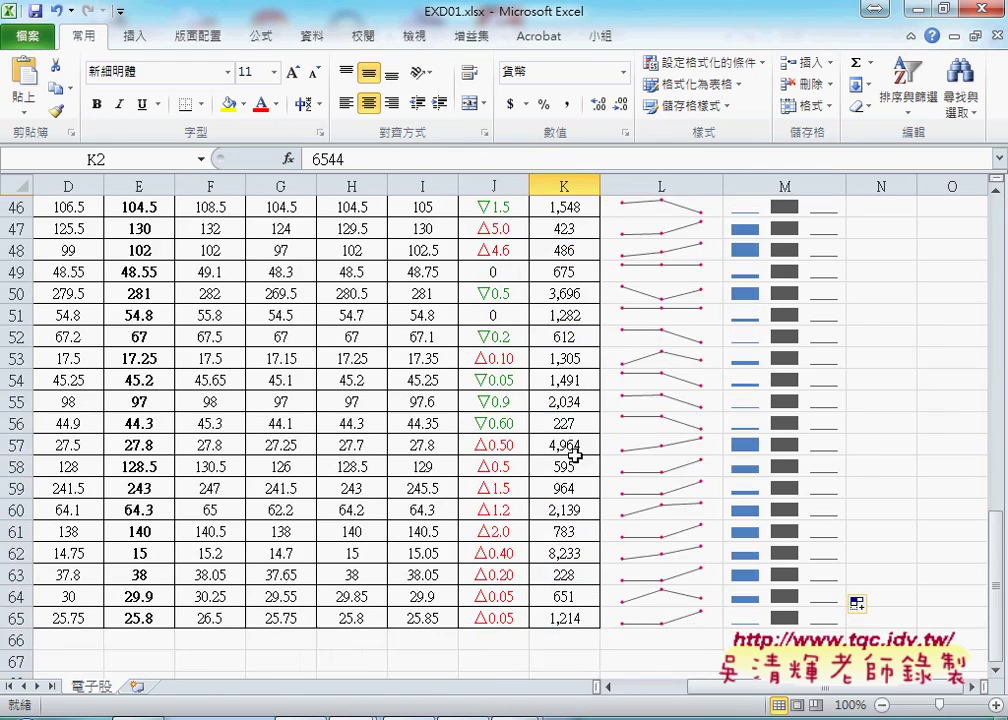
scroll(576, 455, up, 9)
scroll(569, 274, up, 2)
scroll(556, 315, down, 10)
scroll(574, 407, down, 4)
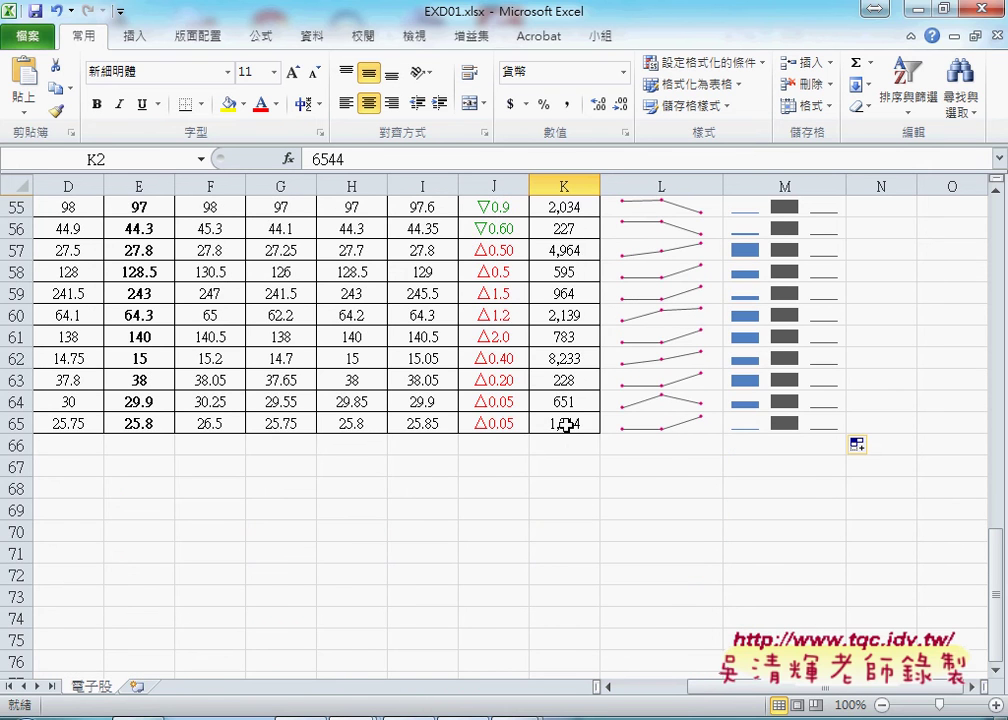
scroll(566, 425, up, 7)
scroll(566, 425, up, 8)
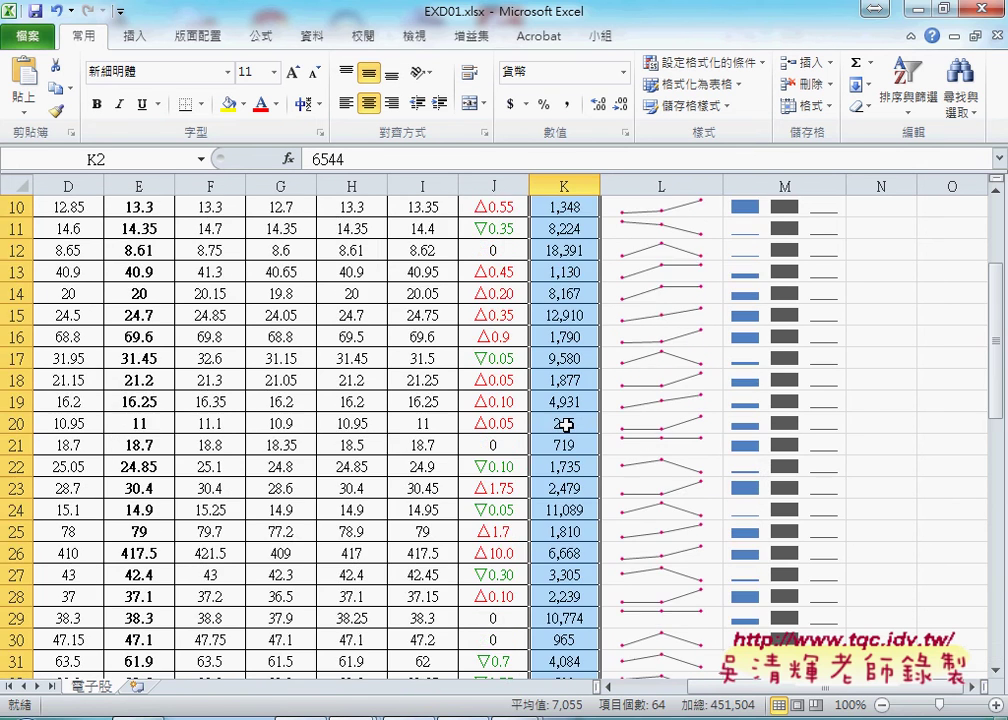
scroll(566, 425, up, 3)
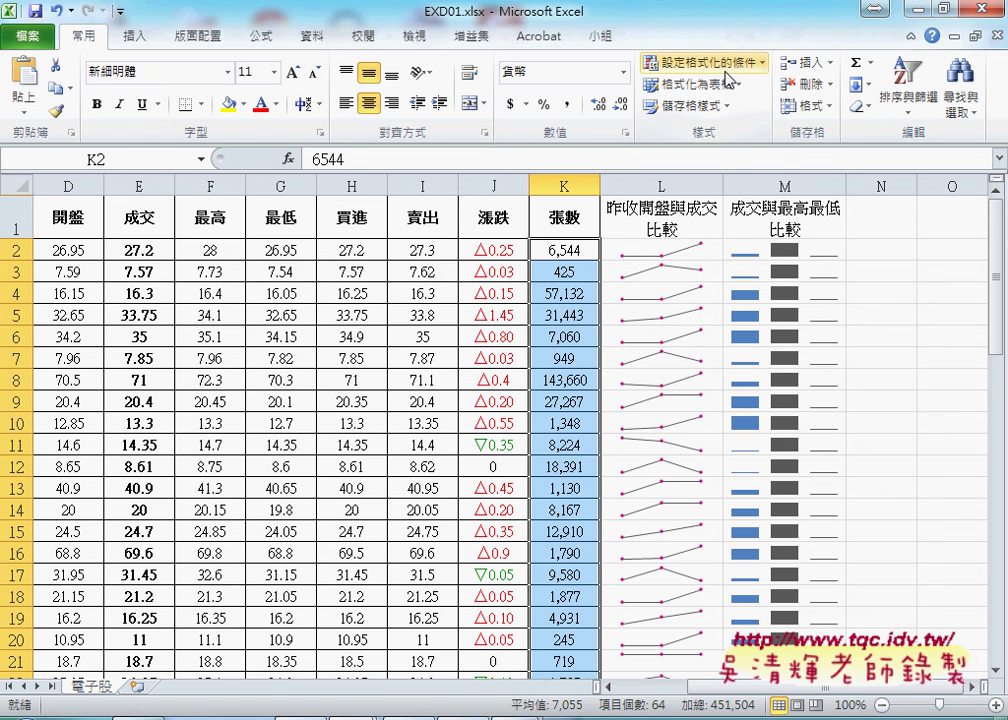
- Apply Conditional Formatting's Gradient Fill Orange Data Bar to K2:K65
click(722, 66)
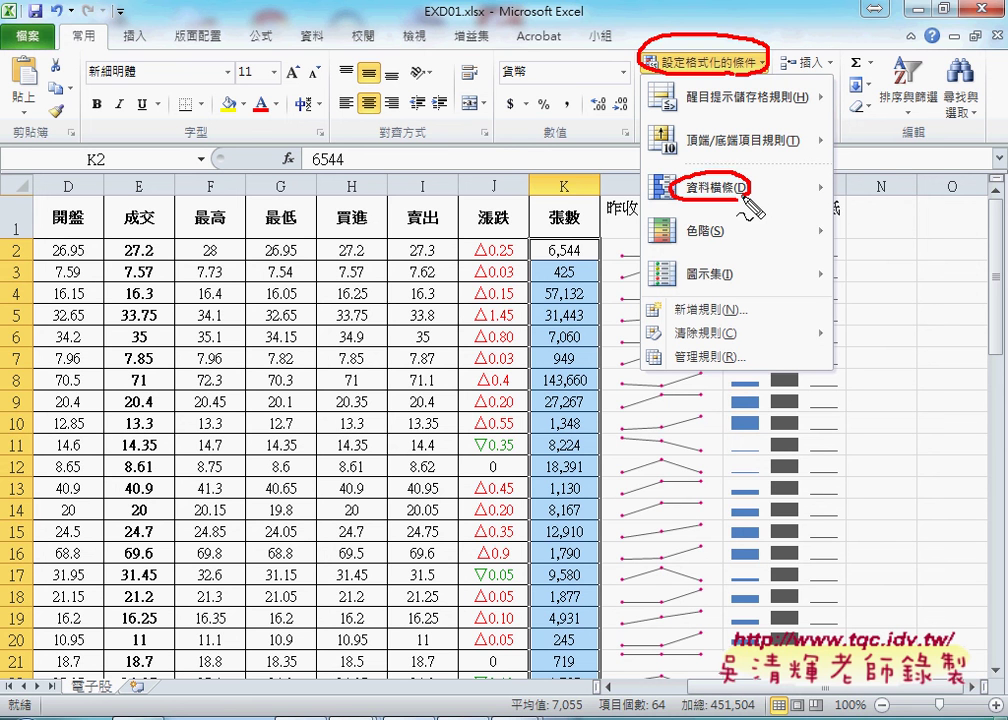
key(Escape)
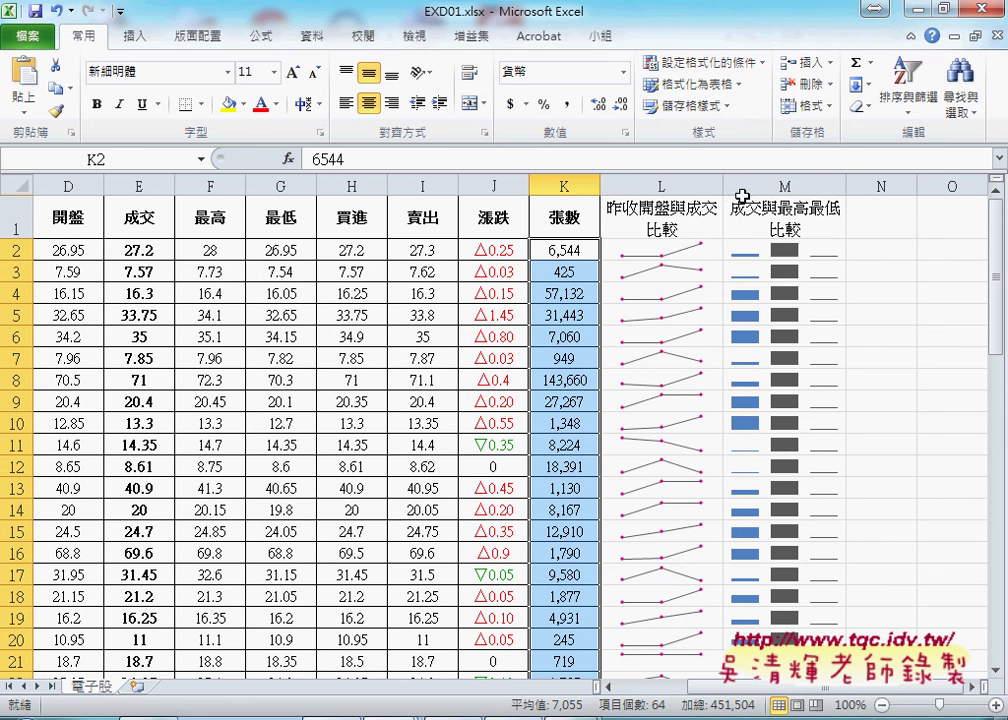
click(705, 62)
mouse_move(716, 194)
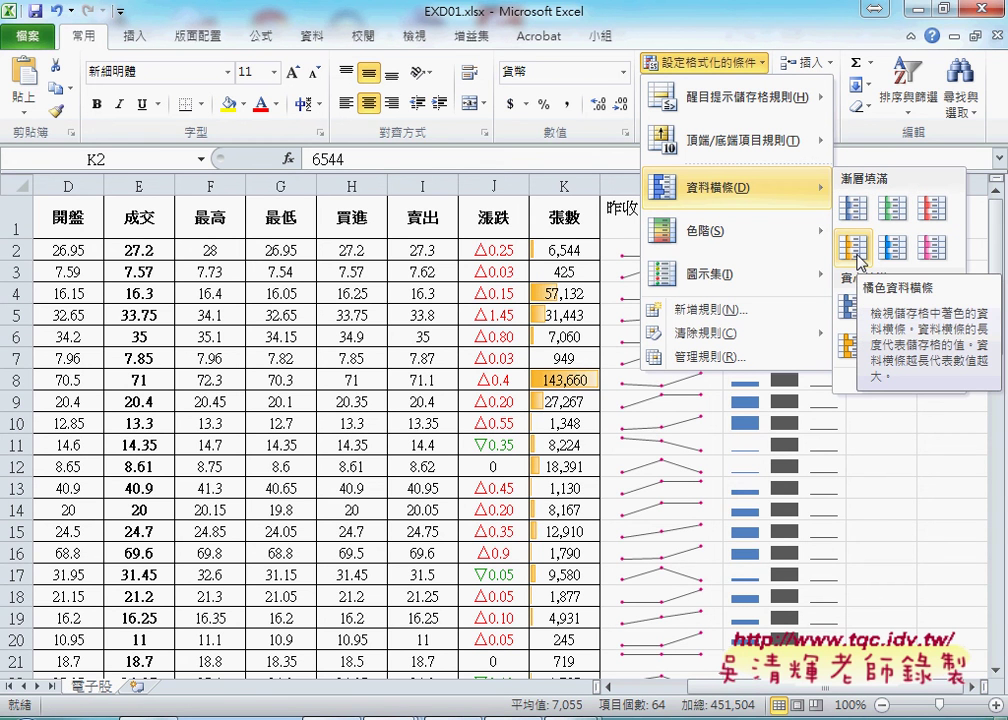
click(855, 250)
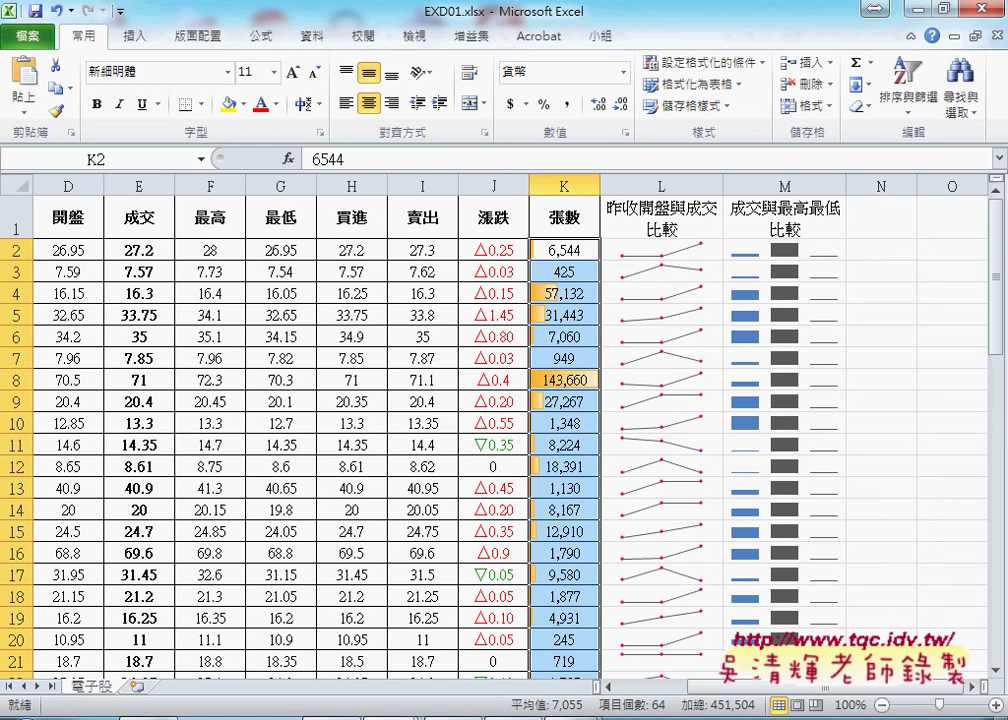
click(333, 666)
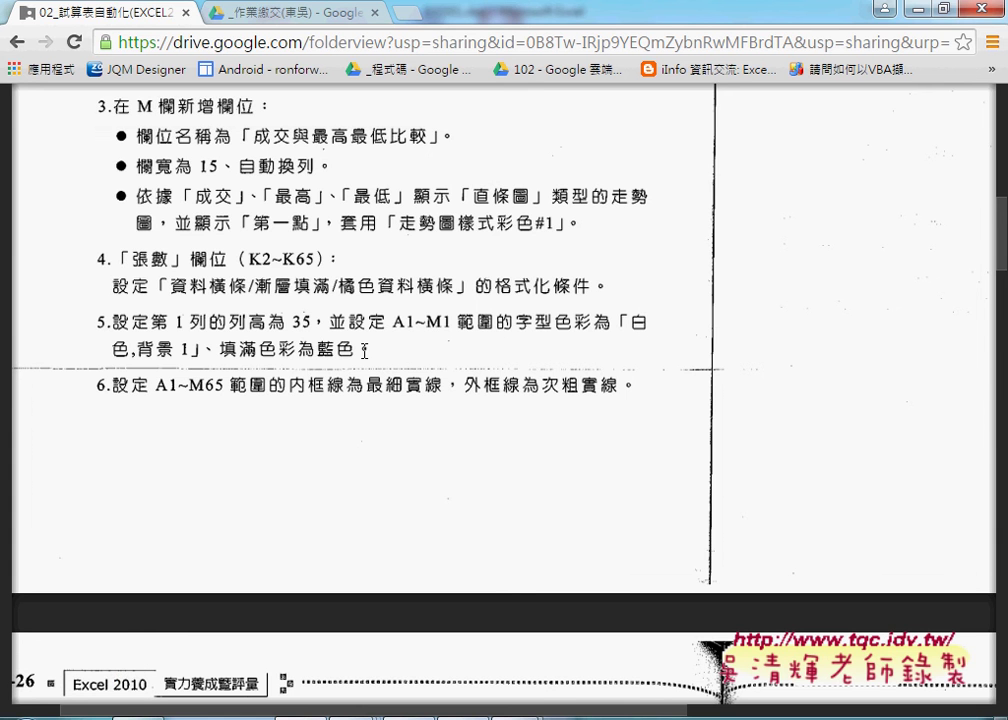
- Back in the workbook, set row 1's height to 35 via Row Height
click(917, 9)
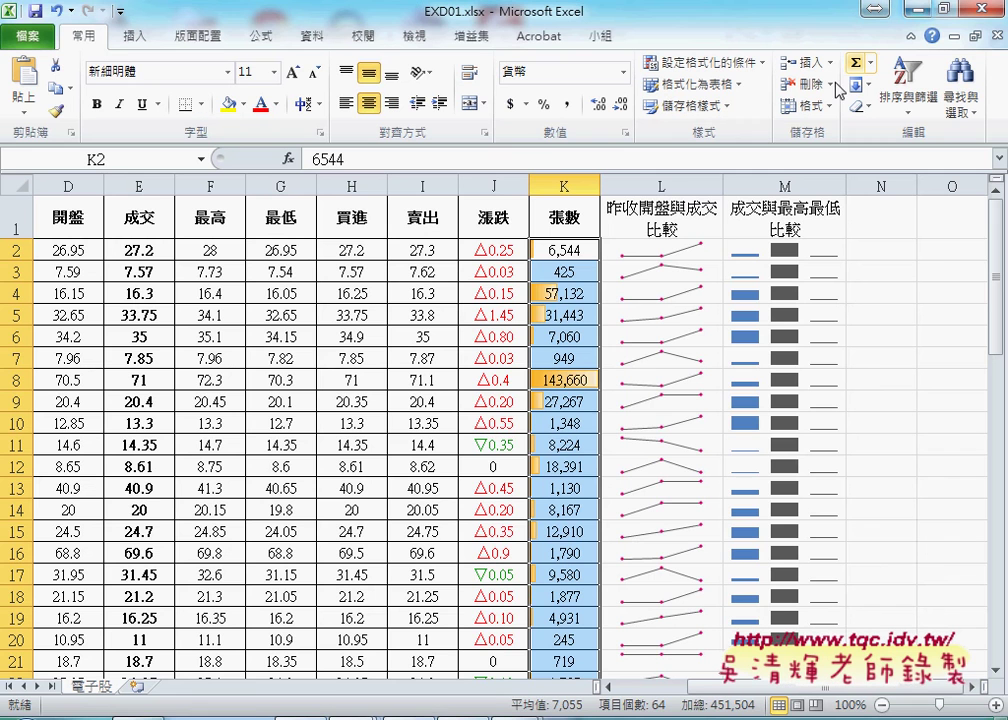
drag(736, 693, 615, 697)
click(36, 213)
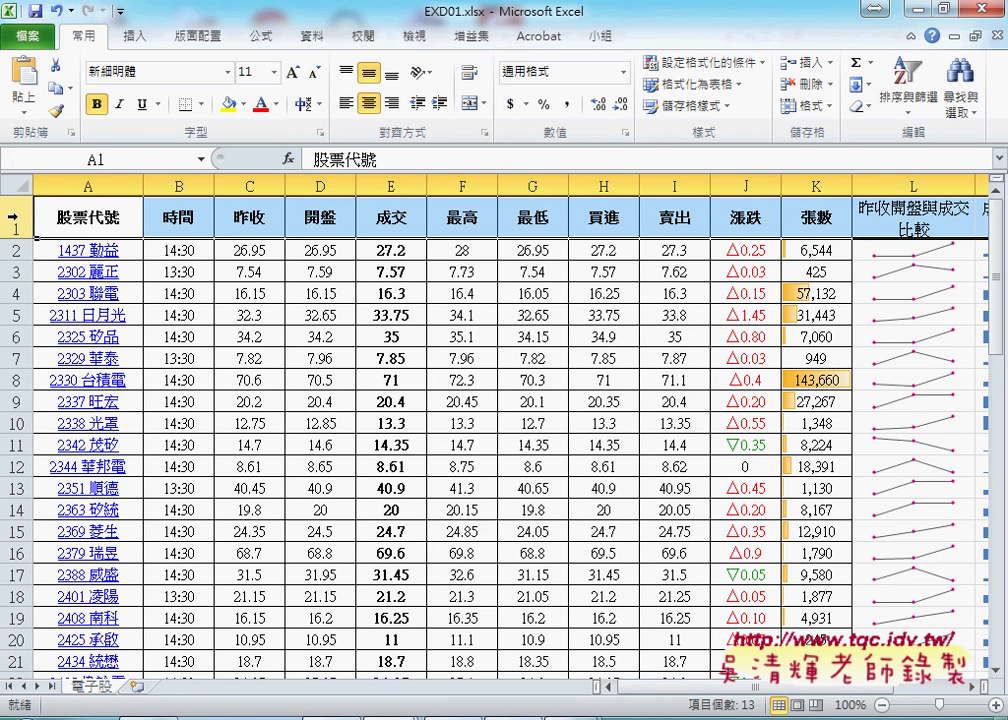
right_click(175, 220)
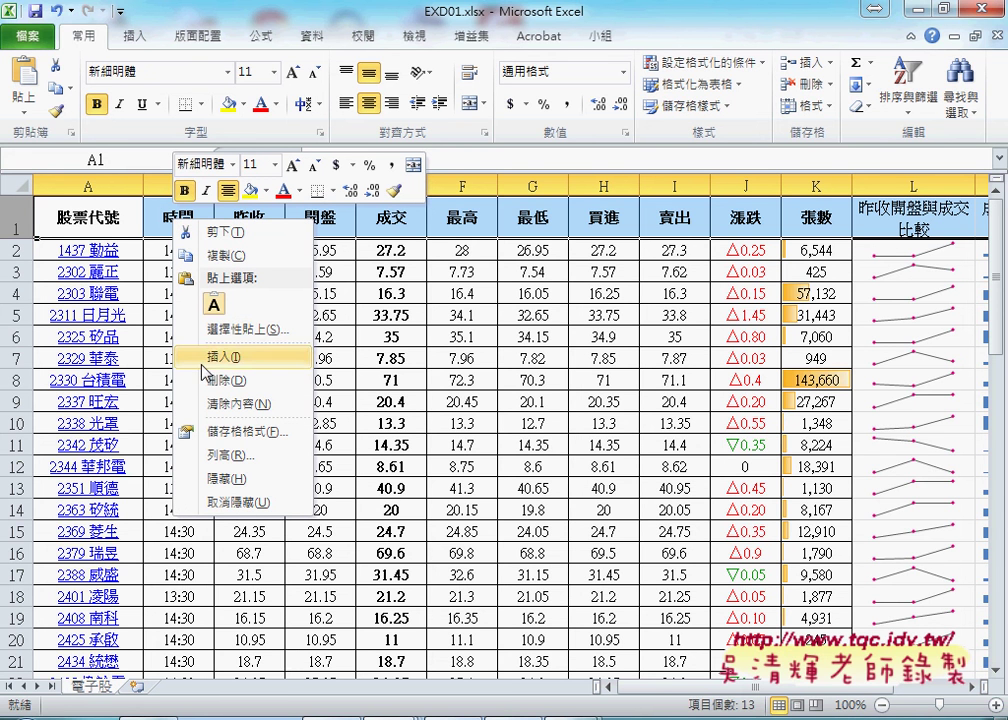
click(211, 455)
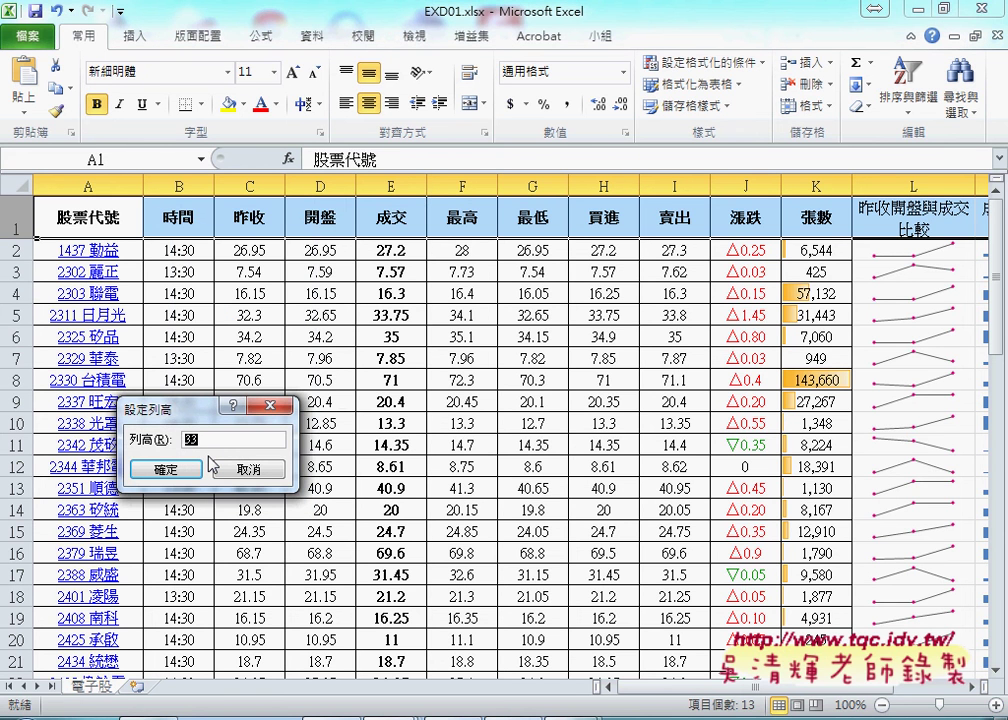
text(35)
key(Return)
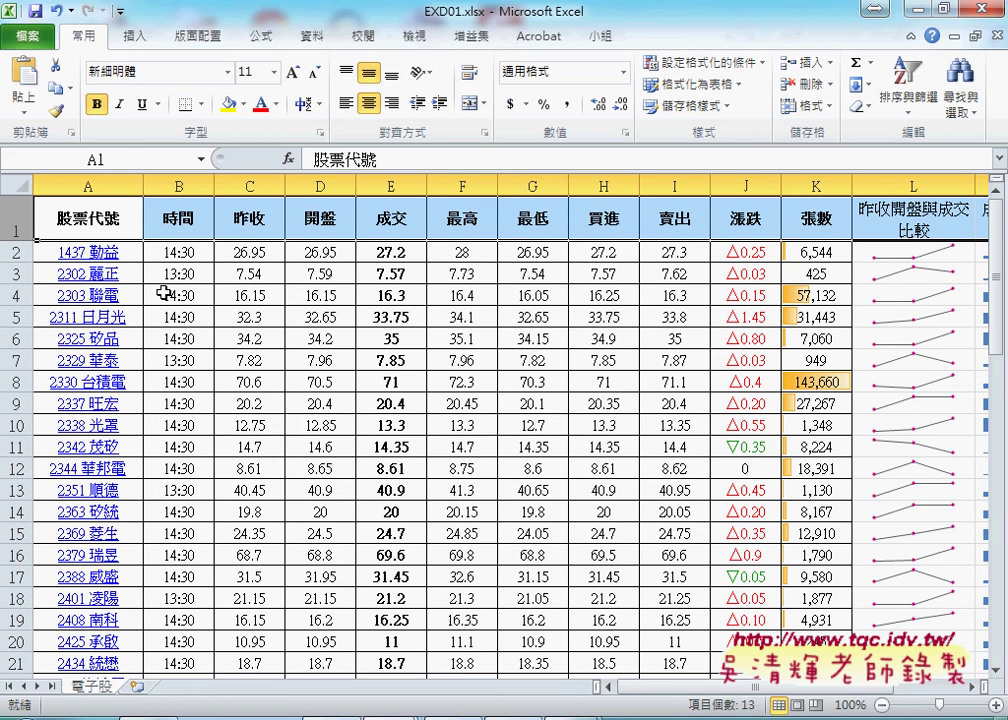
- Format header cells A1:M1 with white text on a blue fill
click(101, 218)
mouse_move(101, 218)
mouse_down()
mouse_move(997, 225)
mouse_move(892, 215)
mouse_up()
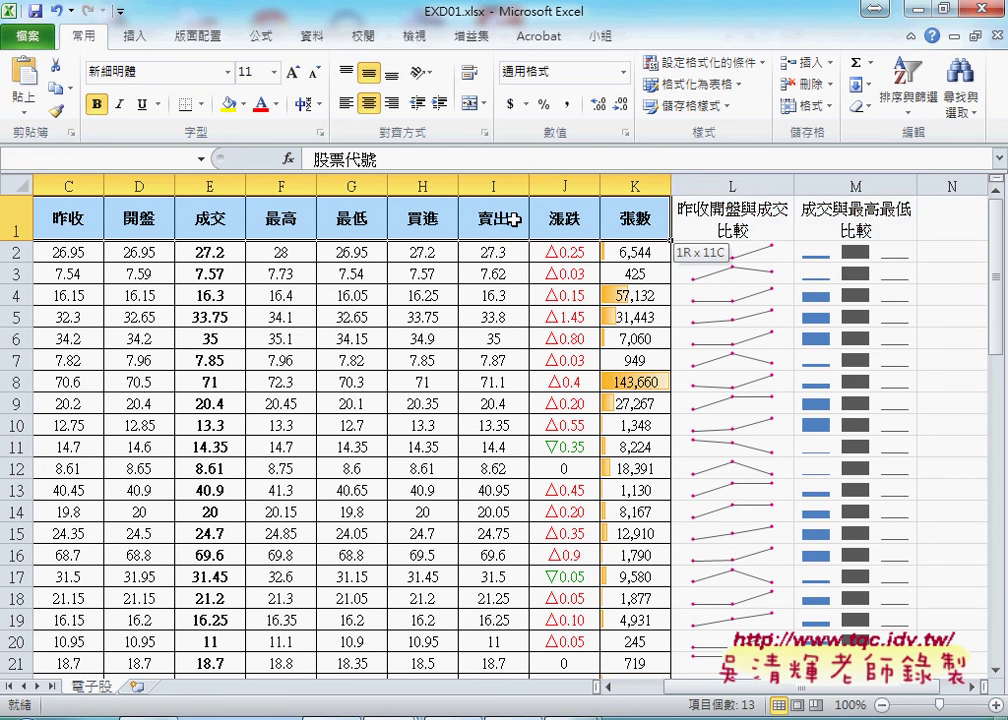
drag(892, 215, 822, 218)
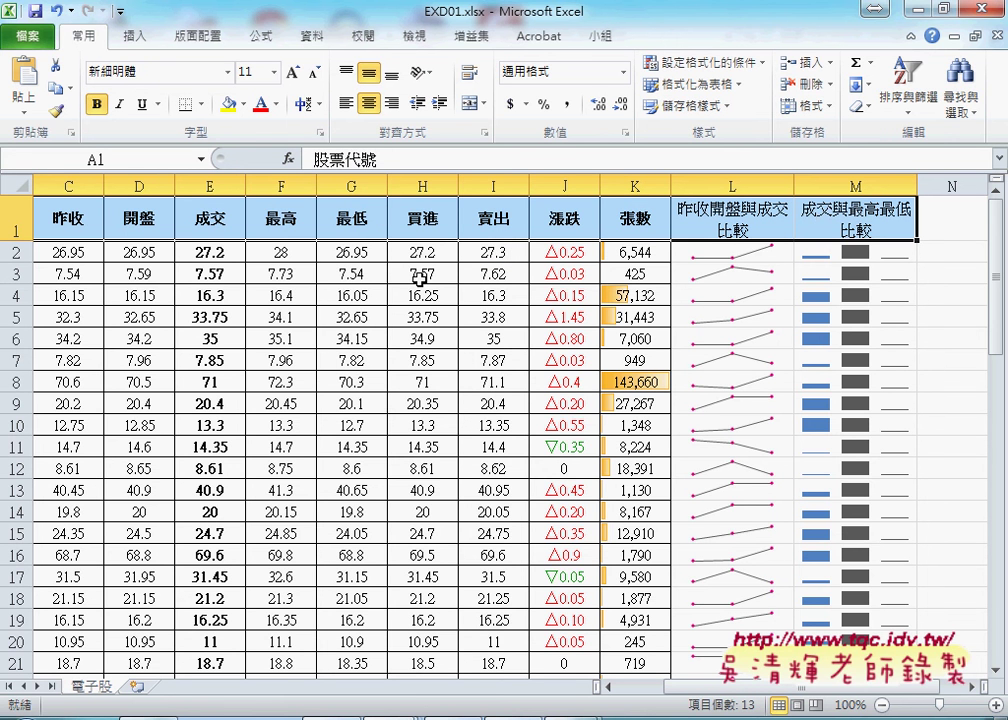
click(276, 104)
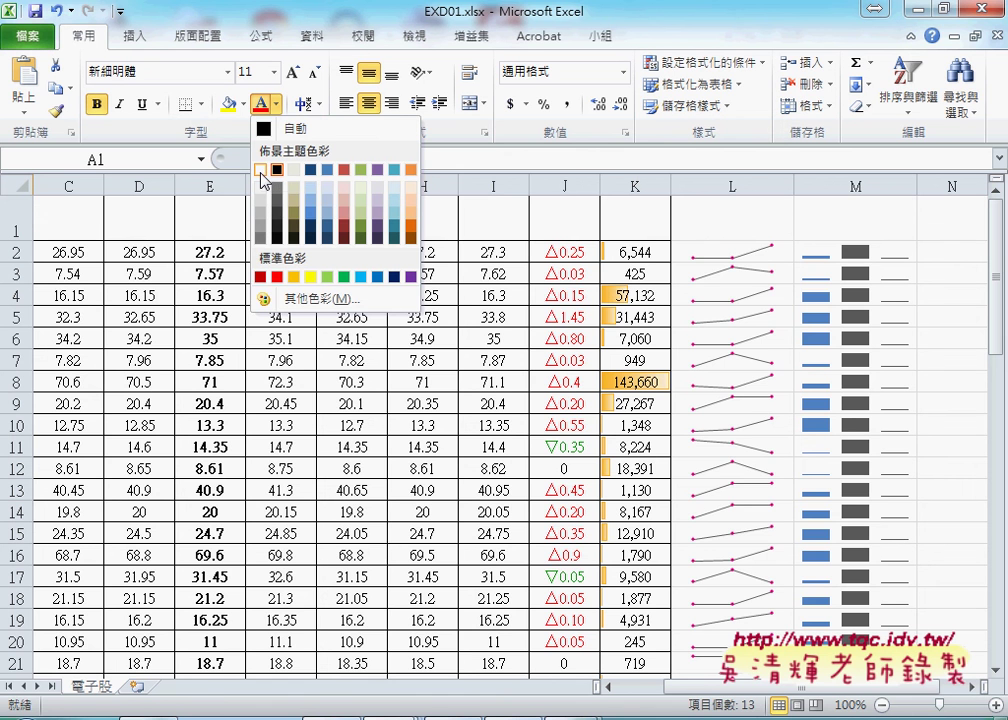
click(261, 176)
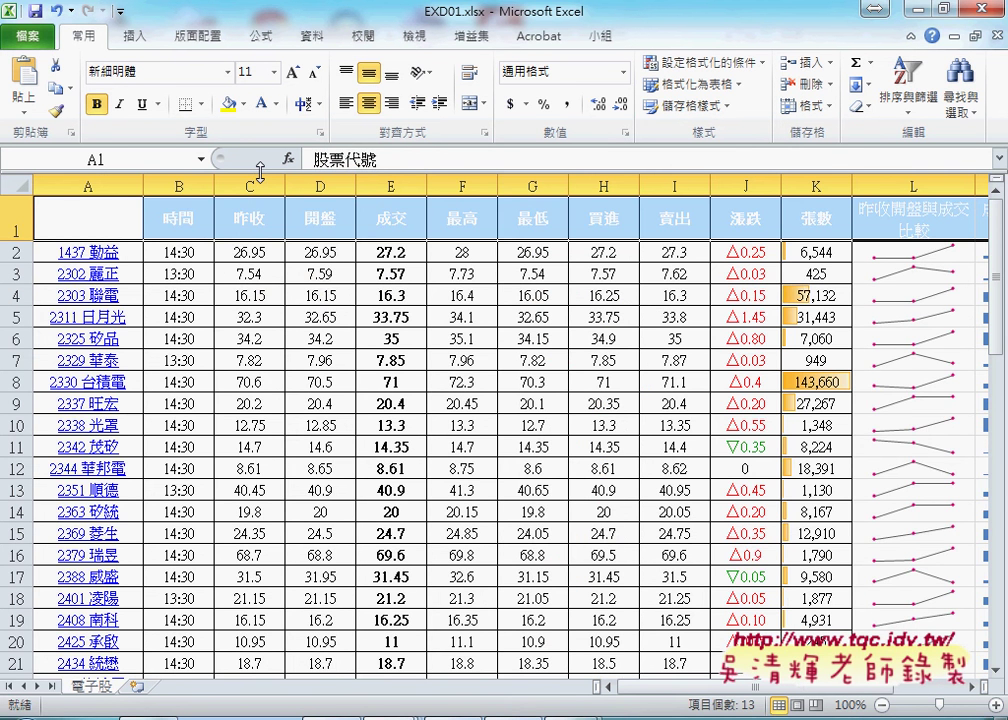
click(243, 104)
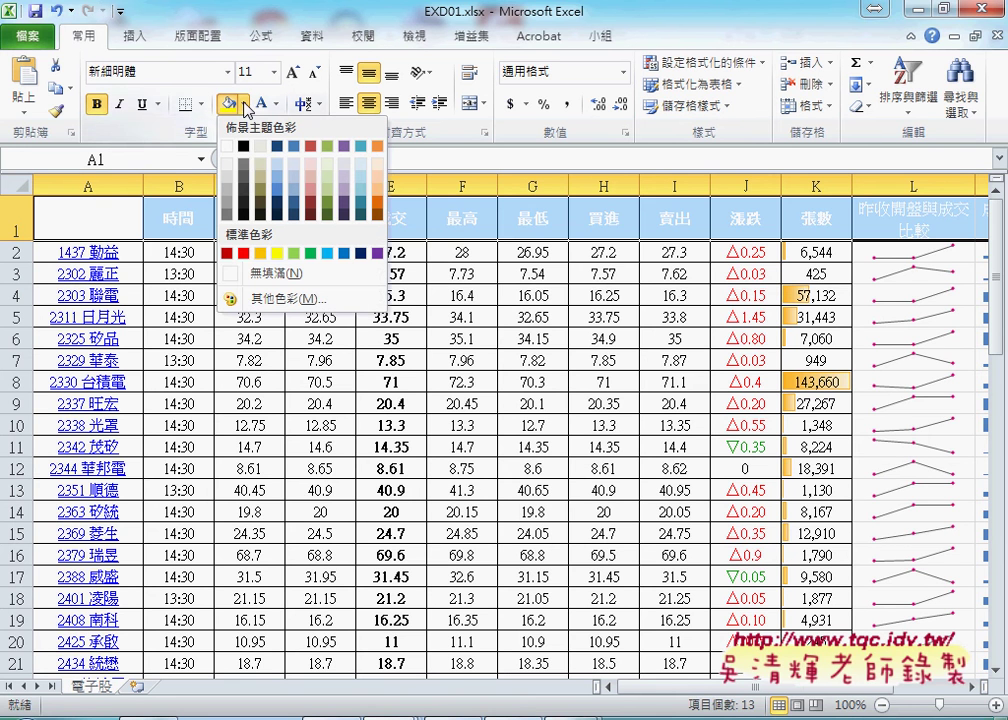
click(345, 259)
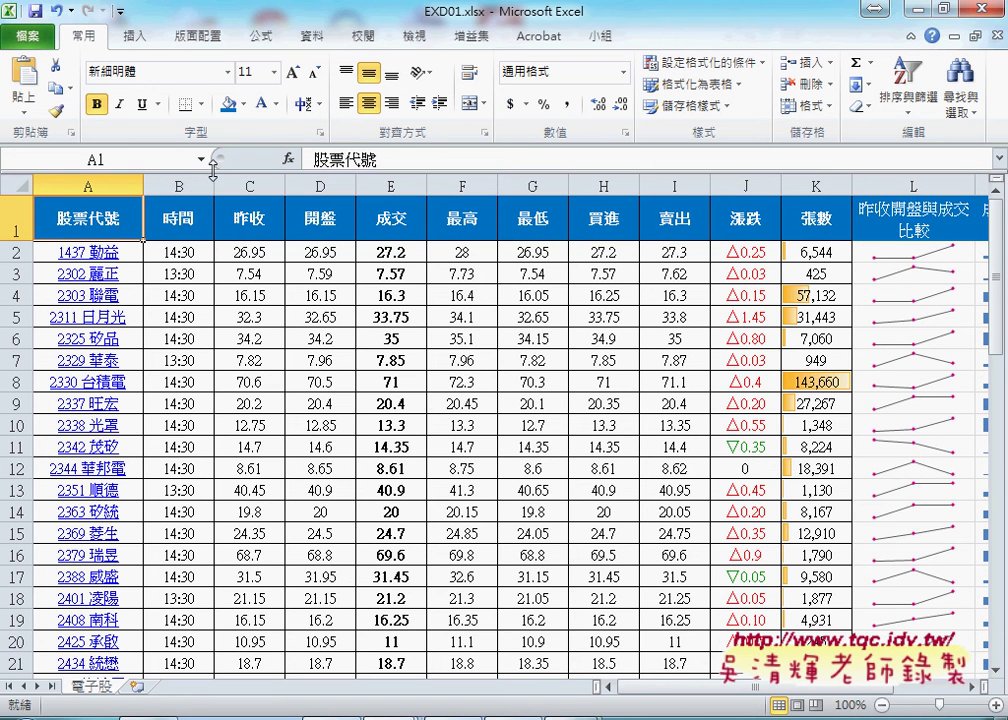
- Select the table from row 1 across to column M down to the last data row and apply All Borders
click(202, 104)
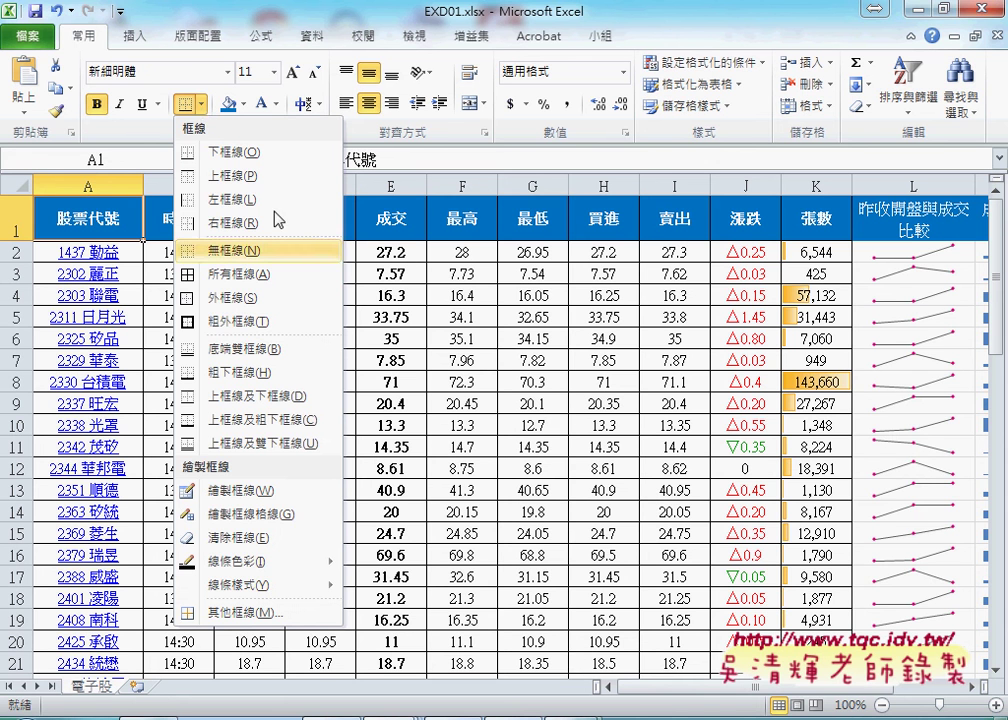
click(324, 112)
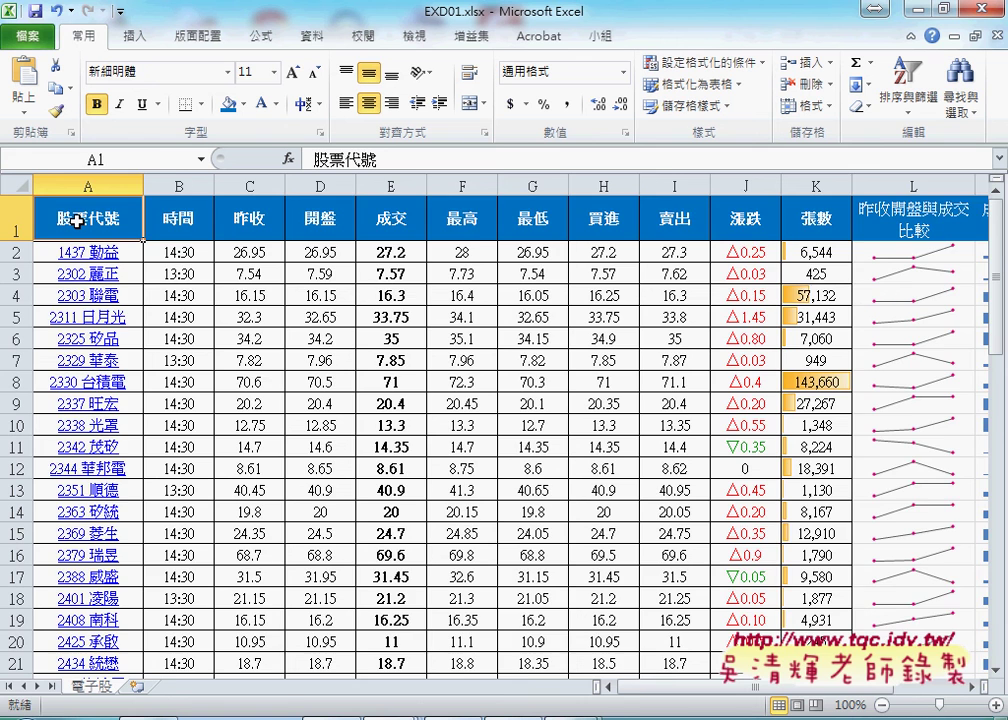
drag(76, 220, 975, 220)
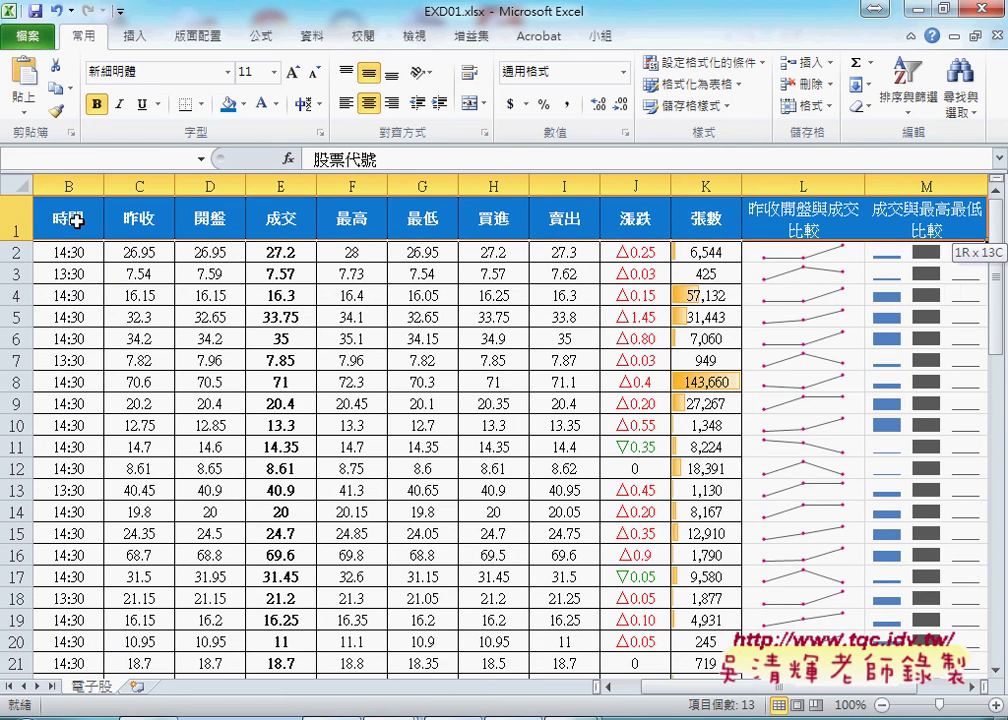
key(ctrl+shift+Down)
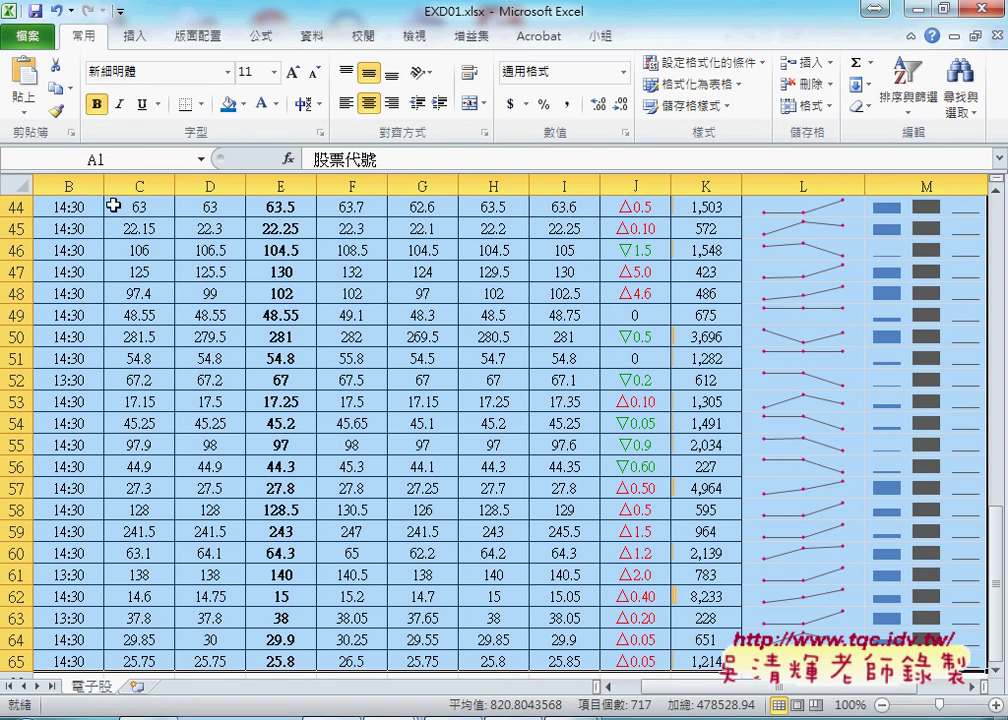
click(203, 104)
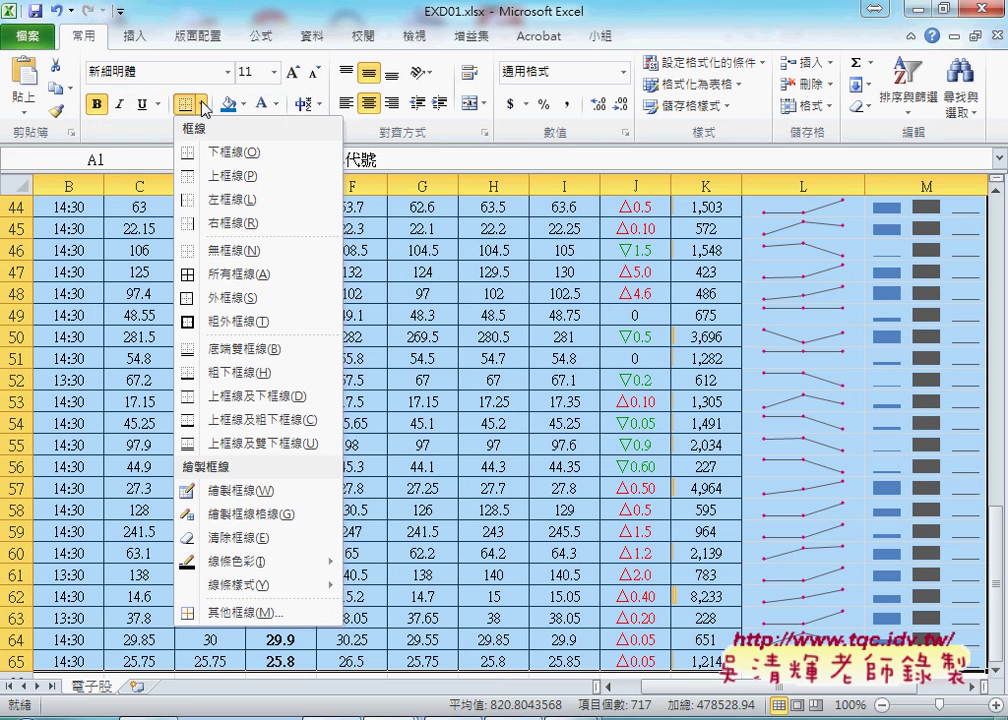
click(216, 281)
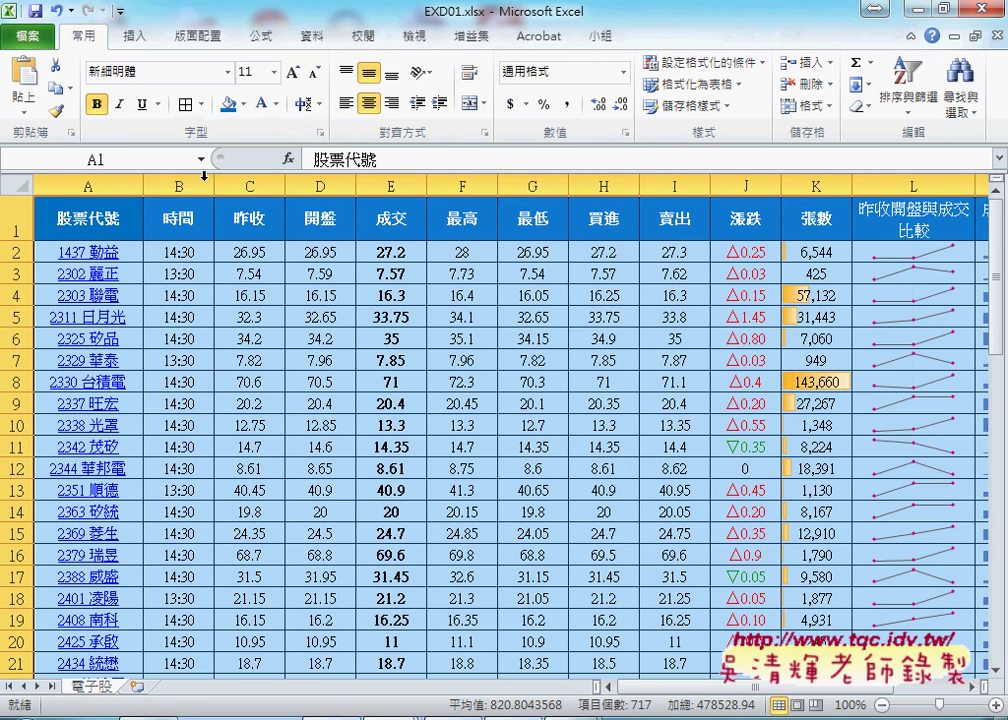
- Add a Thick Box Border around the outside of the table
click(202, 104)
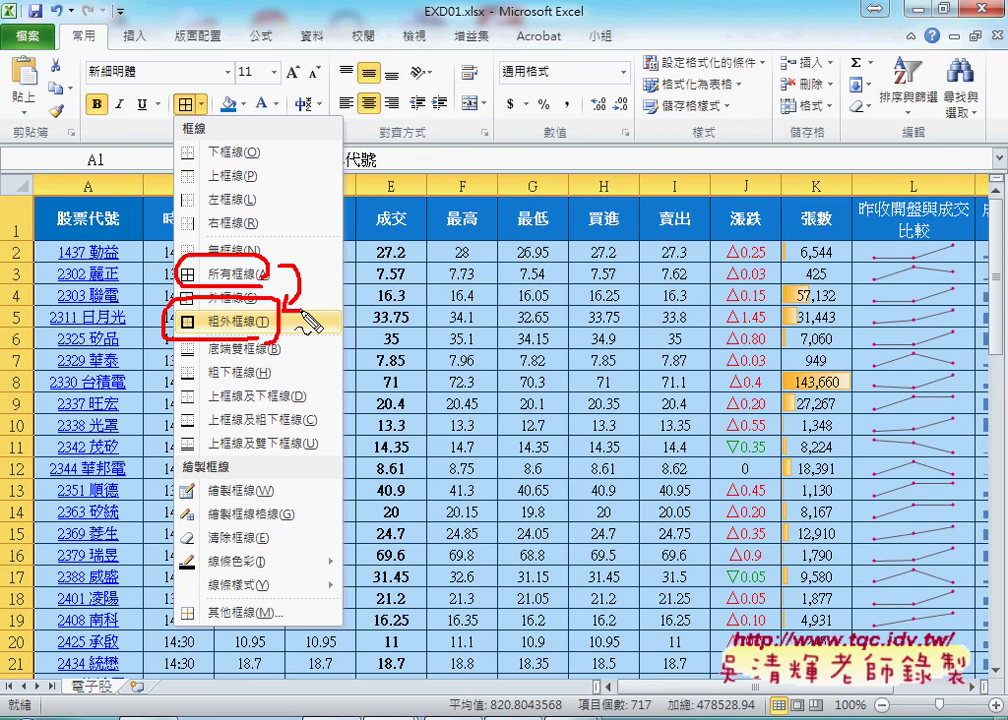
key(Escape)
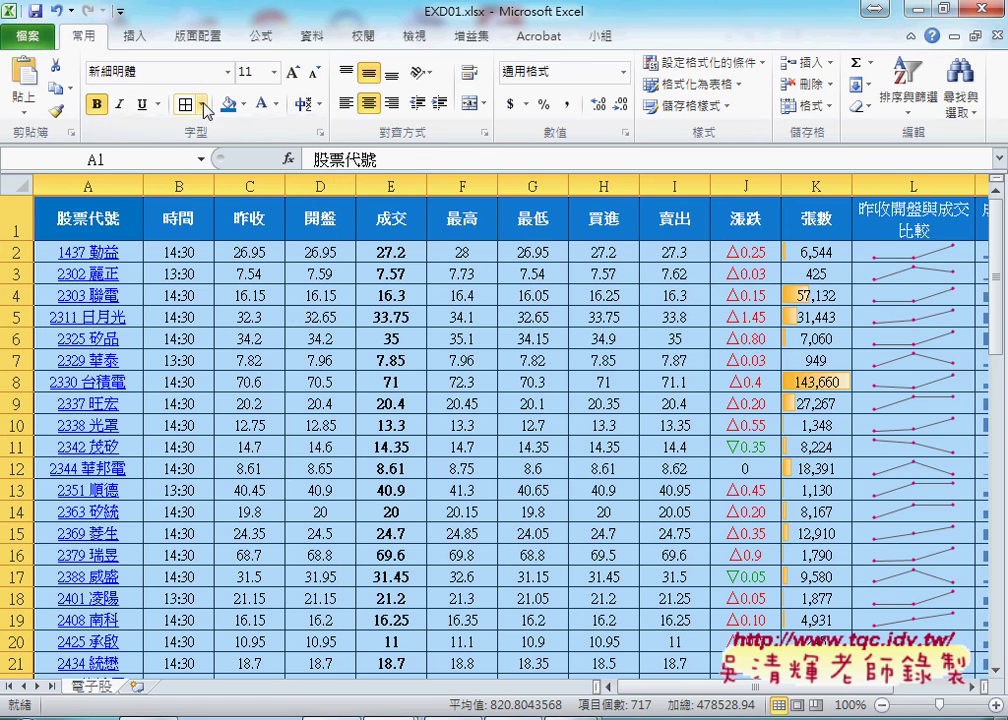
click(203, 104)
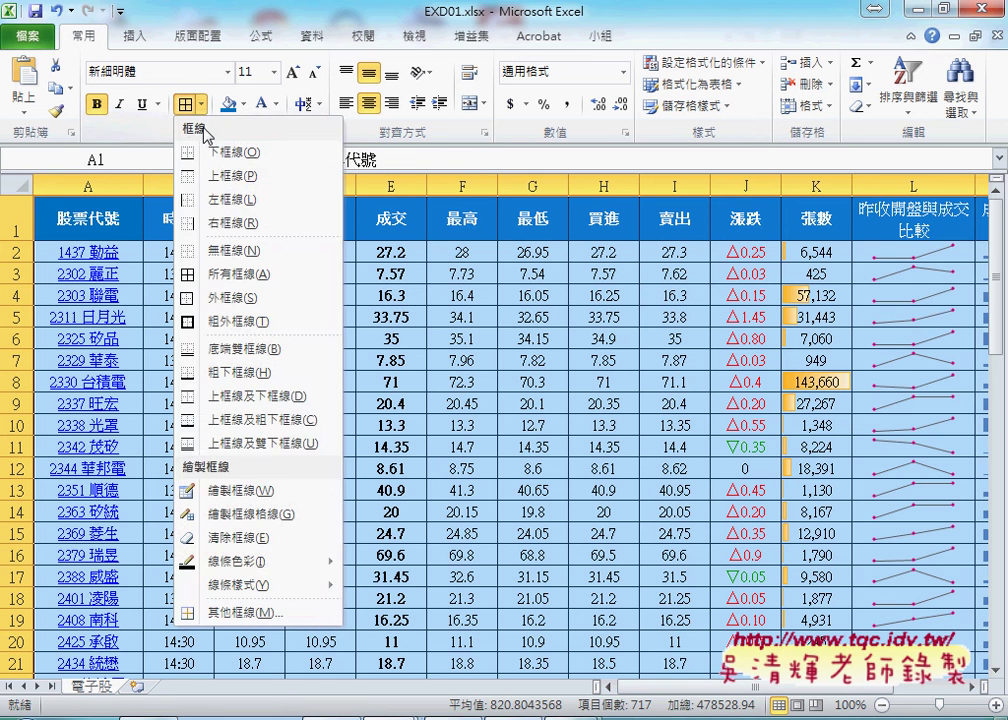
click(229, 318)
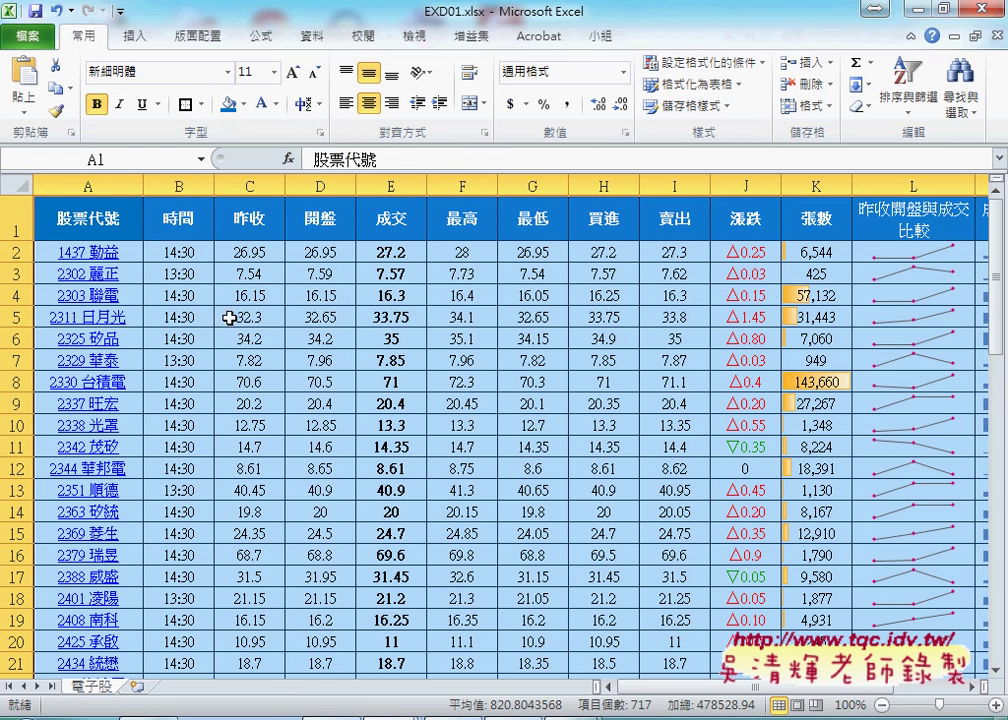
click(40, 46)
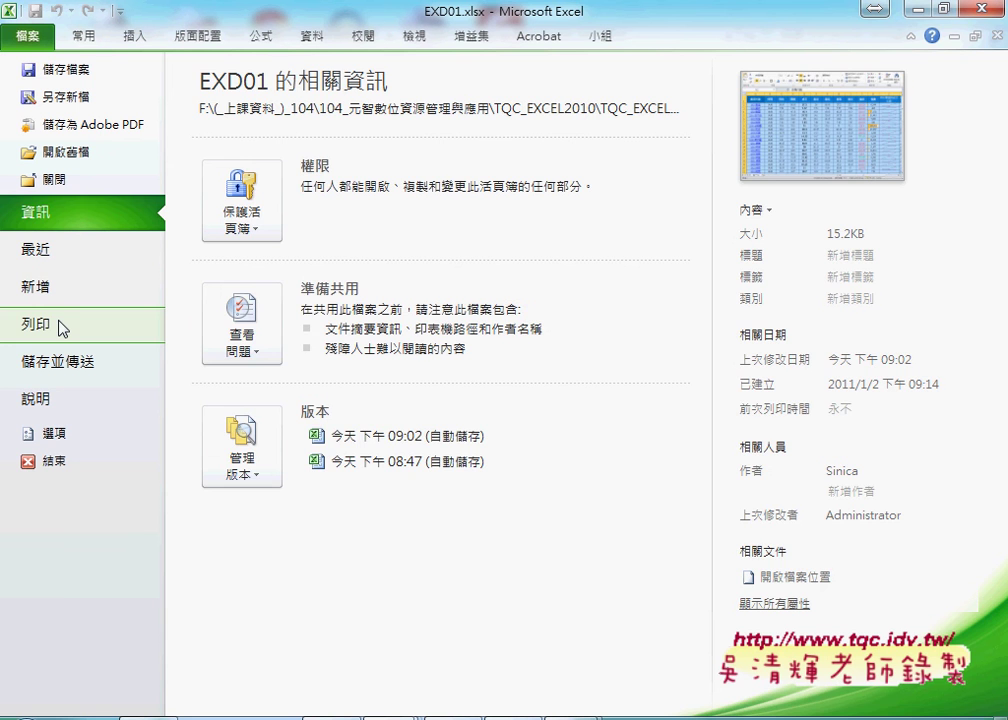
click(62, 327)
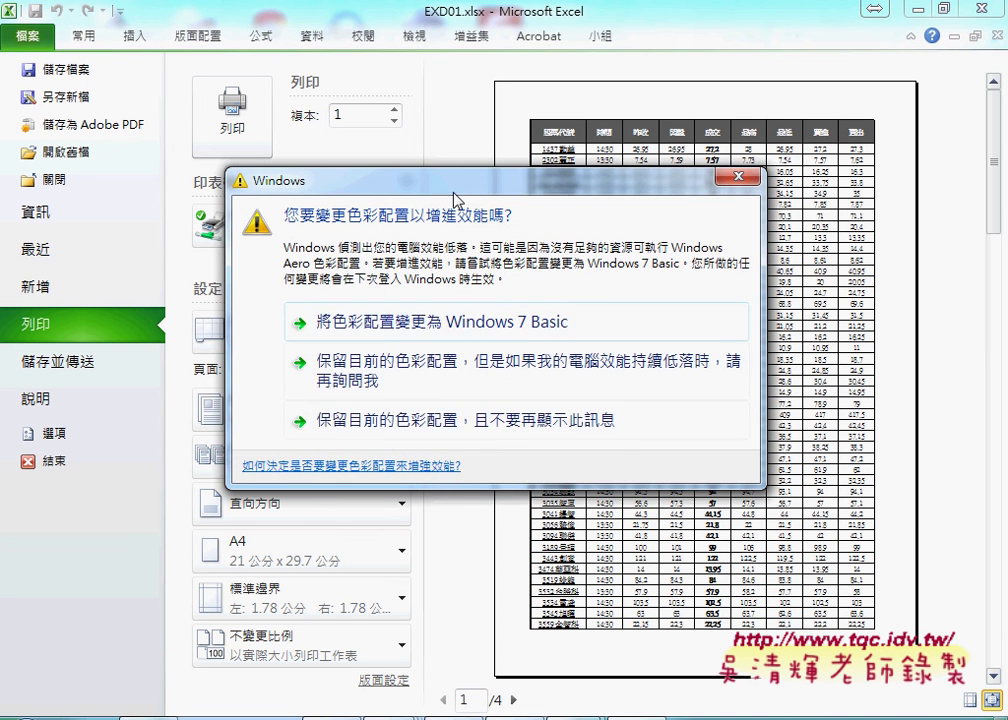
drag(457, 190, 828, 719)
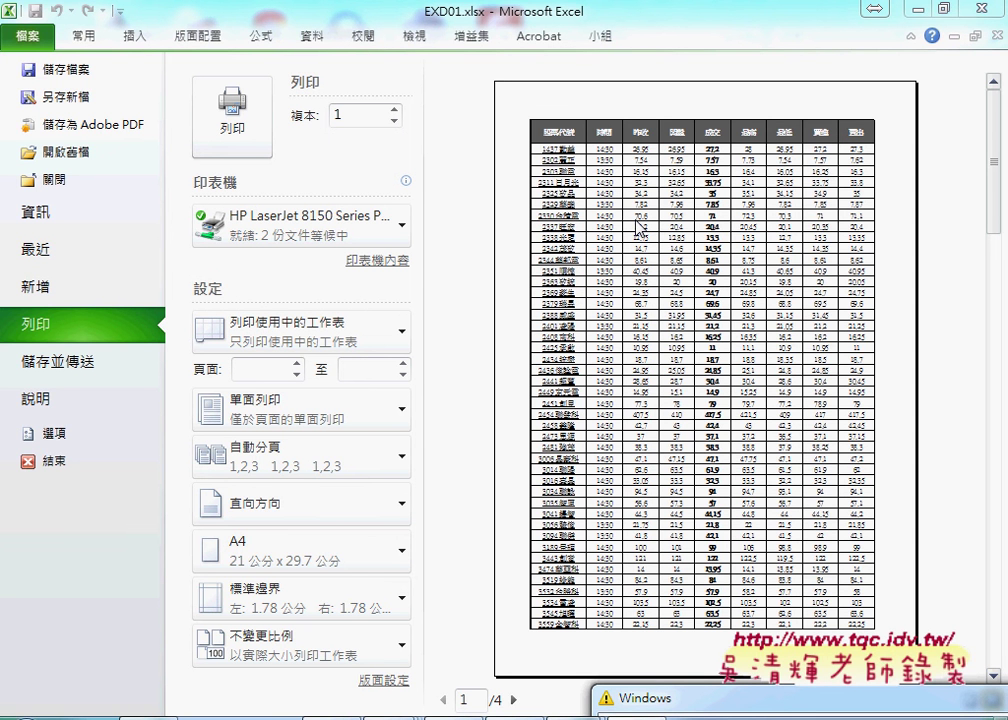
click(80, 37)
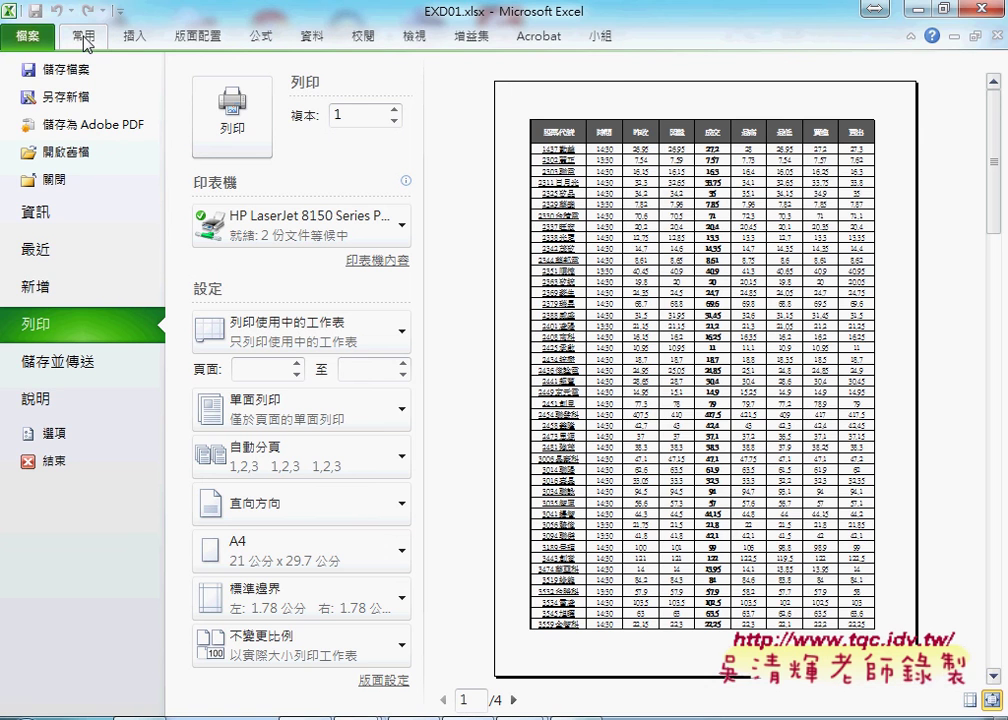
click(84, 38)
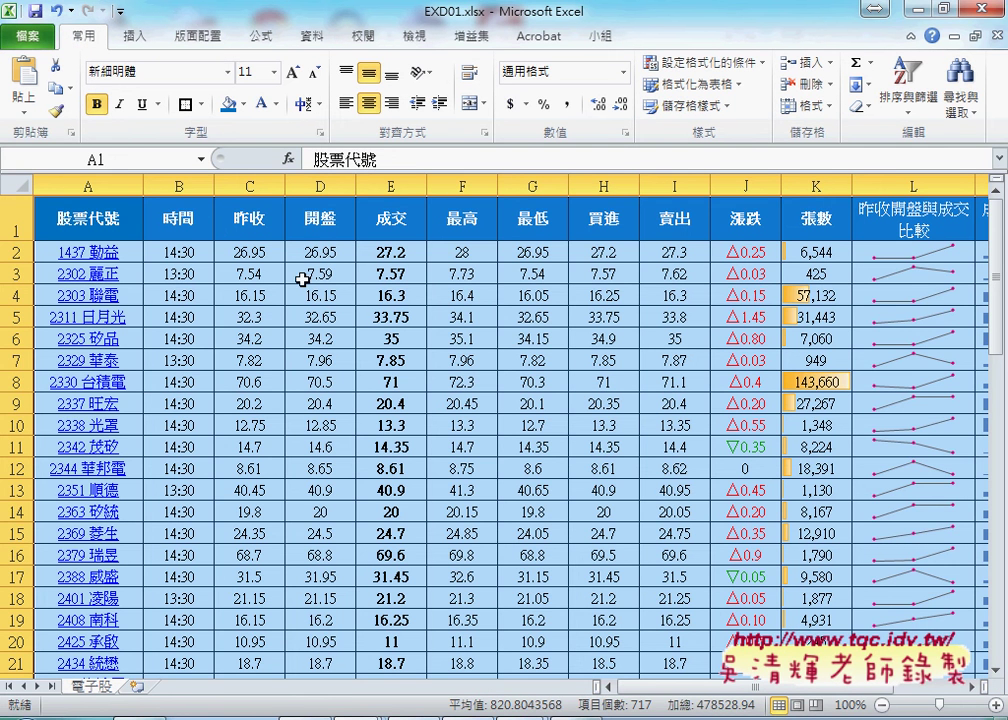
click(28, 36)
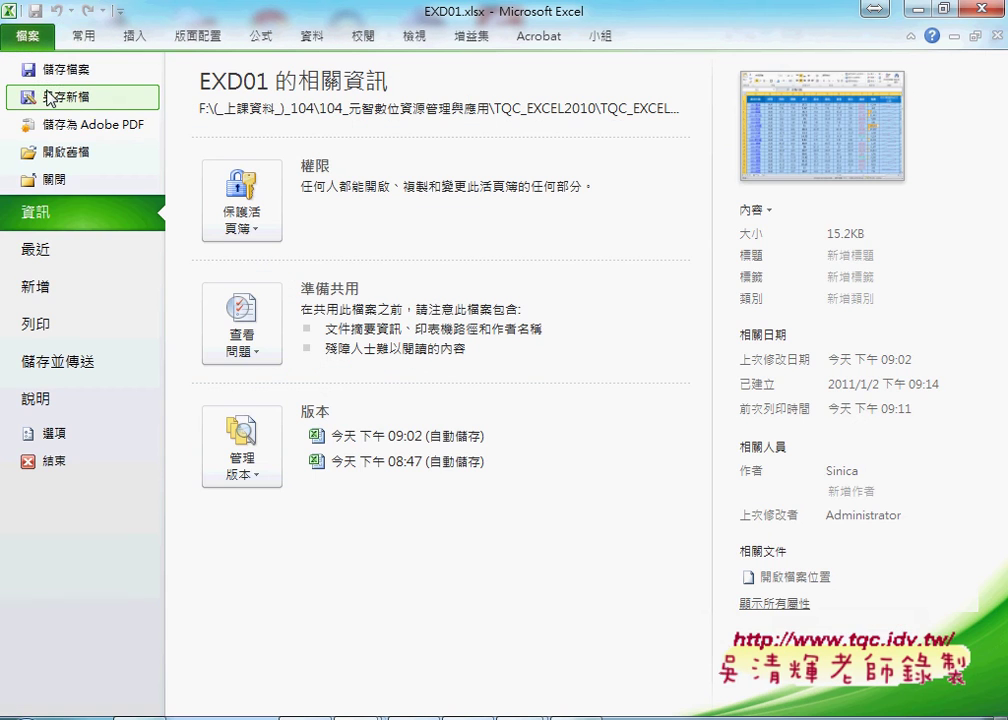
click(48, 96)
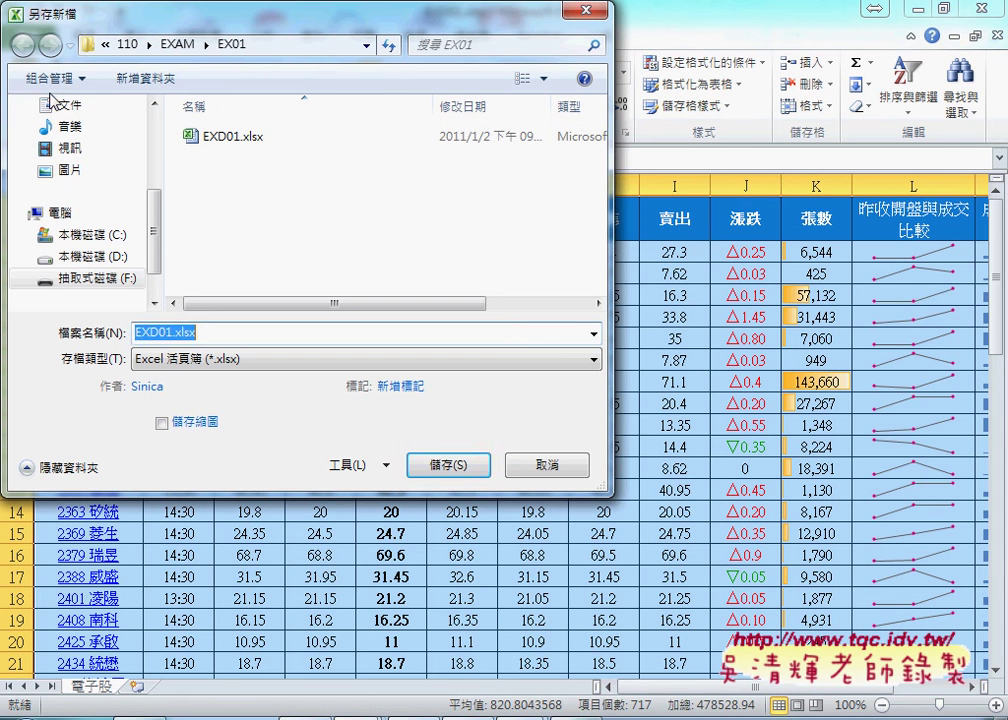
text(110)
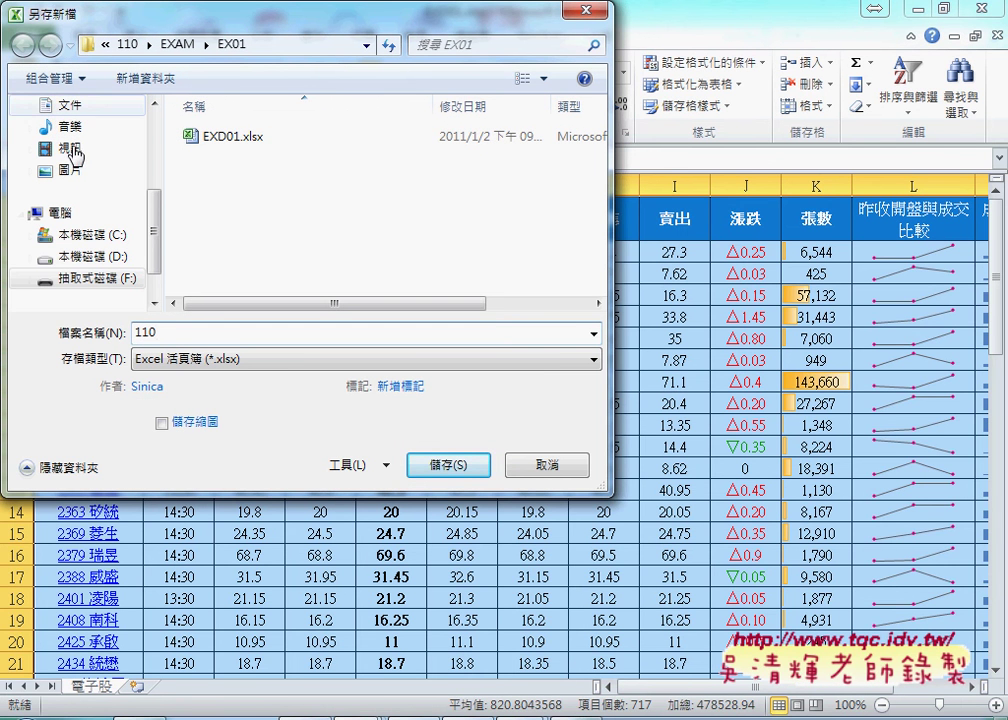
drag(161, 218, 157, 139)
click(67, 198)
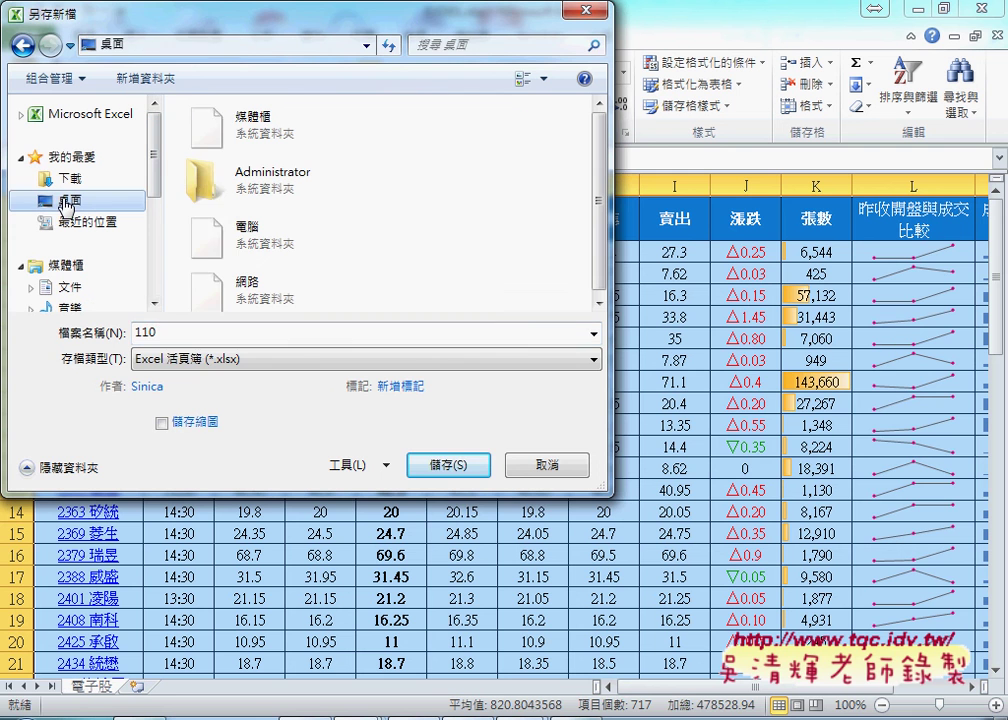
click(454, 467)
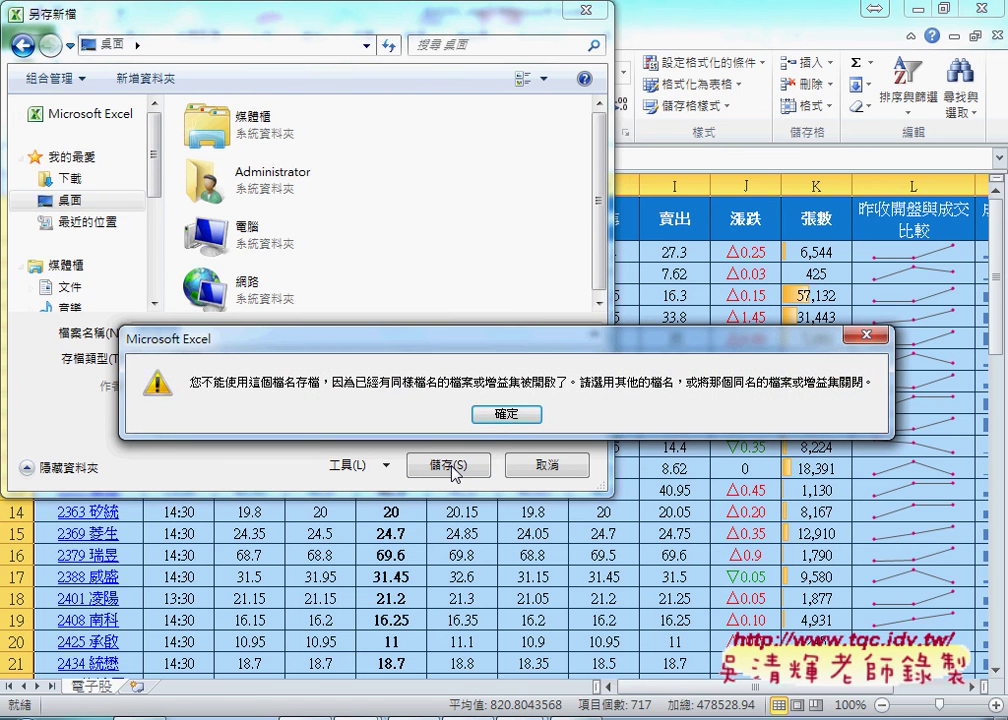
click(511, 414)
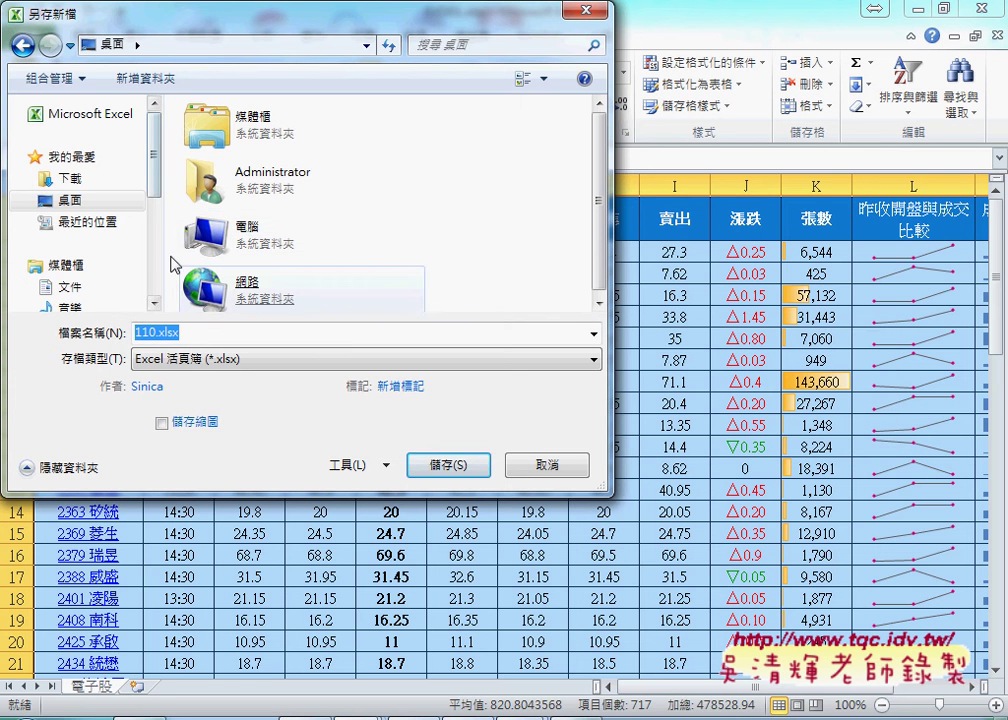
click(75, 180)
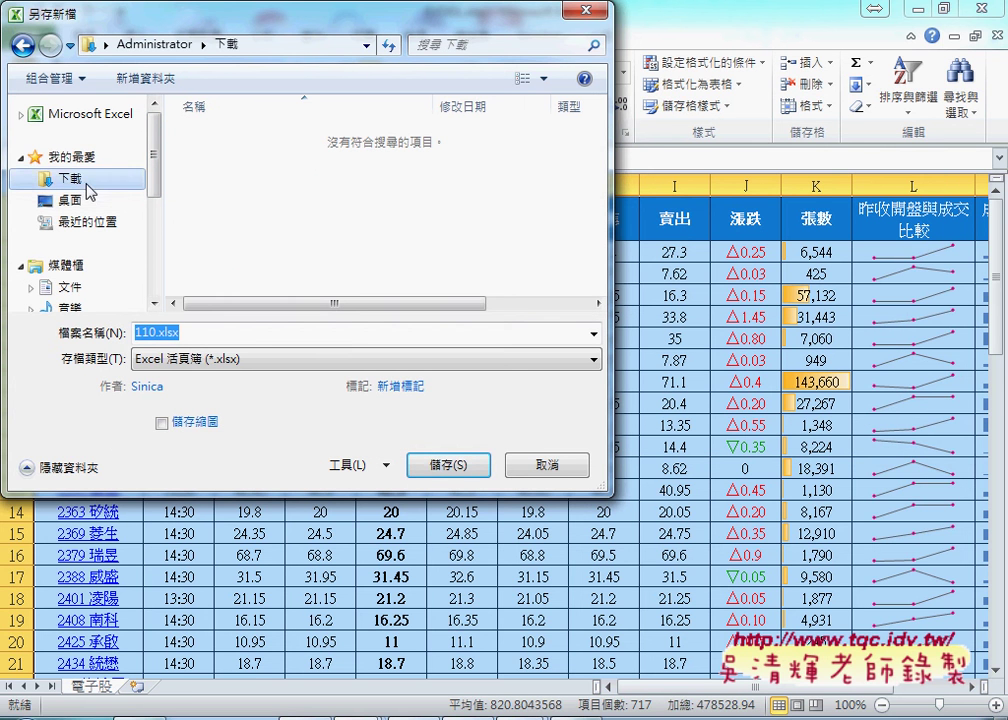
click(553, 466)
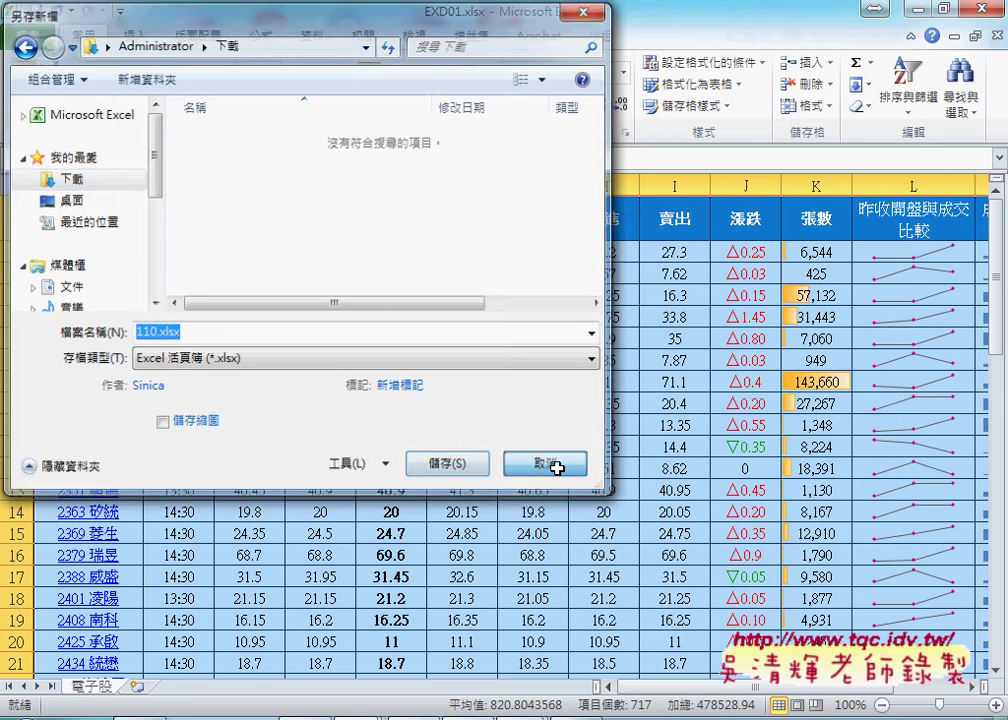